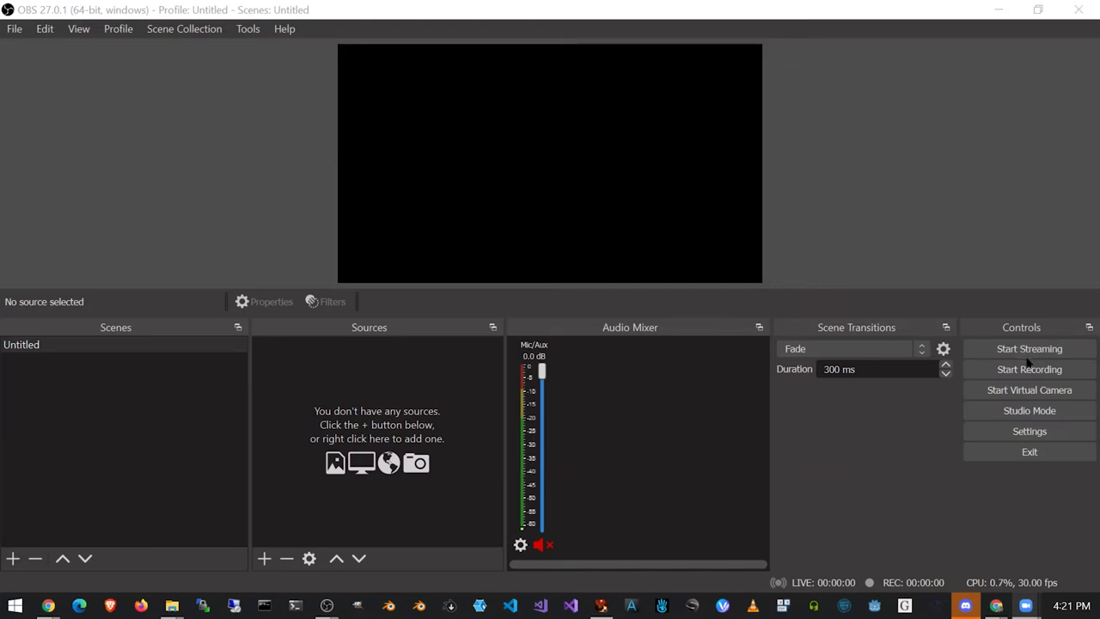
# - Open the program settings and review the general options
pyautogui.click(1011, 437)
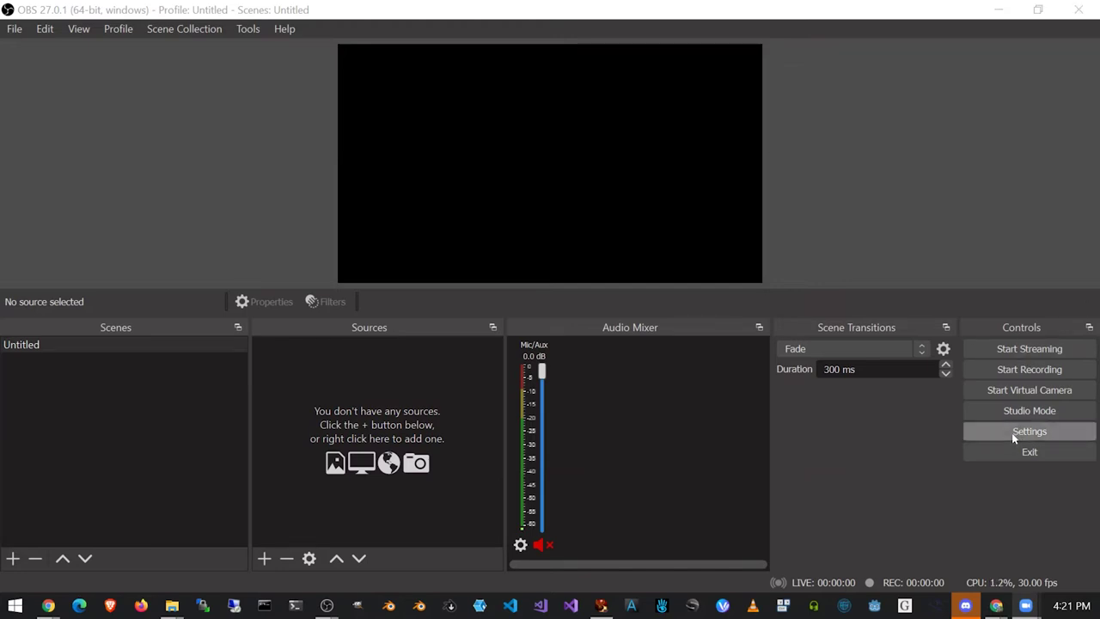
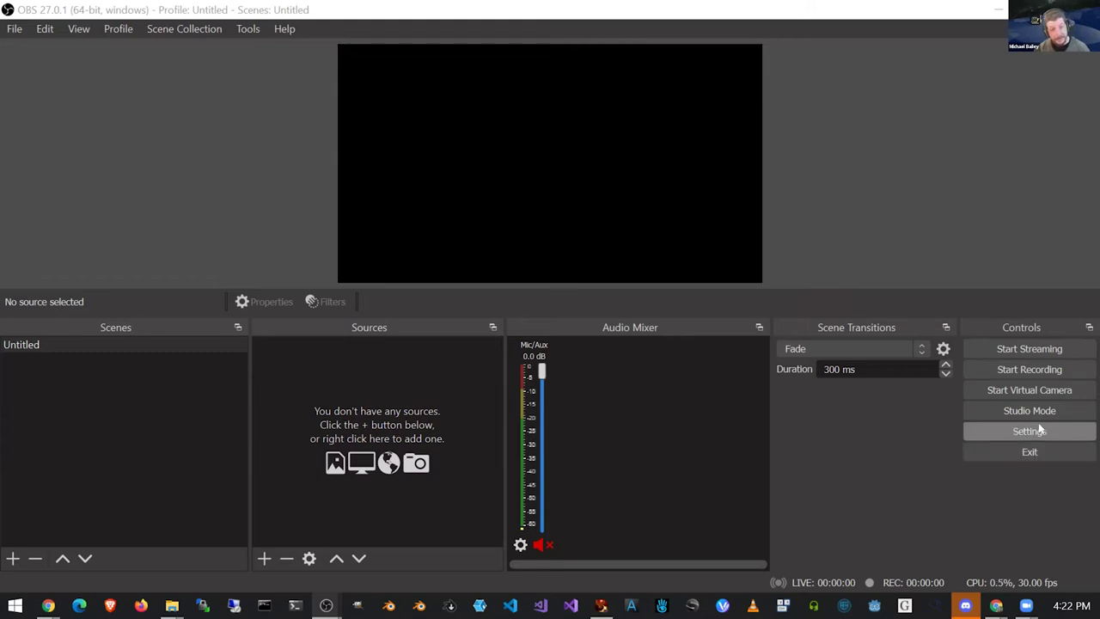
pyautogui.click(1040, 431)
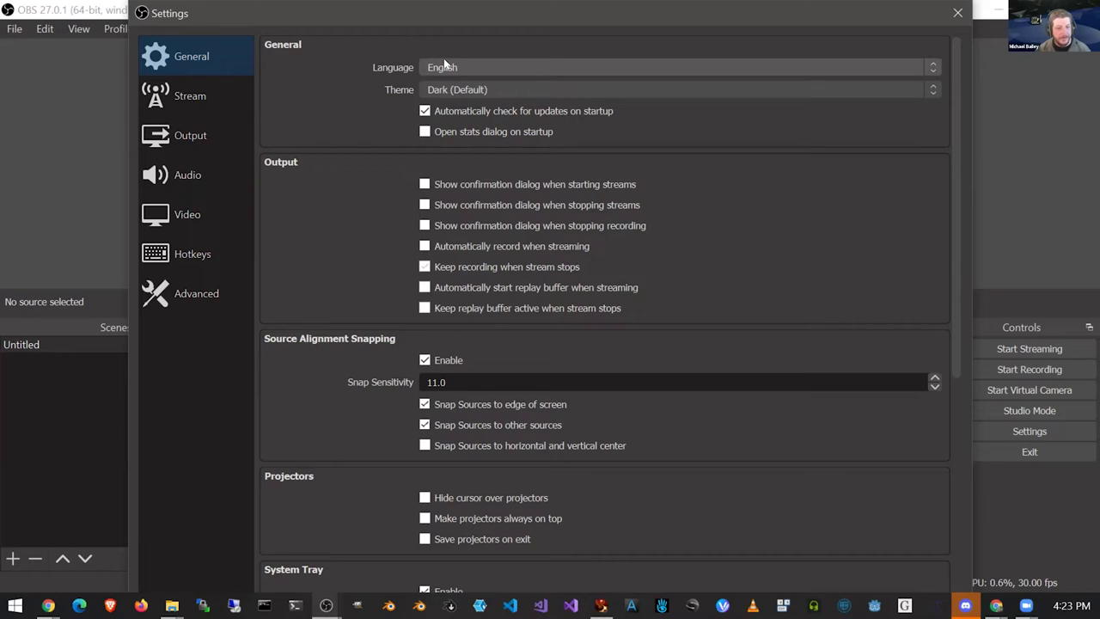
pyautogui.scroll(-8, 371, 364)
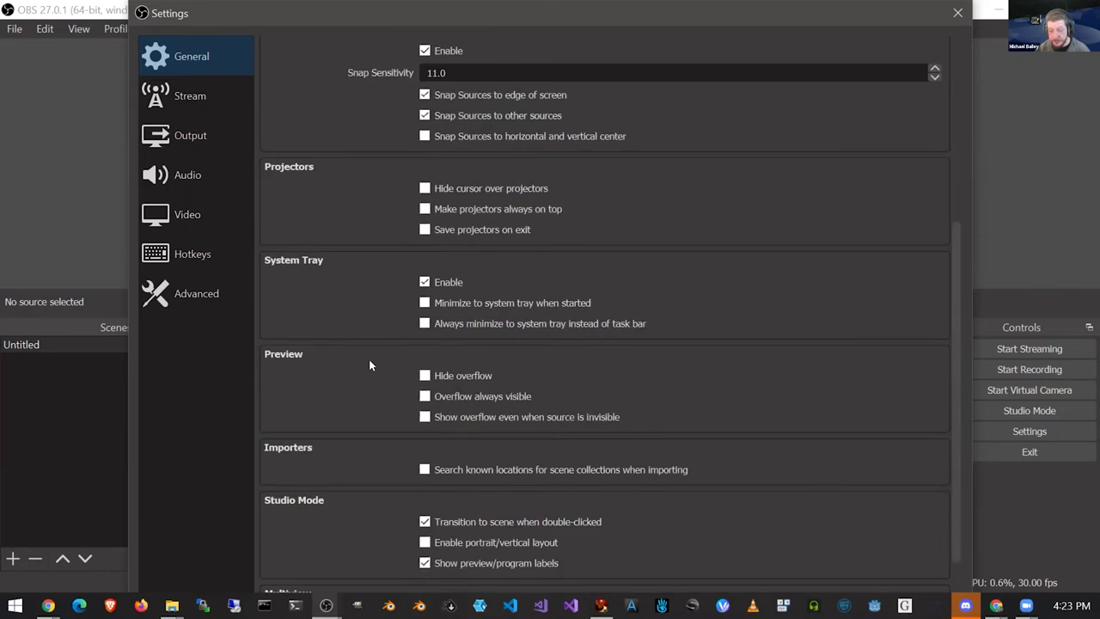
pyautogui.scroll(8, 369, 365)
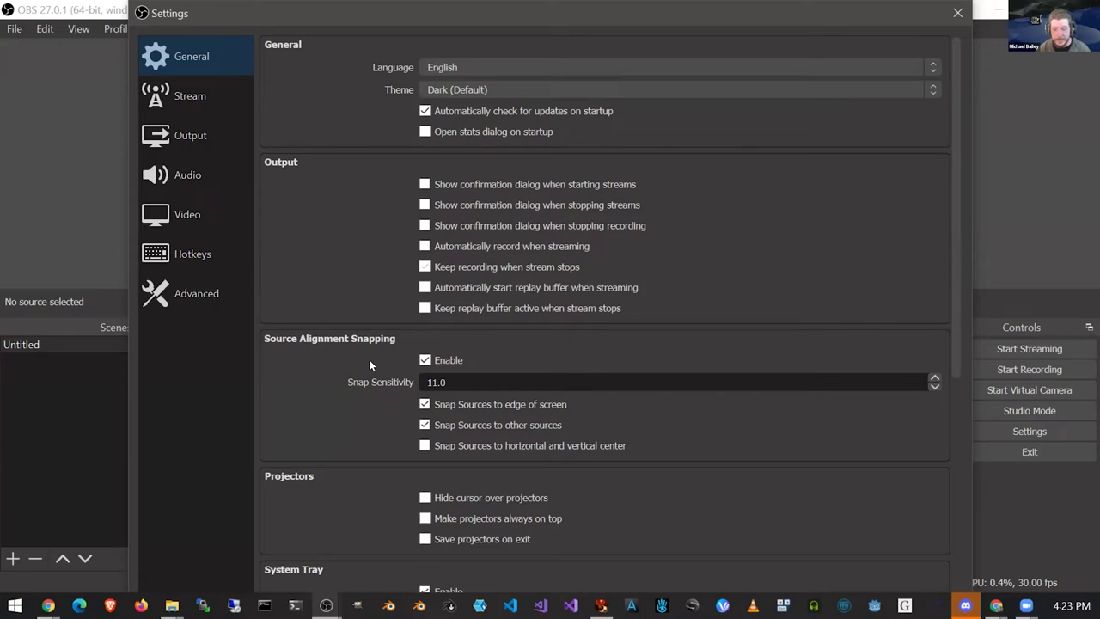
# - Browse the full list of available interface languages in the general settings
pyautogui.click(450, 71)
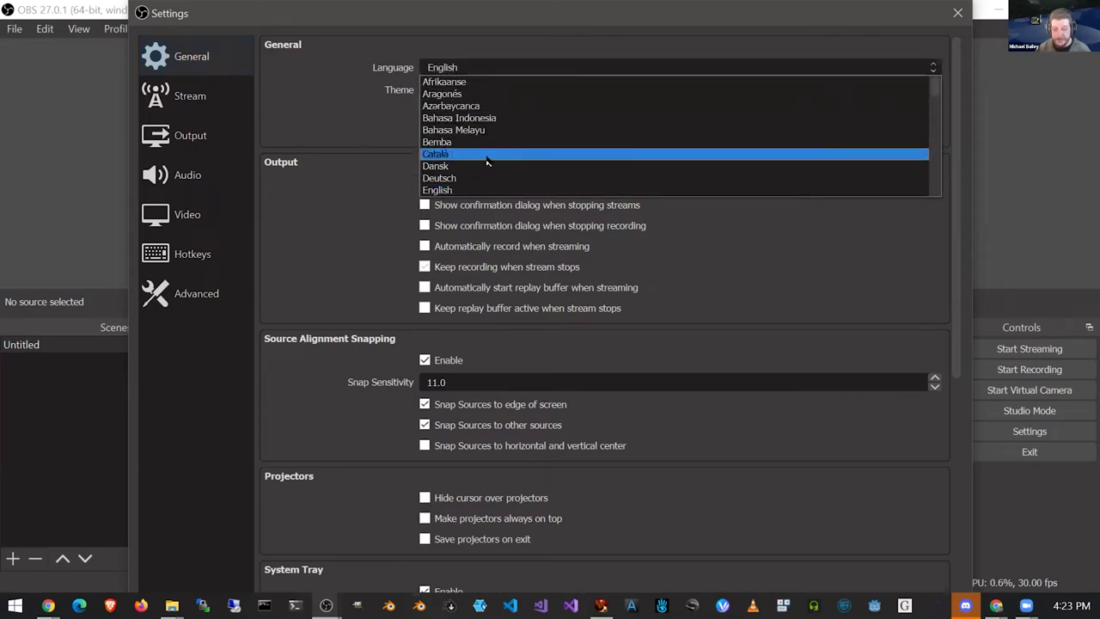
pyautogui.scroll(-3, 486, 162)
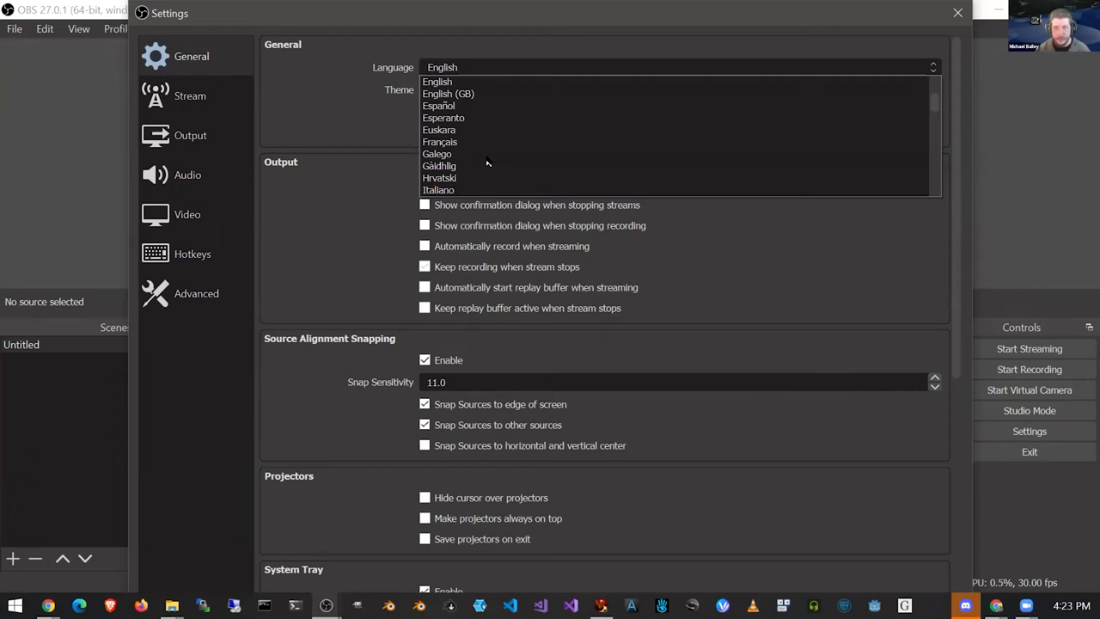
pyautogui.scroll(-12, 486, 161)
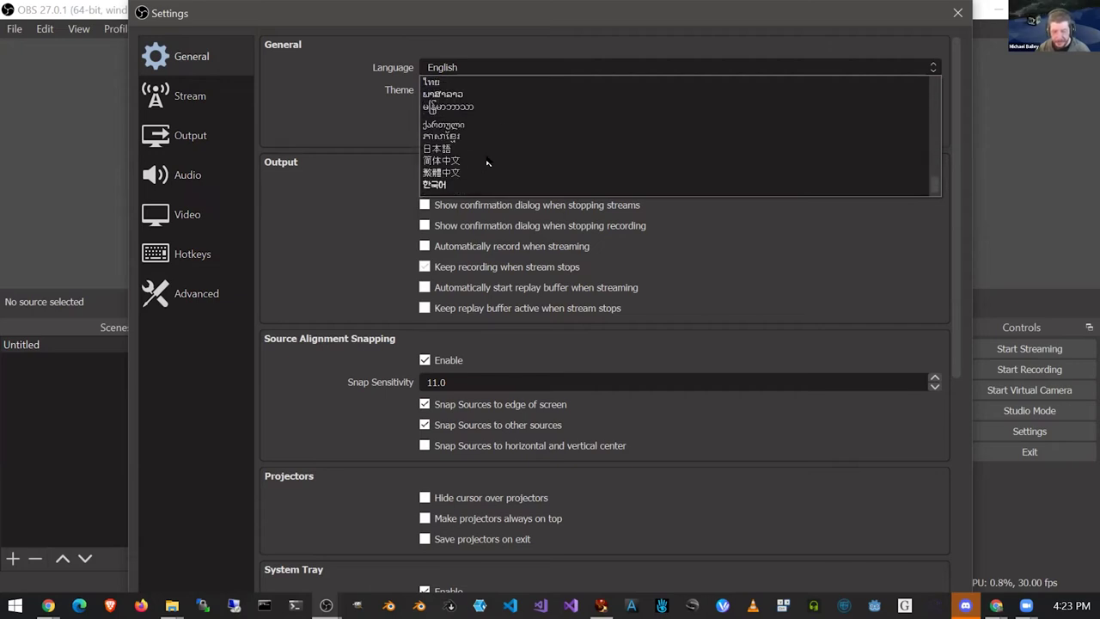
pyautogui.scroll(3, 486, 162)
pyautogui.scroll(15, 486, 161)
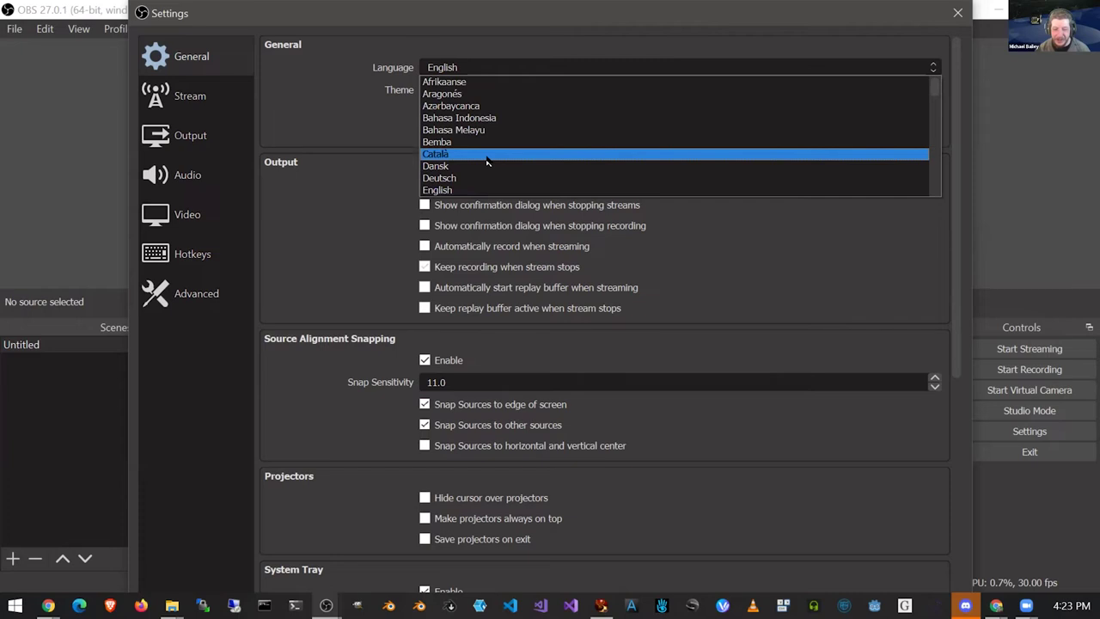
pyautogui.click(507, 60)
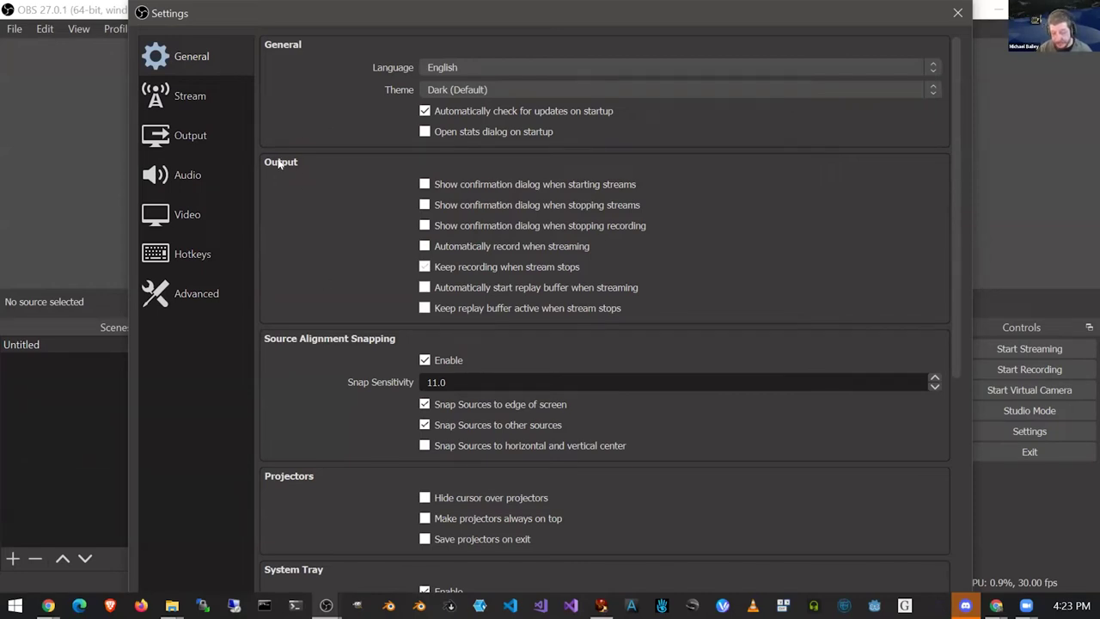
# - Enable automatic recording when streaming in the general output options
pyautogui.click(440, 247)
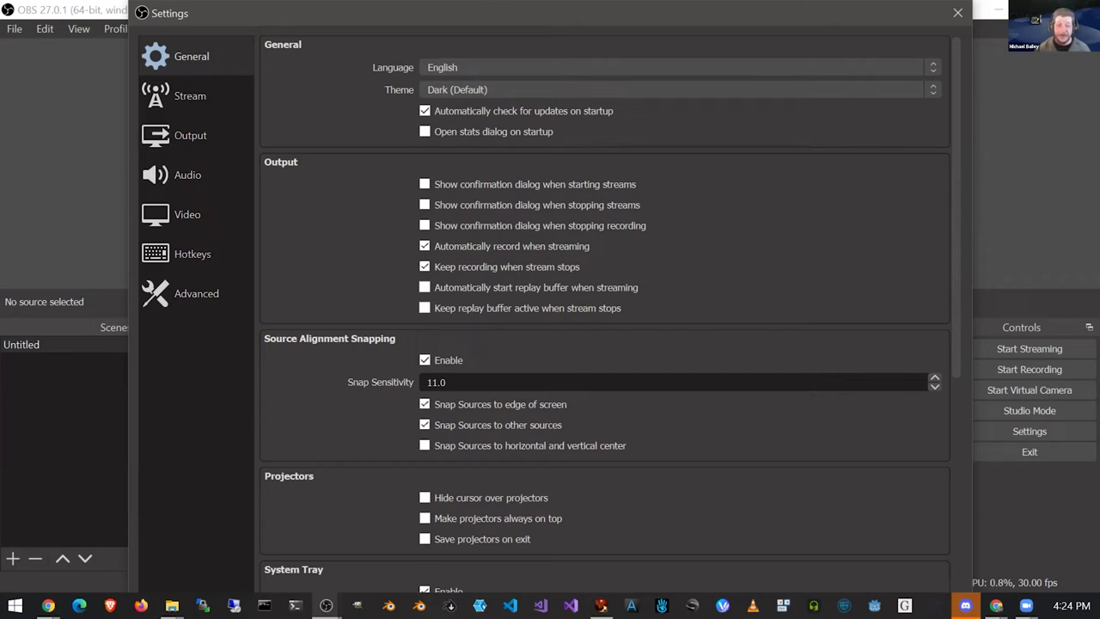
# - Open the stream settings and browse the complete list of supported streaming services
pyautogui.click(187, 97)
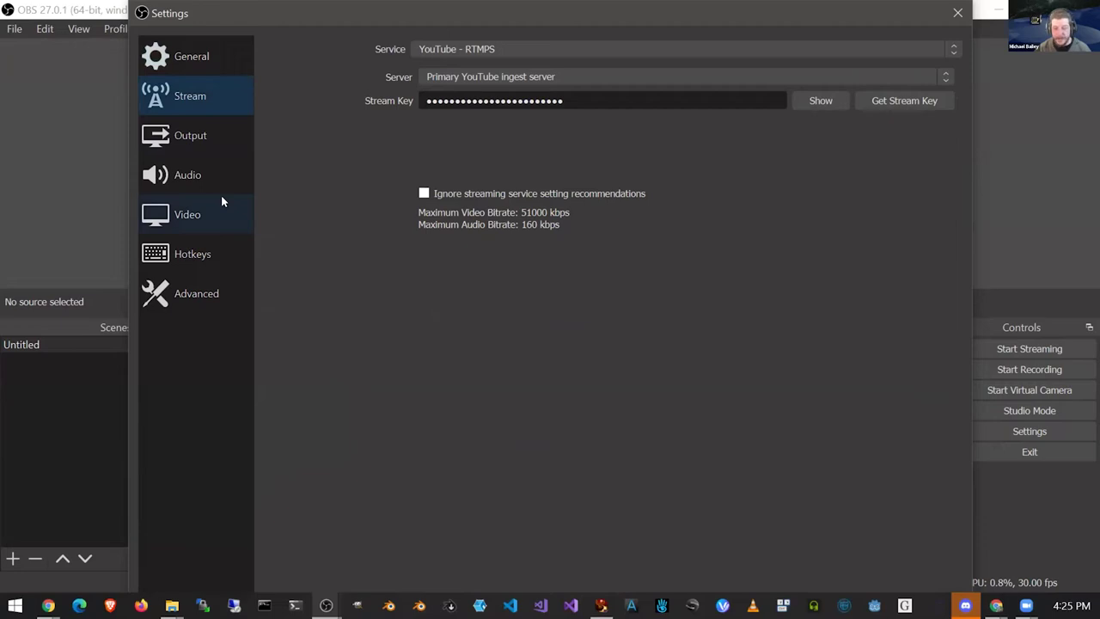
pyautogui.click(436, 50)
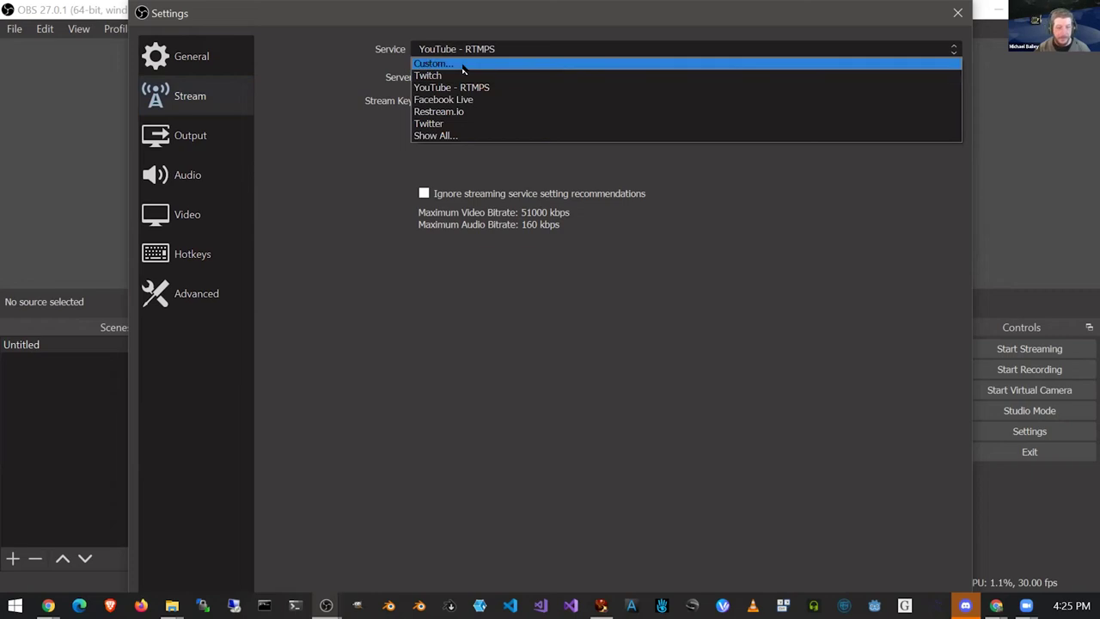
pyautogui.click(469, 136)
pyautogui.scroll(-15, 477, 134)
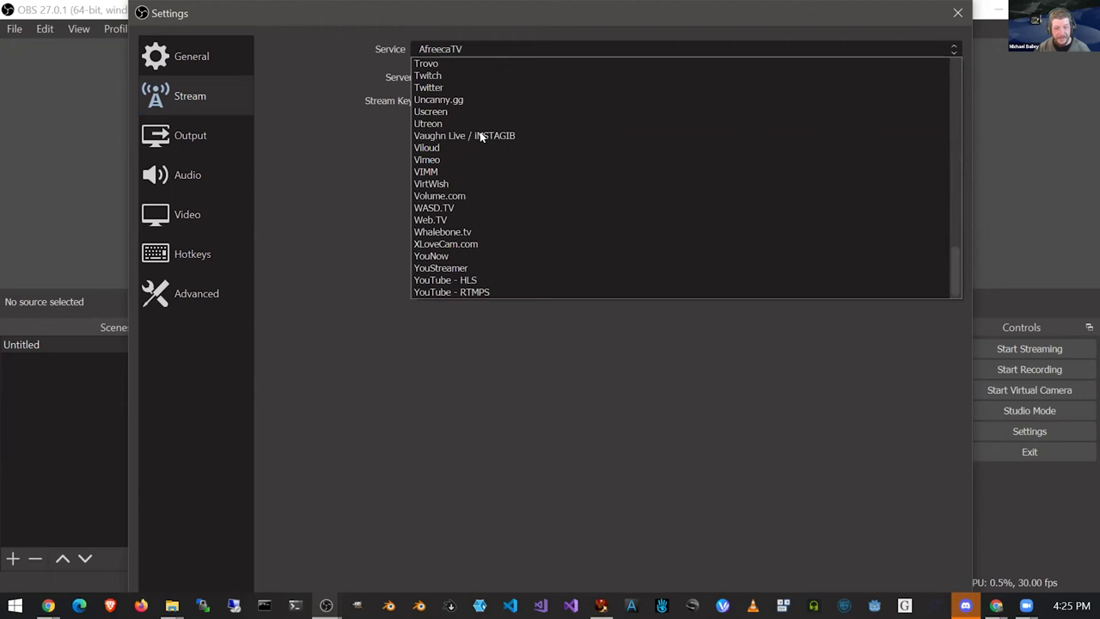
pyautogui.scroll(6, 481, 135)
pyautogui.scroll(9, 488, 138)
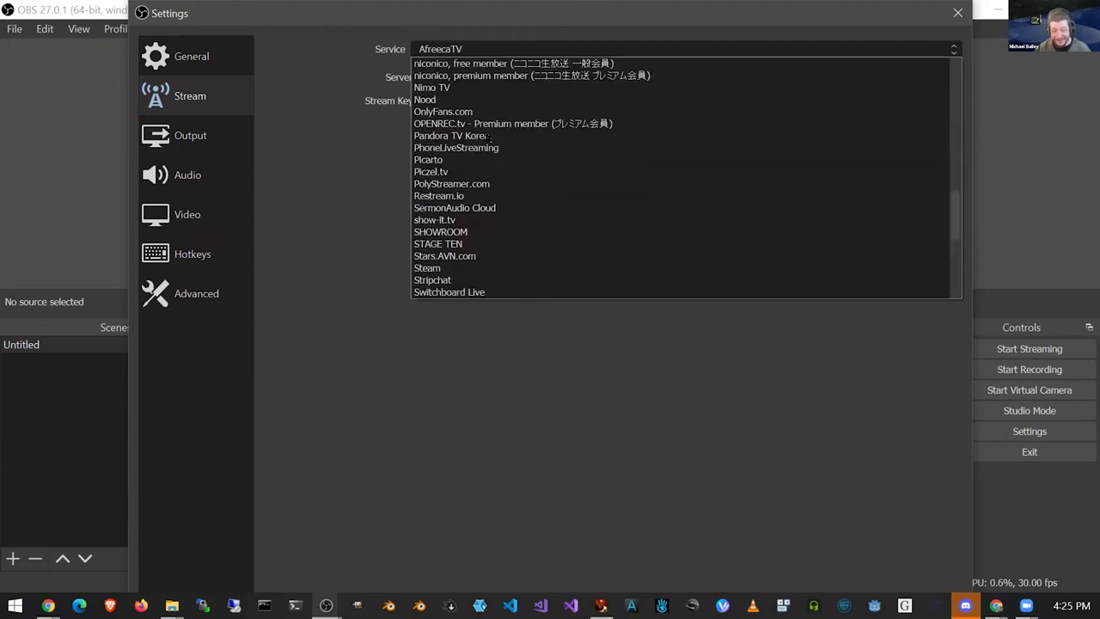
pyautogui.scroll(7, 488, 138)
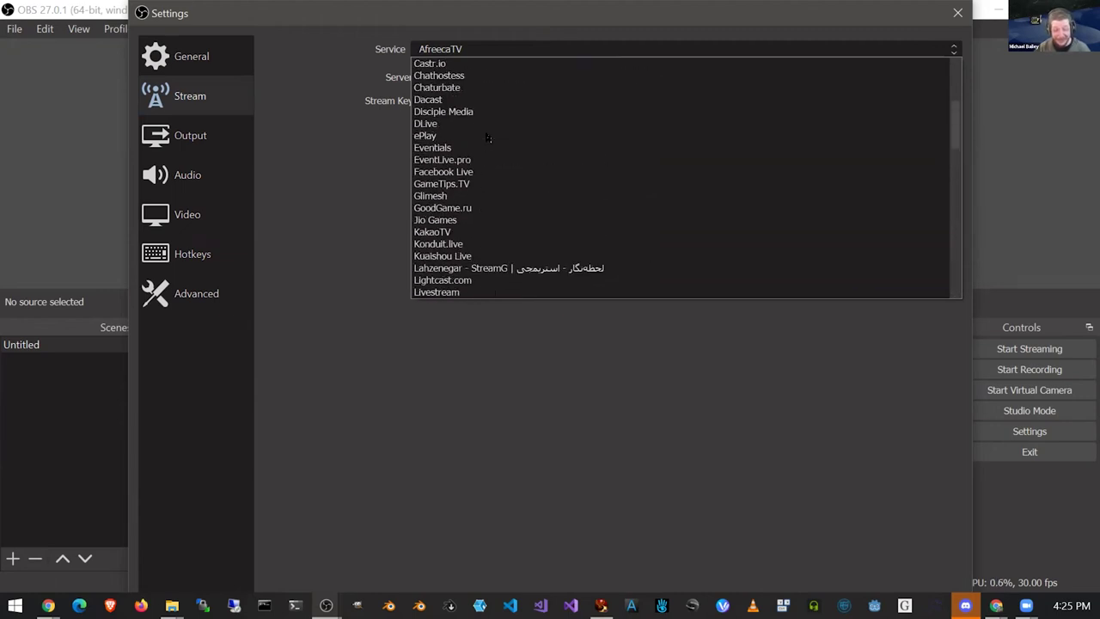
pyautogui.scroll(2, 486, 138)
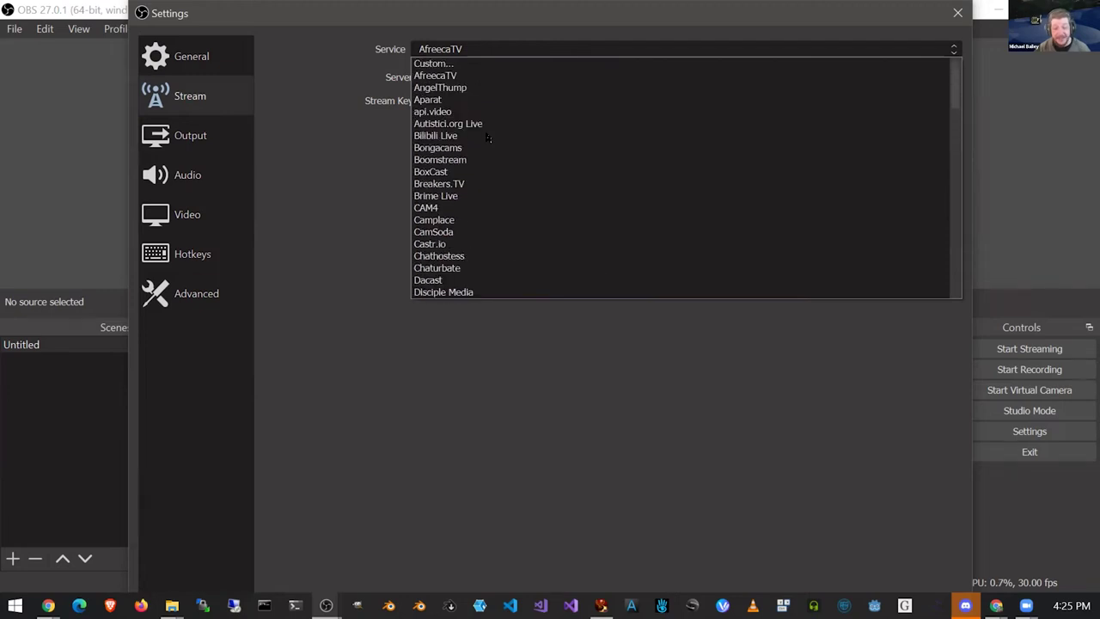
pyautogui.click(369, 49)
# - Set the streaming service to YouTube - RTMPS from the complete service list
pyautogui.click(449, 48)
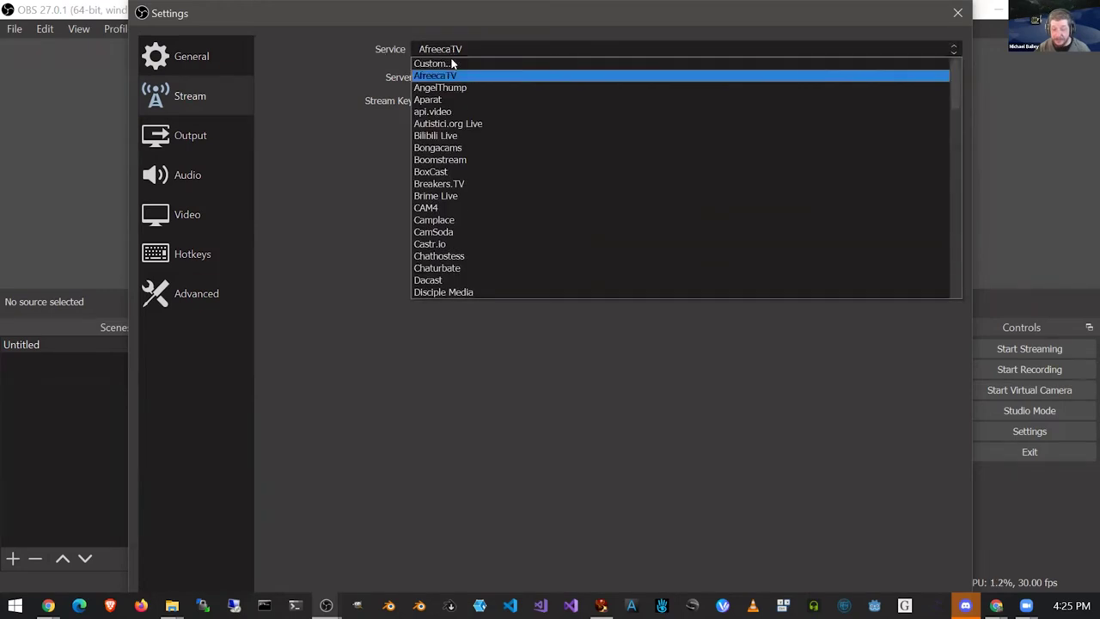
pyautogui.scroll(-6, 489, 241)
pyautogui.scroll(-18, 495, 249)
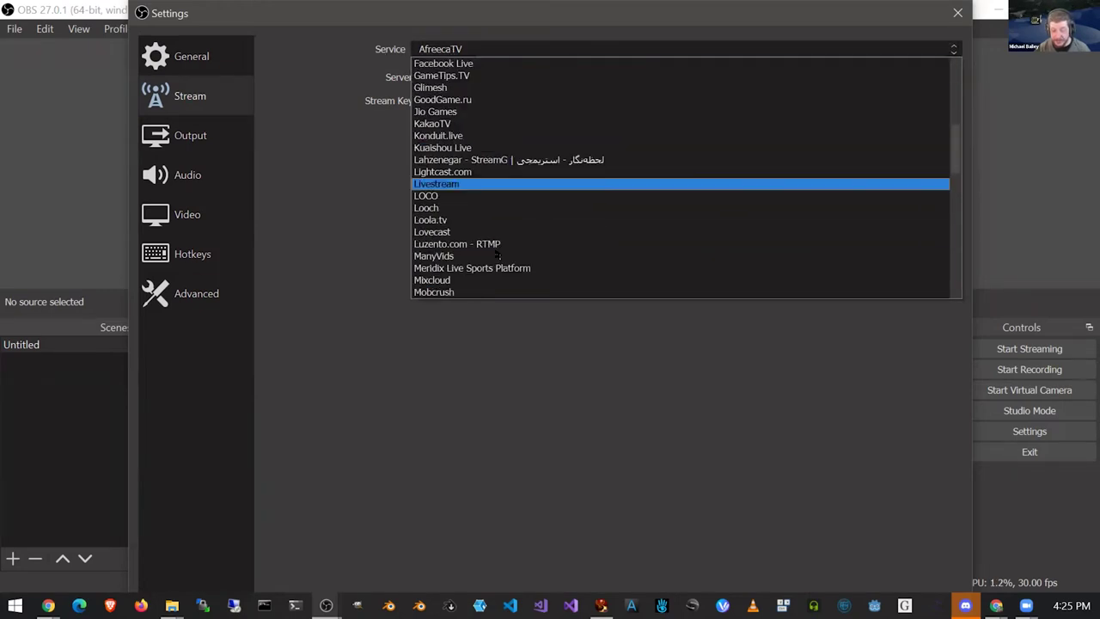
pyautogui.scroll(-1, 497, 237)
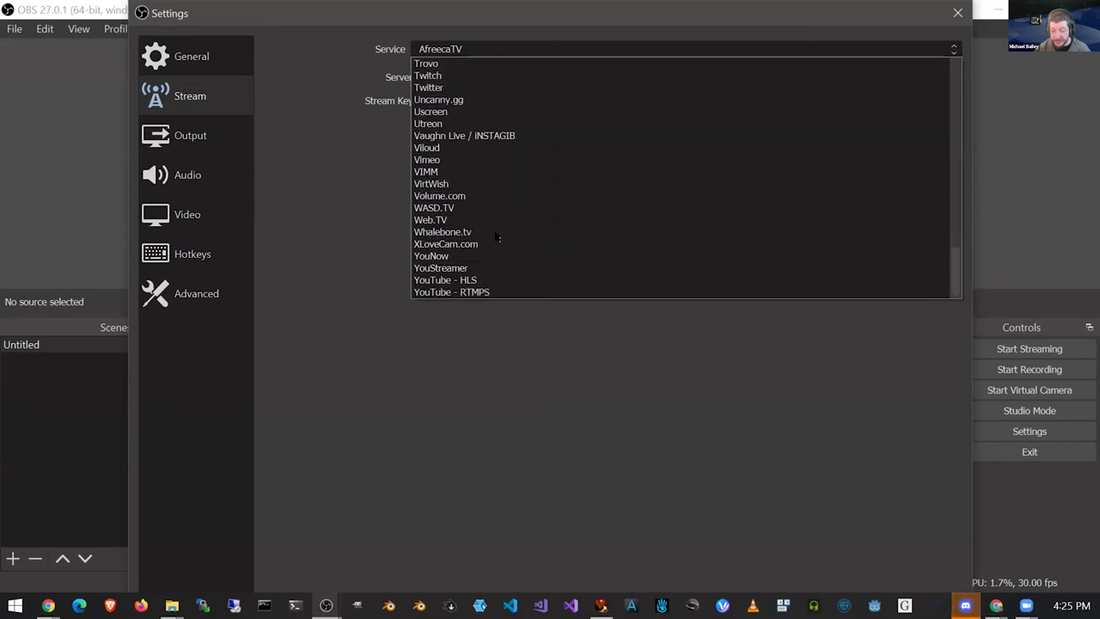
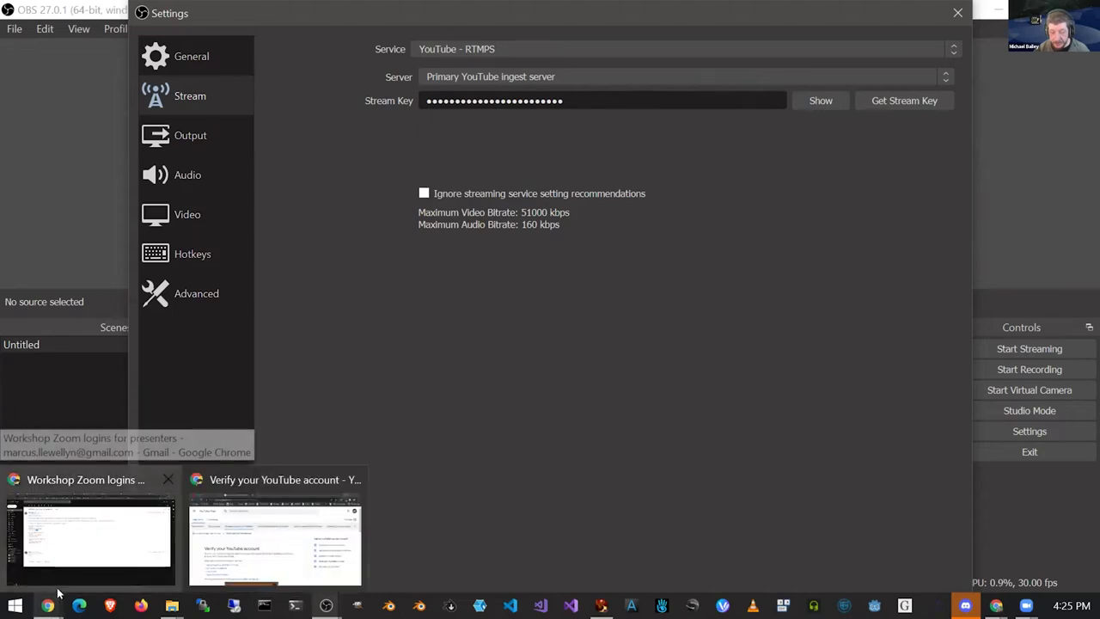
# - Switch to YouTube in Chrome, open YouTube Studio and start creating a live stream with Go live
pyautogui.click(275, 537)
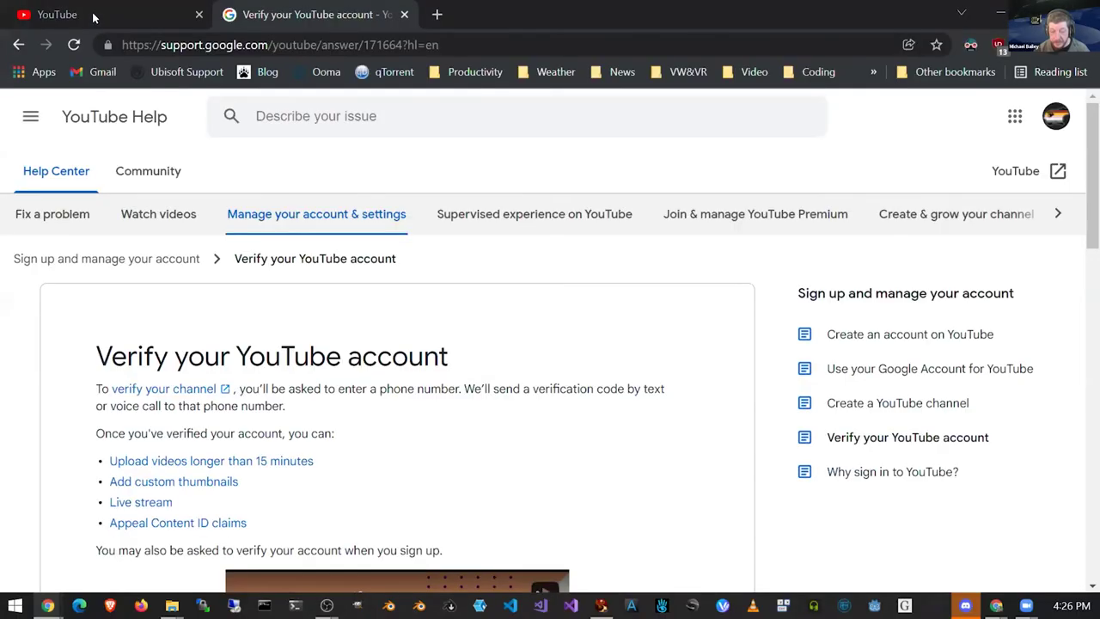
pyautogui.click(93, 13)
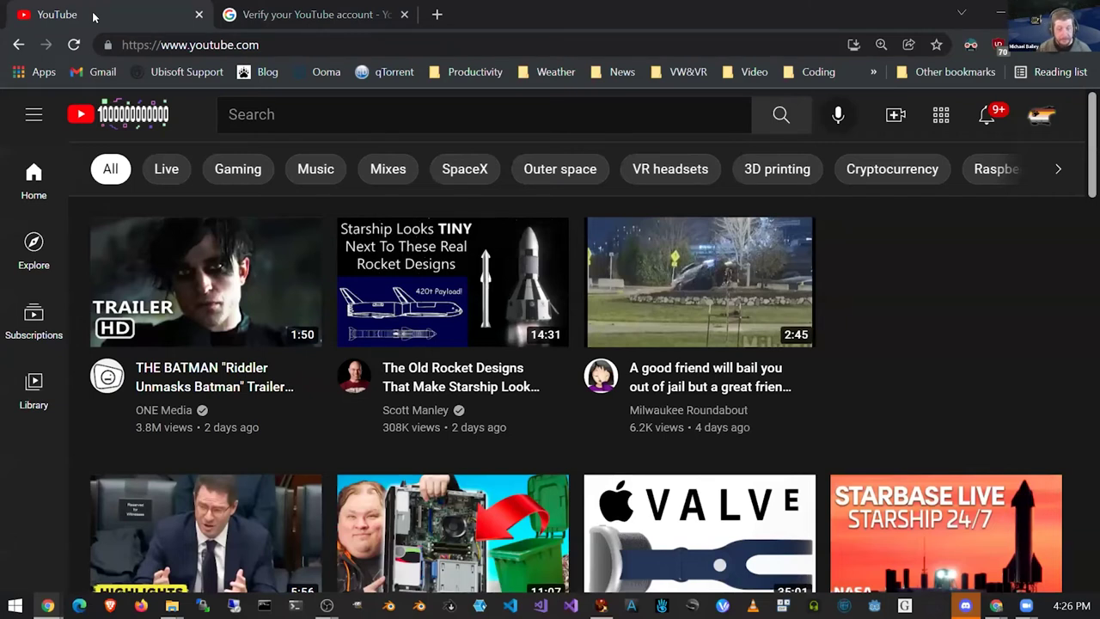
pyautogui.click(1041, 116)
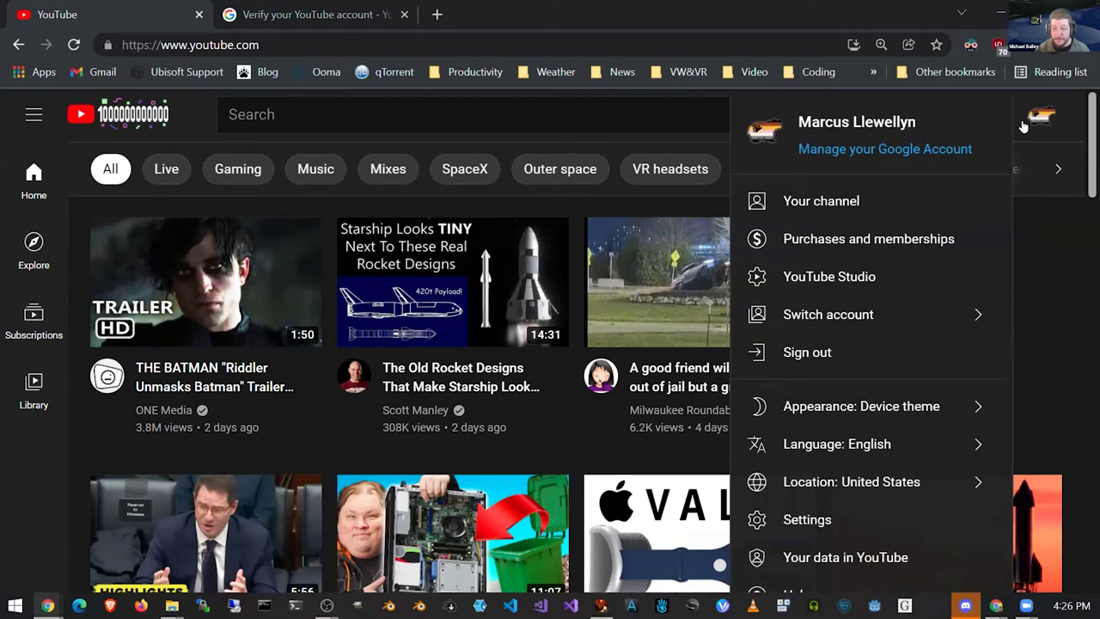
pyautogui.click(832, 281)
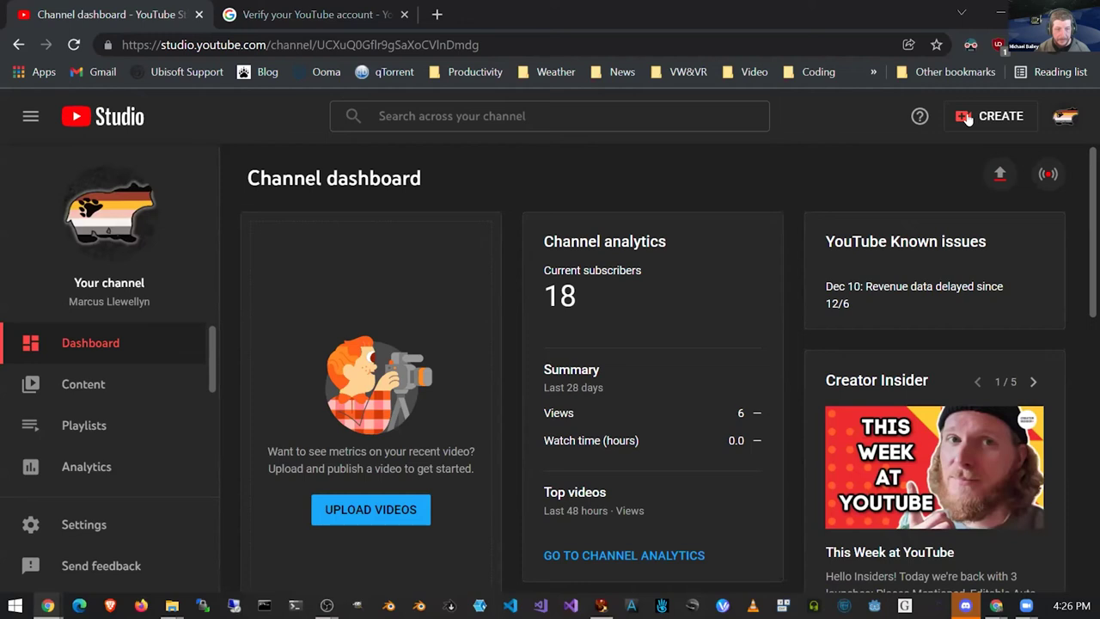
pyautogui.click(969, 118)
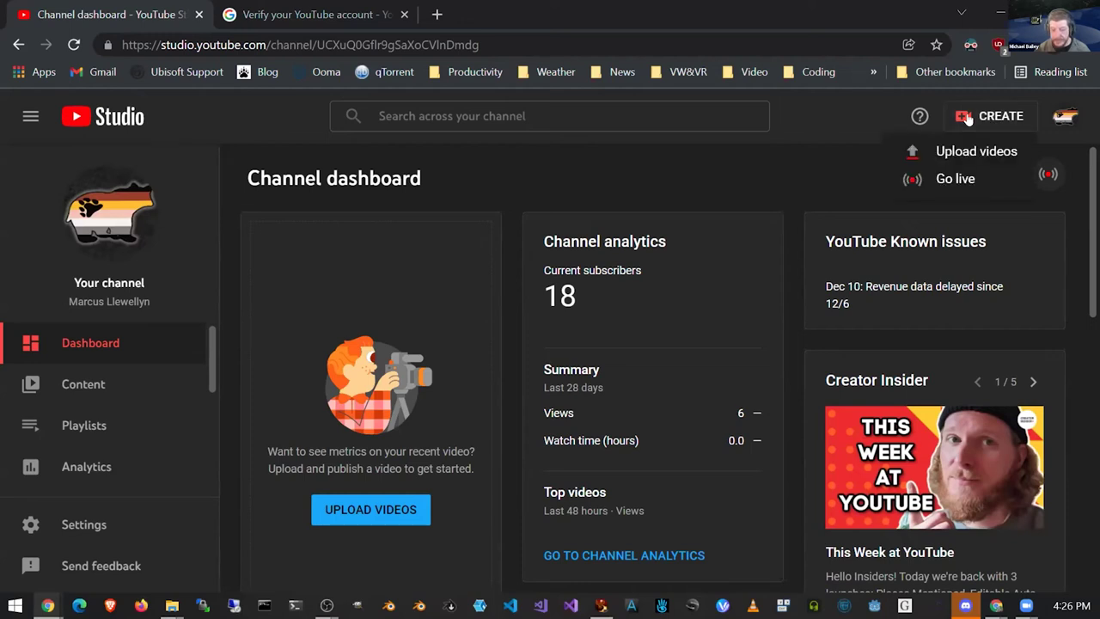
pyautogui.click(955, 179)
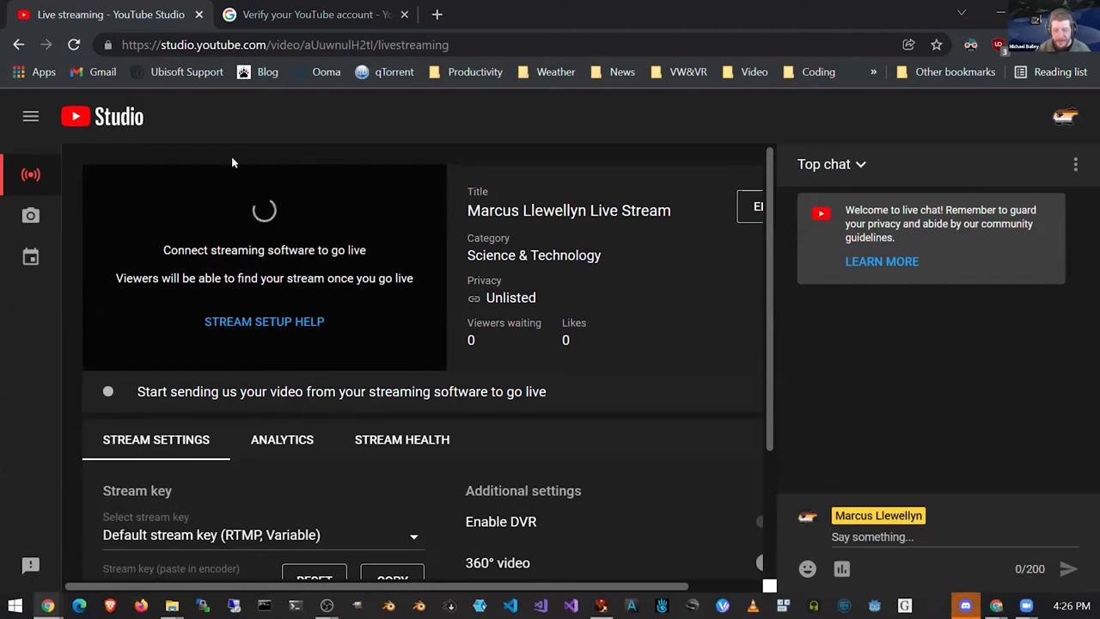
# - Look over the webcam and stream management sections of the live control room, and return to the stream section
pyautogui.click(31, 178)
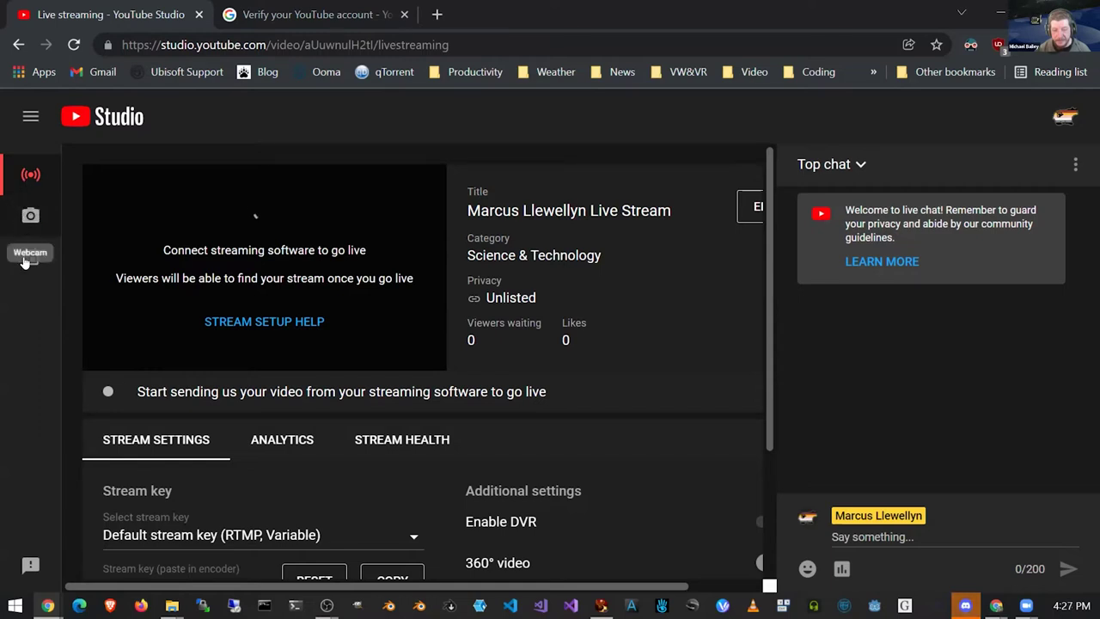
pyautogui.click(28, 216)
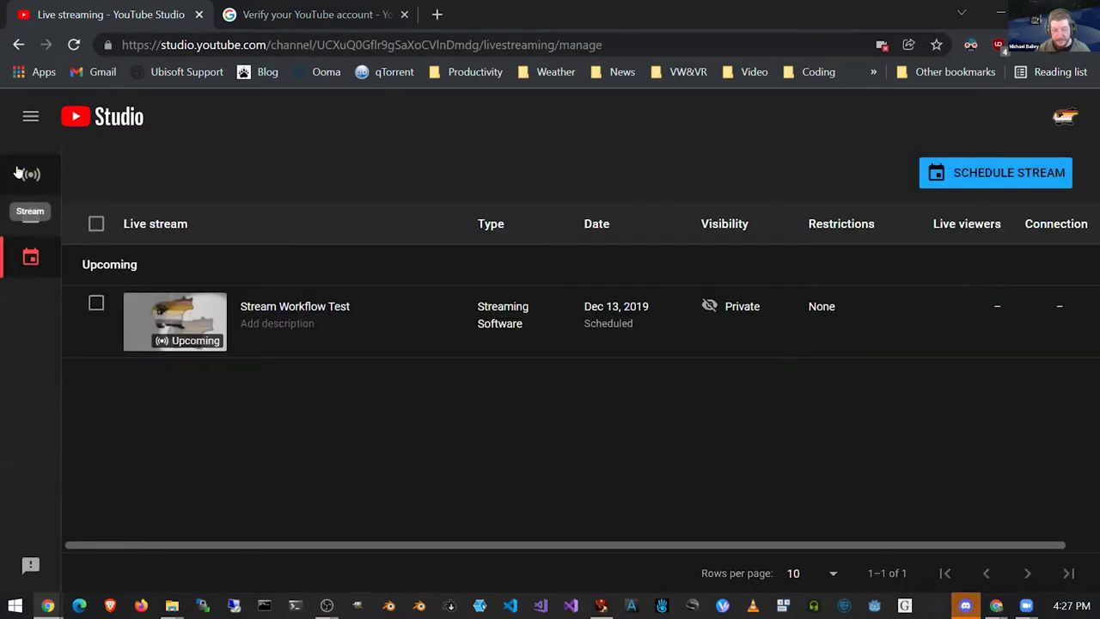
pyautogui.click(28, 176)
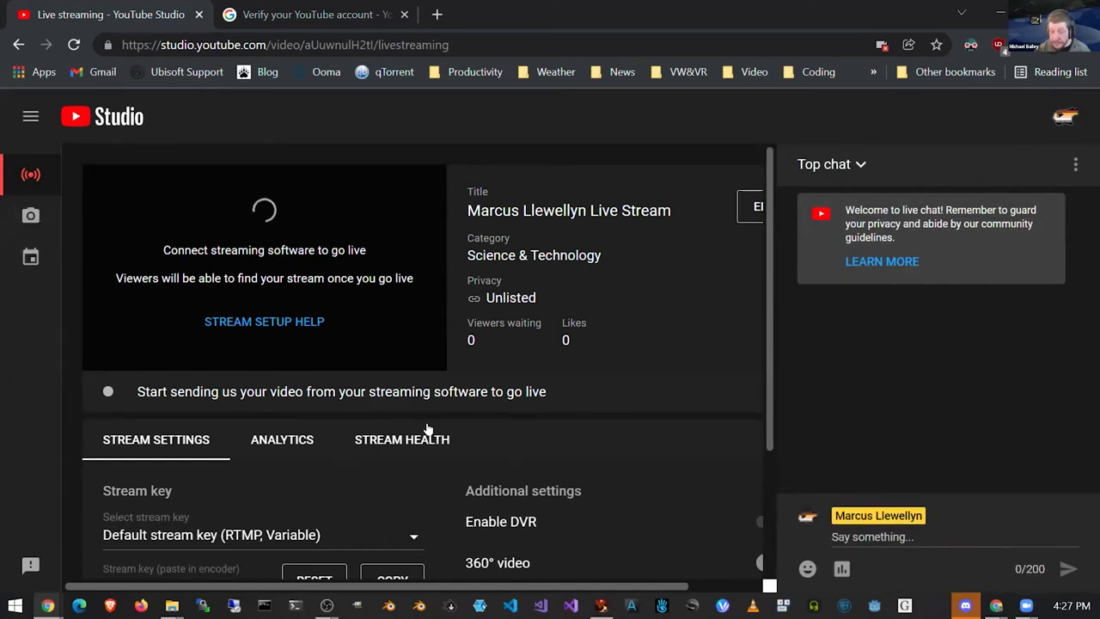
# - Copy the default stream key from the live stream's settings to the clipboard
pyautogui.scroll(-2, 427, 429)
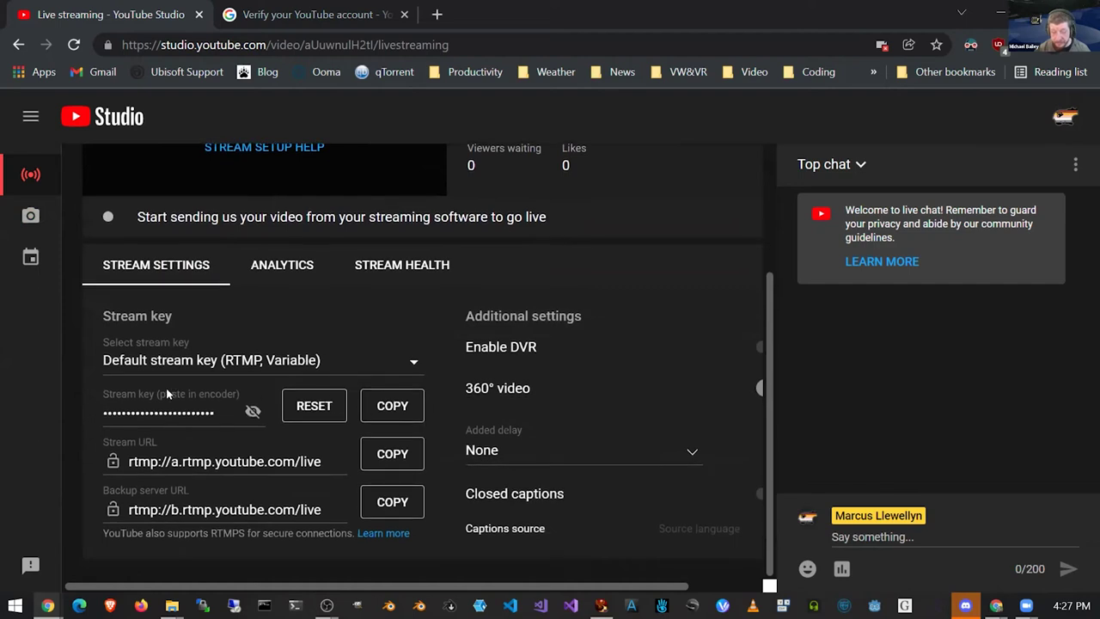
pyautogui.click(101, 393)
pyautogui.click(121, 391)
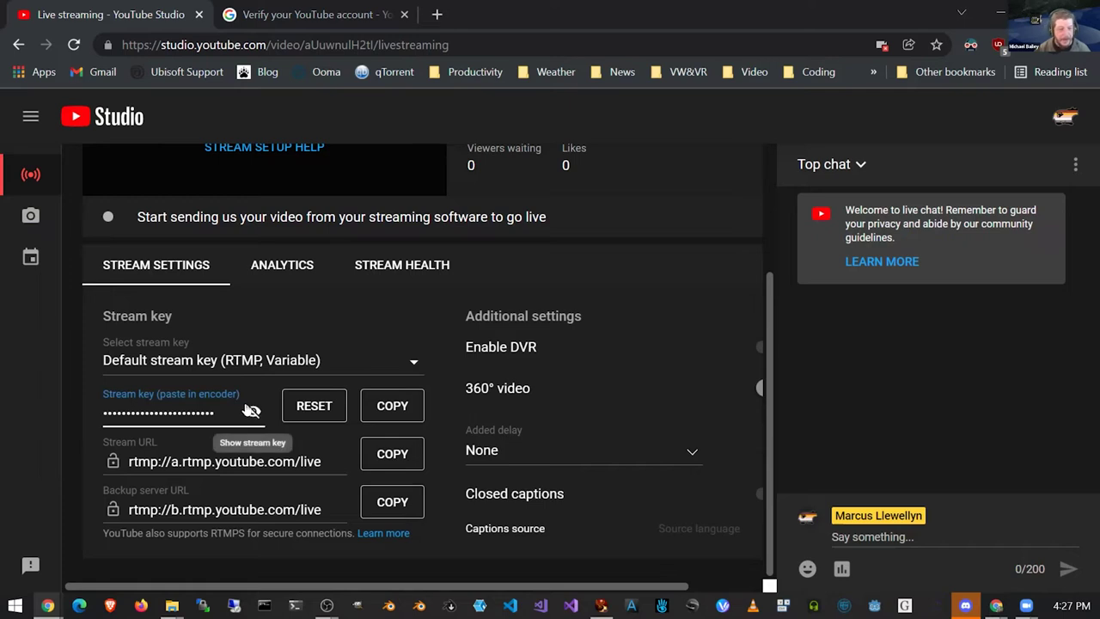
pyautogui.click(392, 404)
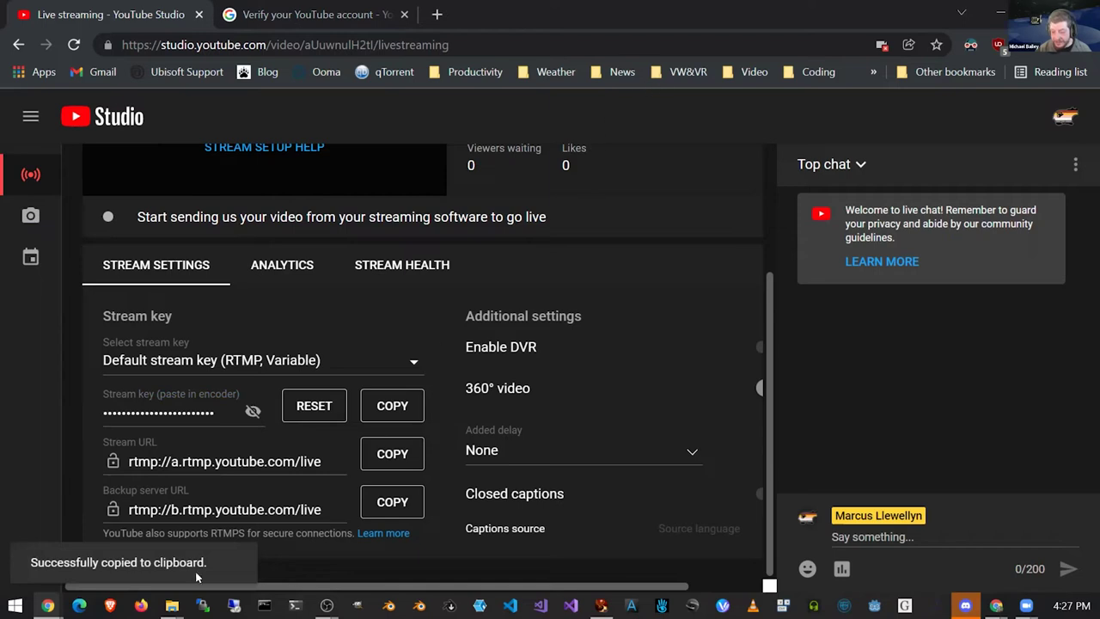
# - Switch to the OBS settings window and replace the stream key with the one copied from YouTube Studio
pyautogui.moveTo(326, 605)
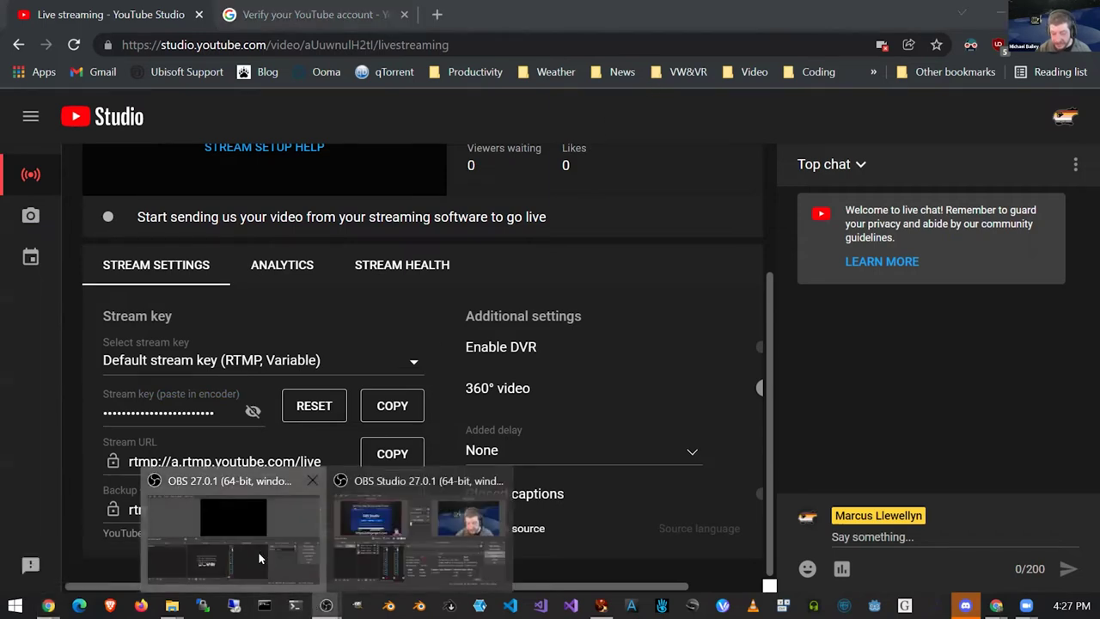
pyautogui.click(267, 554)
pyautogui.doubleClick(559, 100)
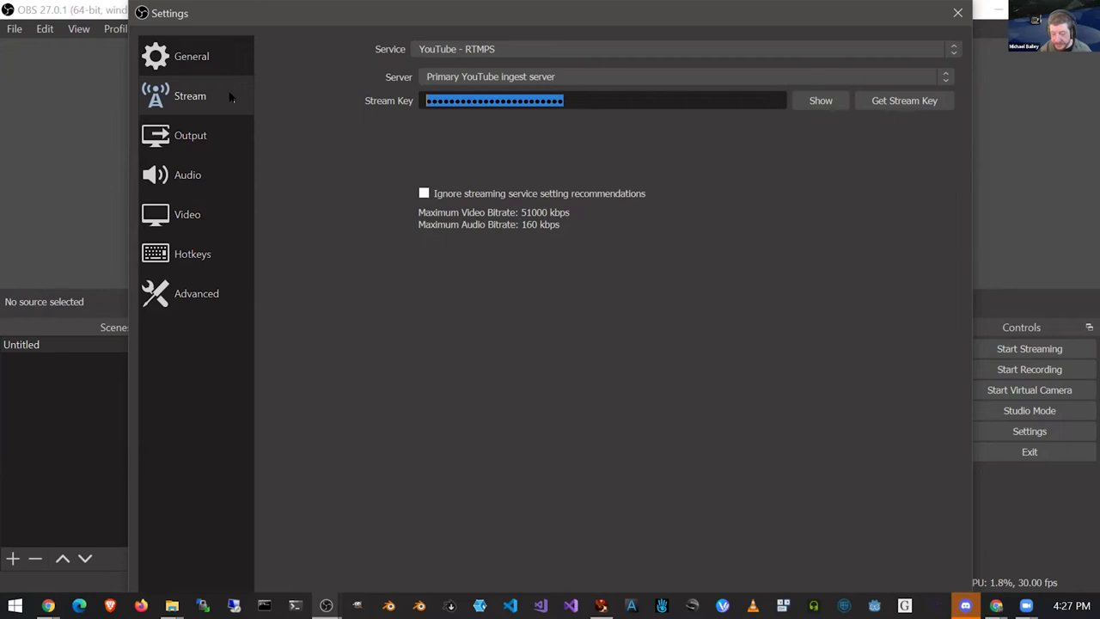
pyautogui.hotkey('ctrl', 'v')
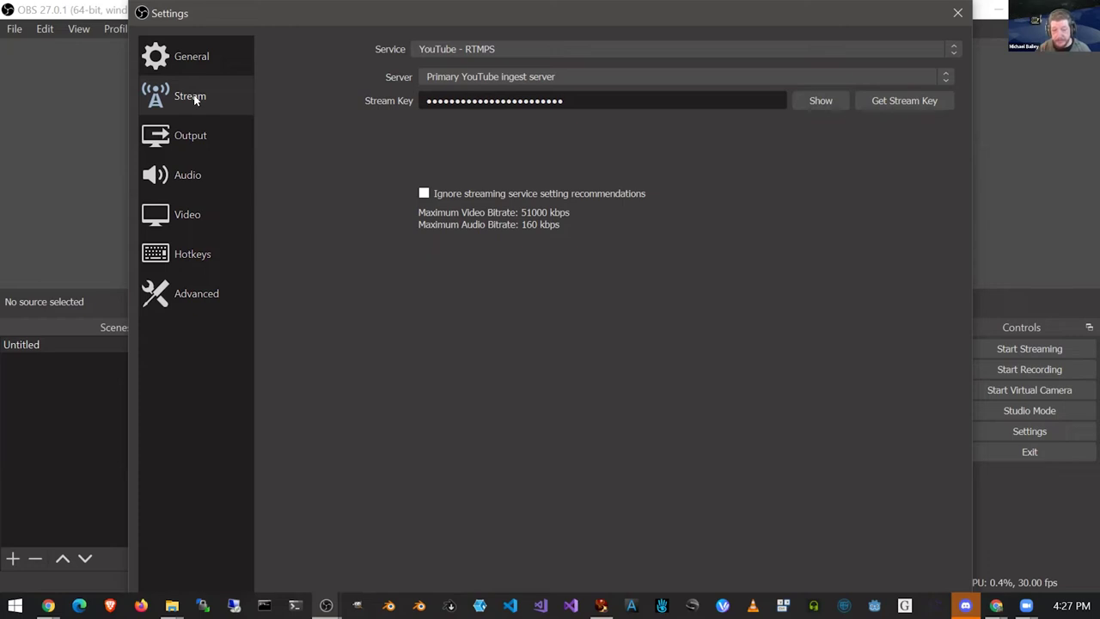
# - In the output settings, try the Software (x264) streaming encoder and set it back to Hardware (NVENC)
pyautogui.click(178, 138)
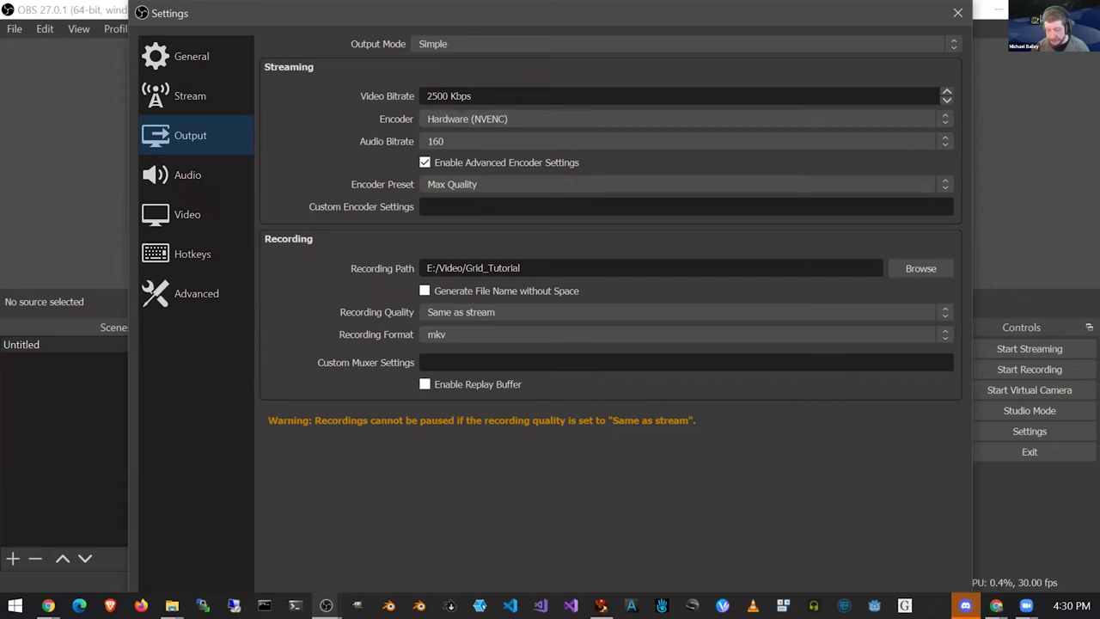
pyautogui.click(486, 118)
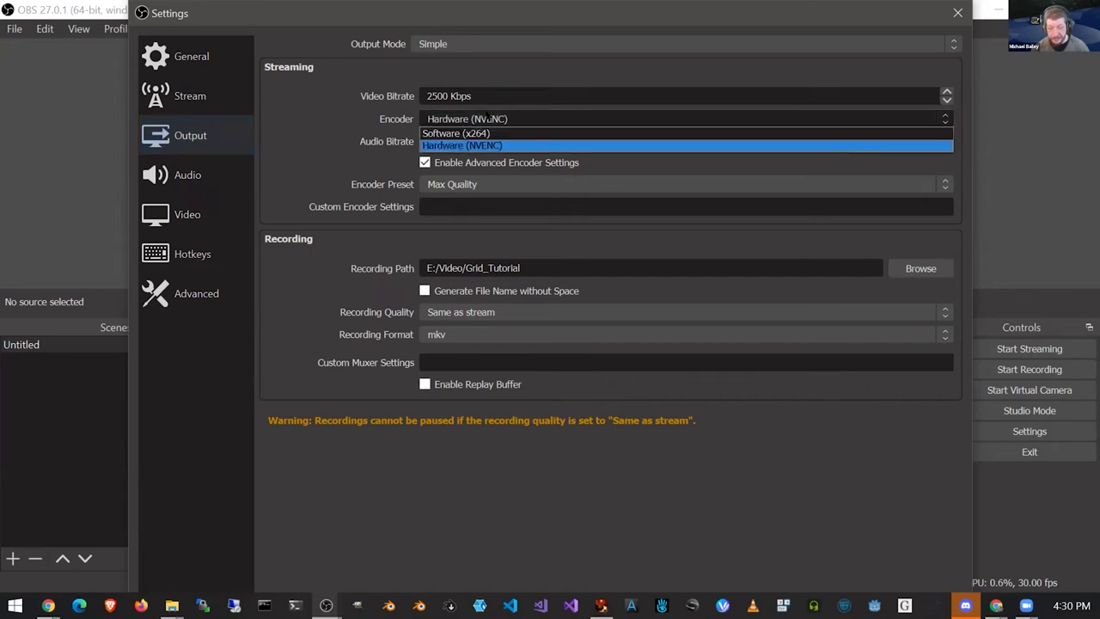
pyautogui.click(474, 127)
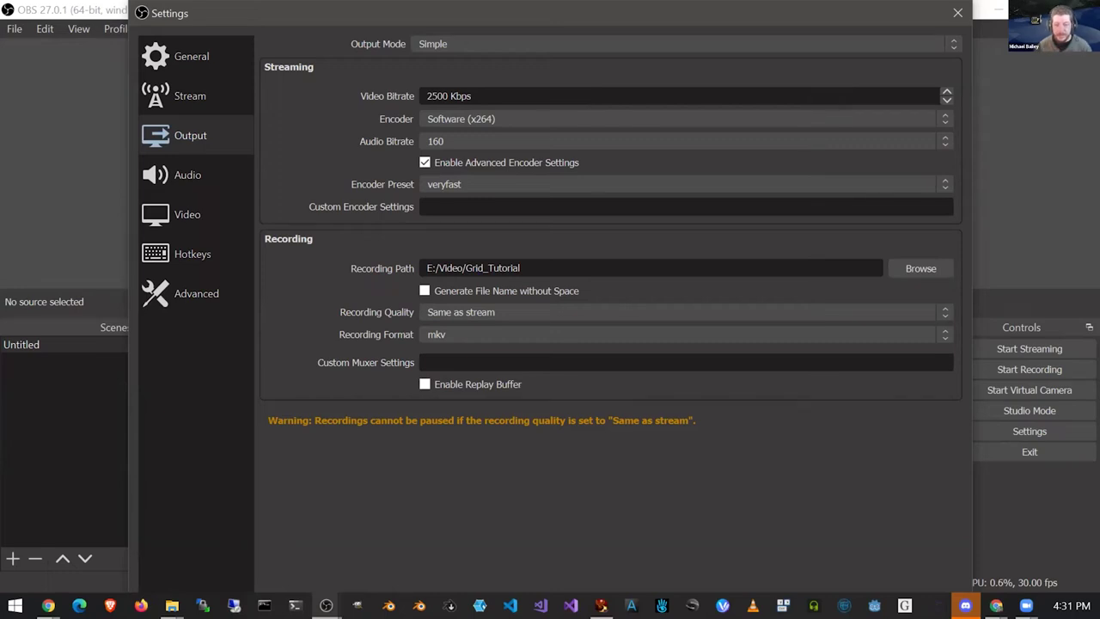
pyautogui.click(489, 120)
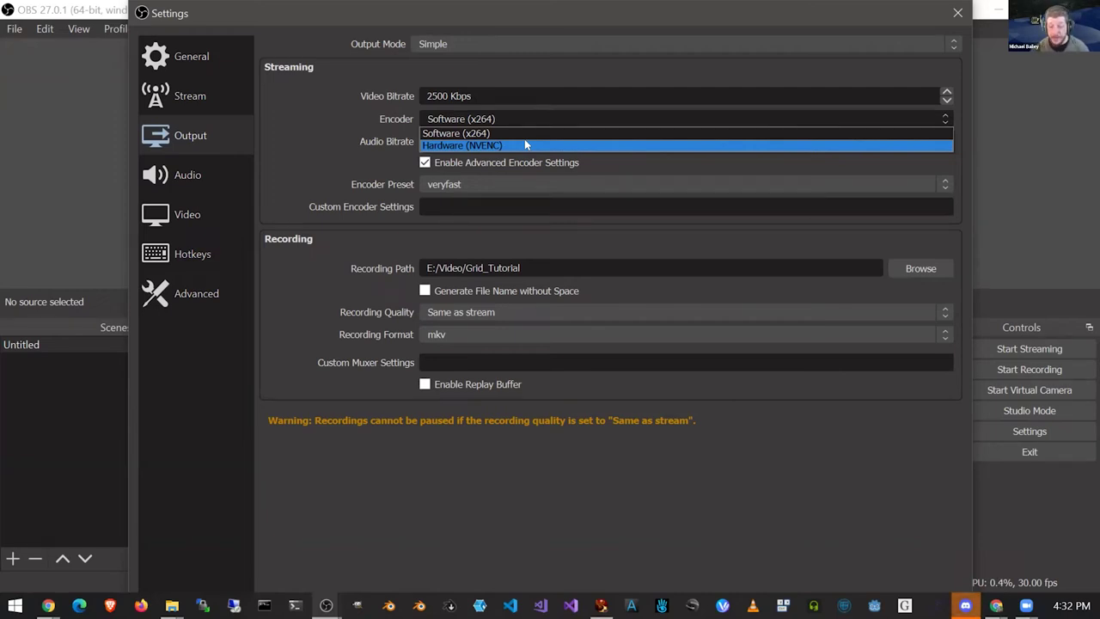
pyautogui.click(526, 144)
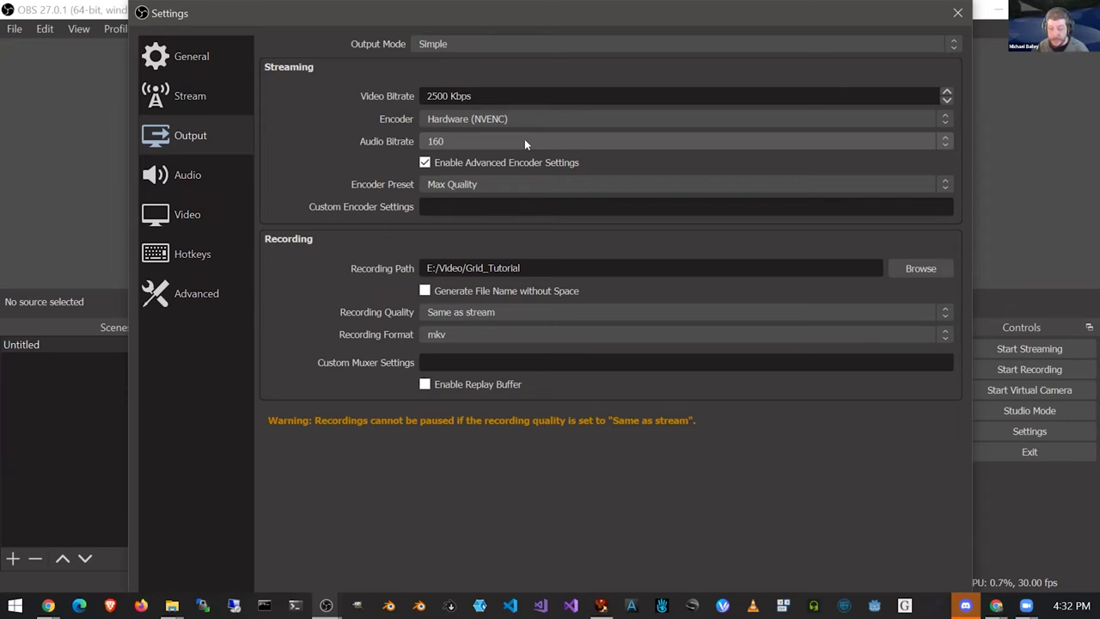
# - Try streaming audio bitrates of 96 and 64, and set the bitrate back to 160
pyautogui.click(461, 142)
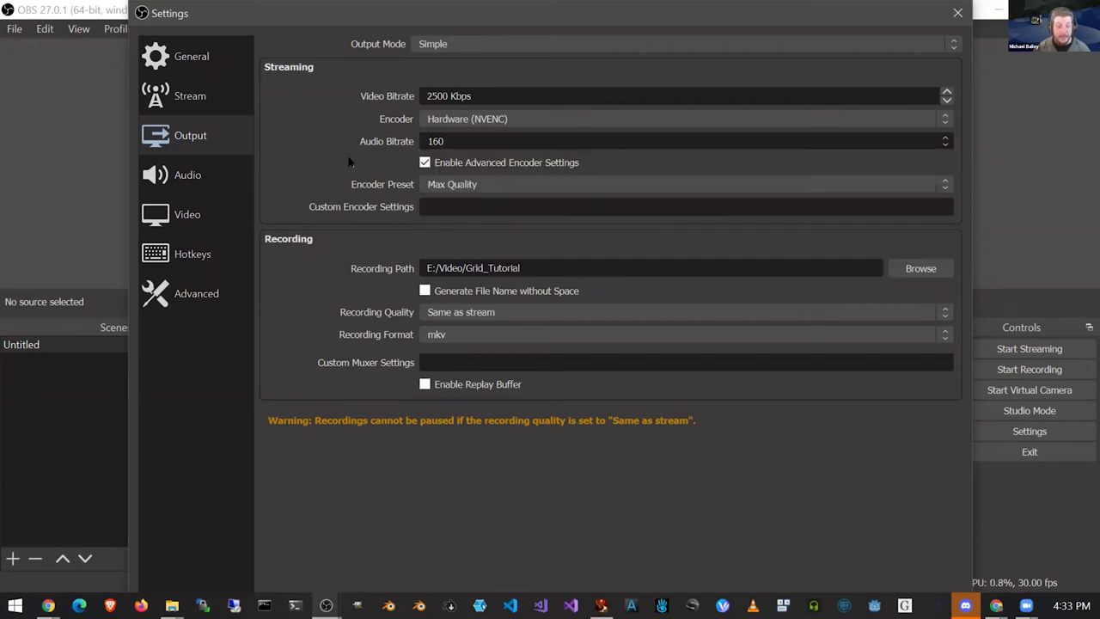
pyautogui.click(366, 185)
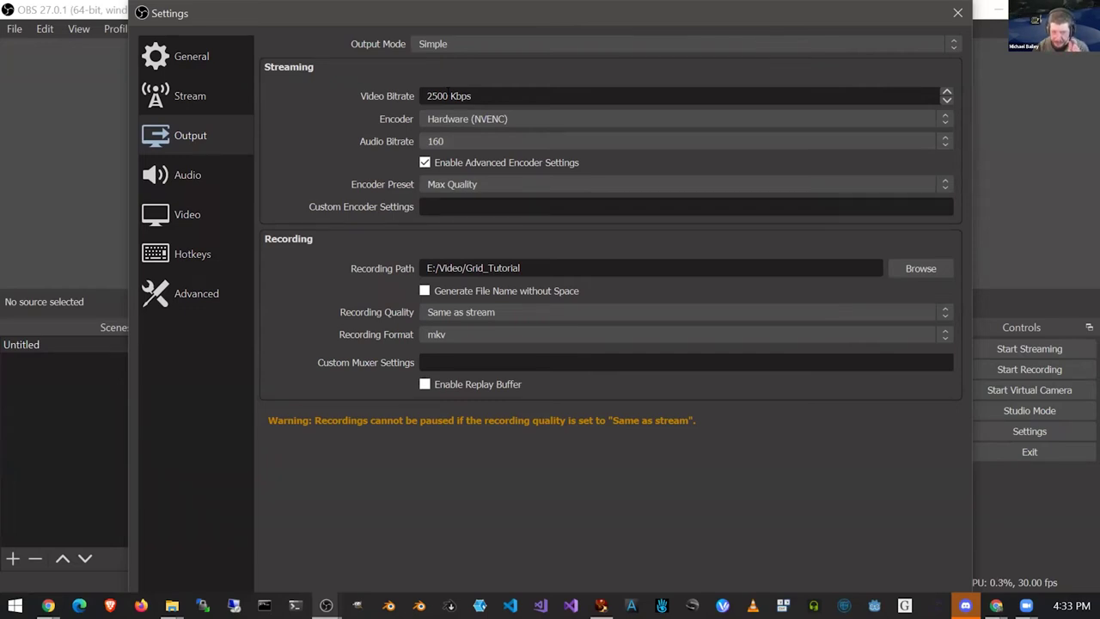
pyautogui.click(459, 141)
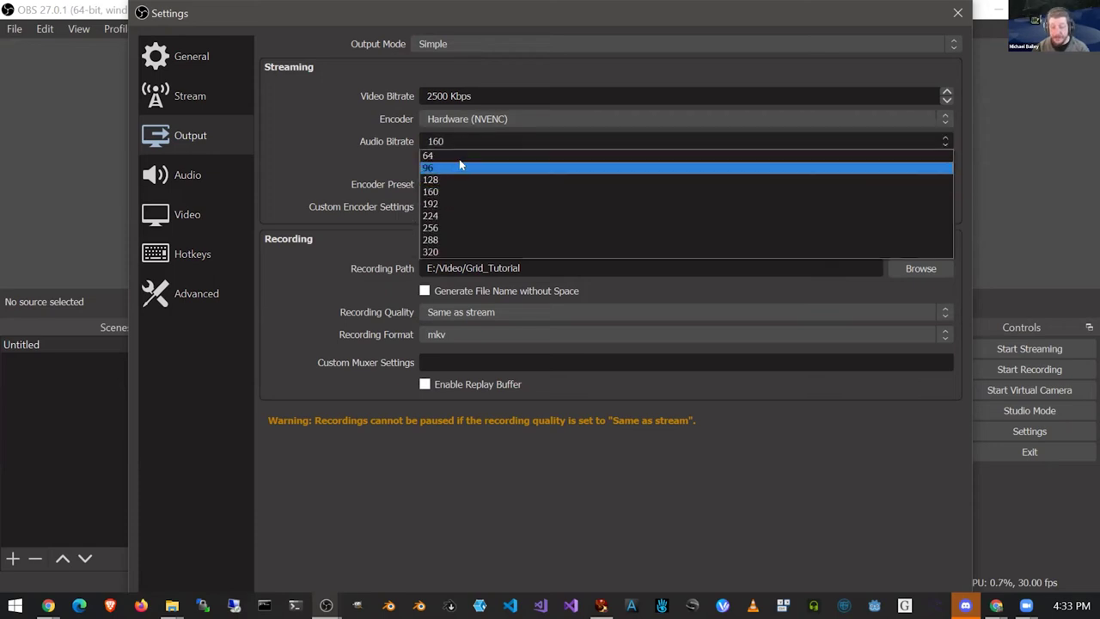
pyautogui.click(461, 166)
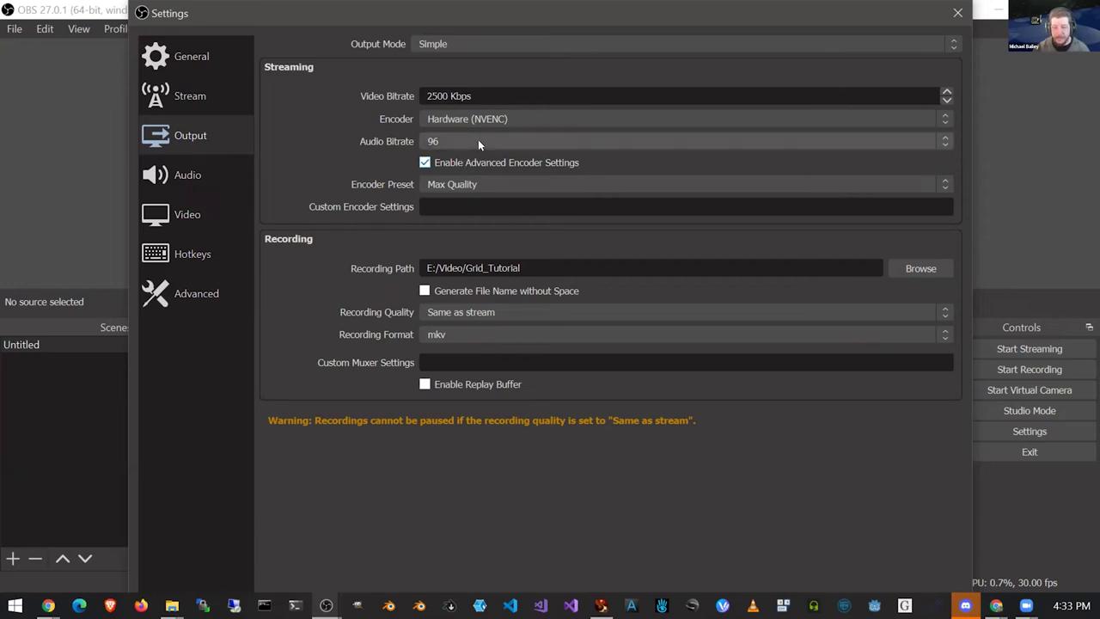
pyautogui.click(478, 140)
pyautogui.click(470, 158)
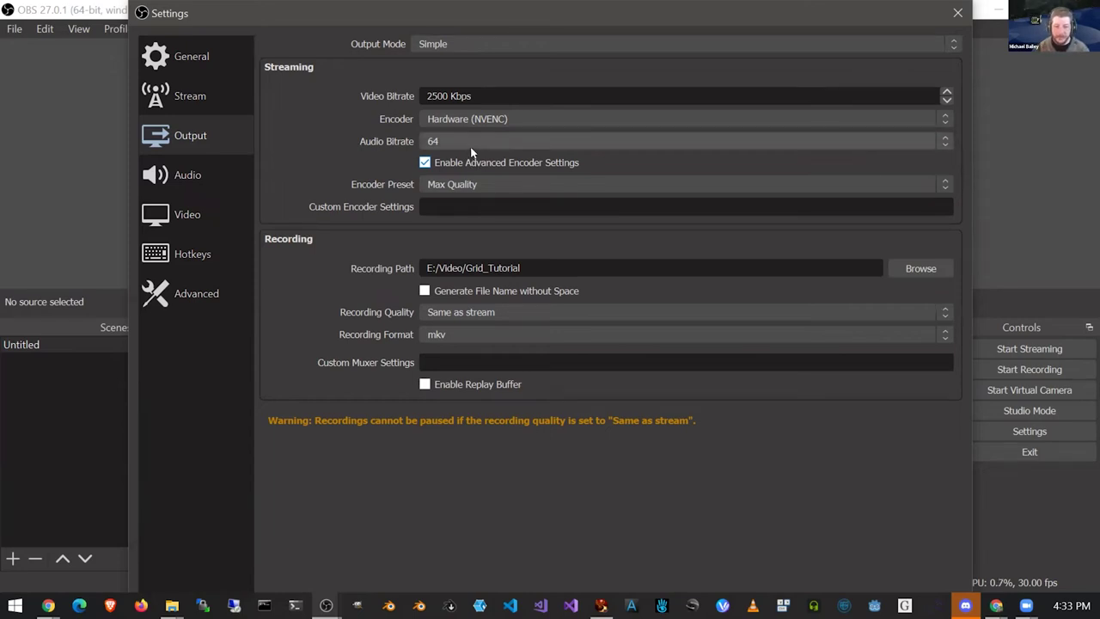
pyautogui.click(471, 148)
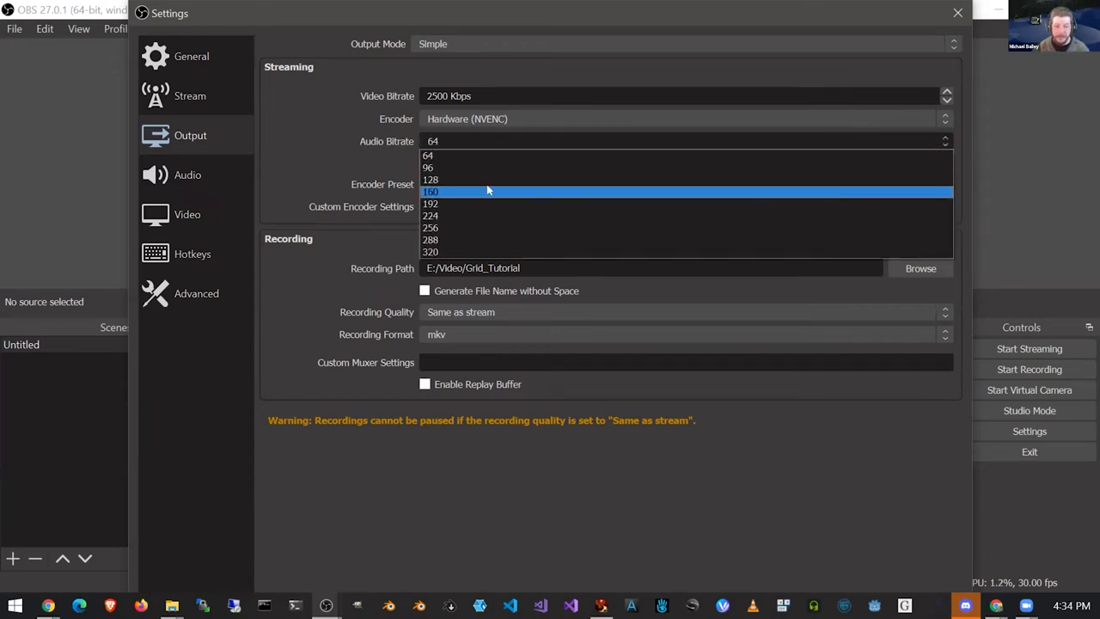
pyautogui.click(488, 187)
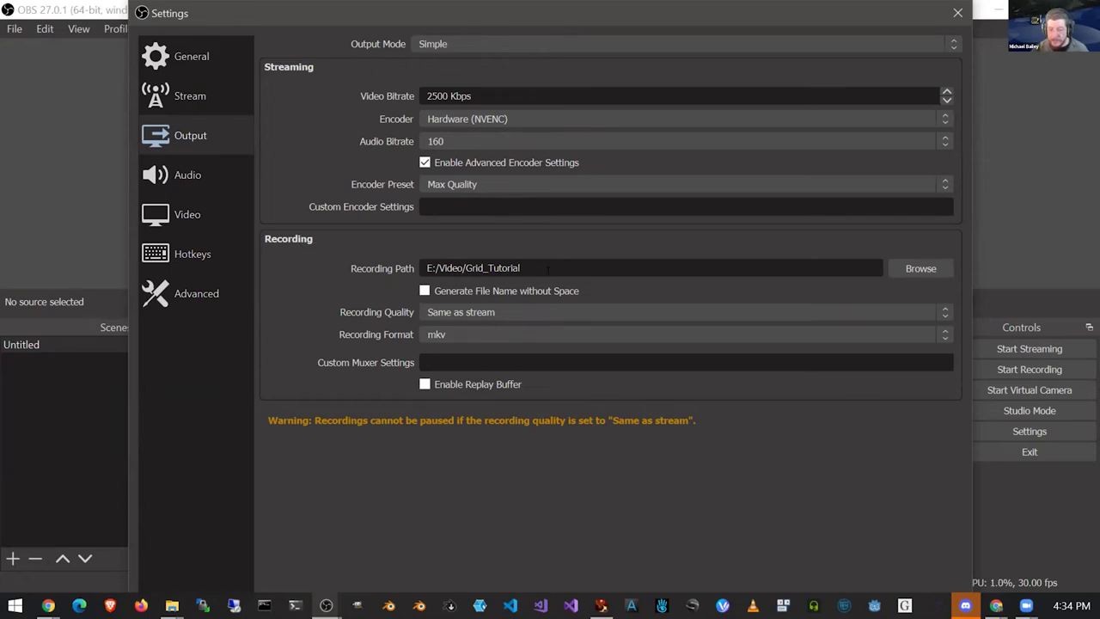
# - Examine the recording path and the drives available for storing recordings, and cancel the folder selection
pyautogui.moveTo(547, 269); pyautogui.dragTo(329, 260)
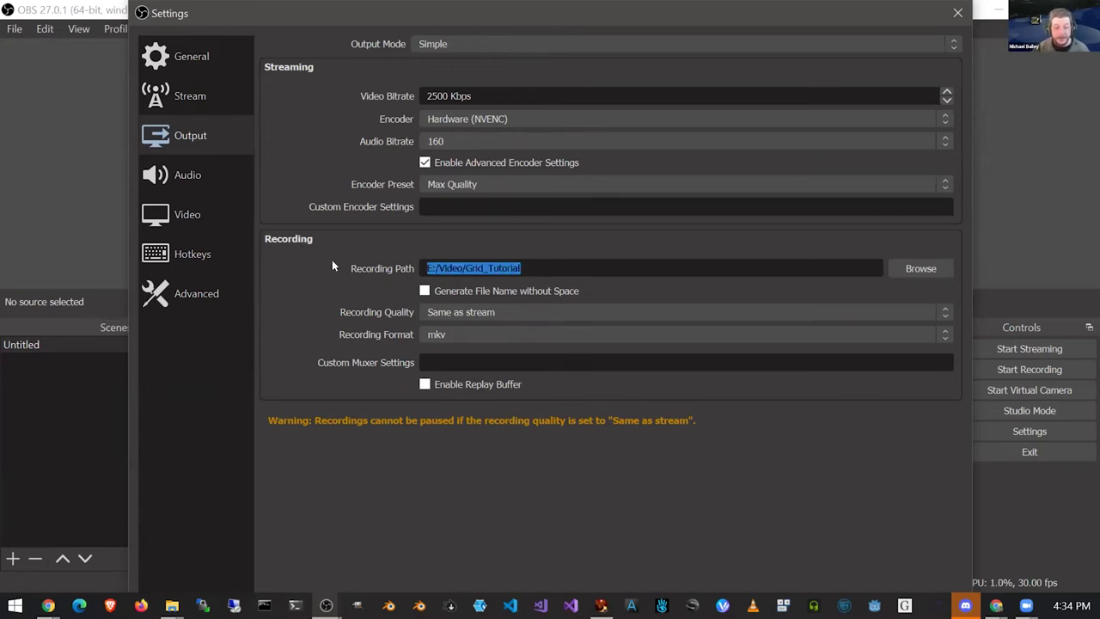
pyautogui.click(332, 259)
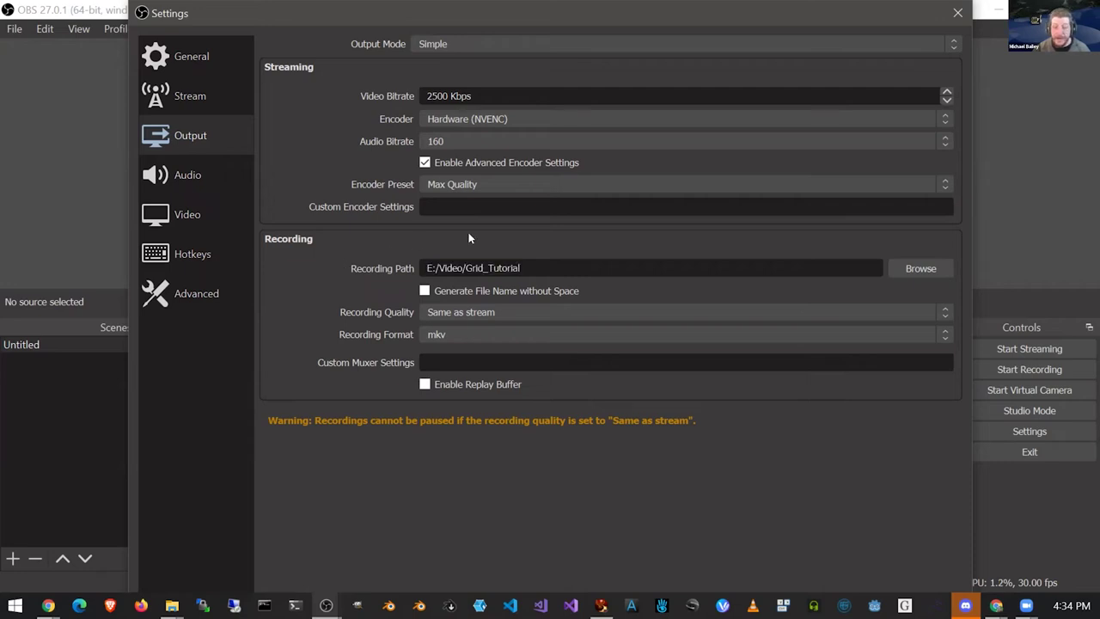
pyautogui.click(893, 271)
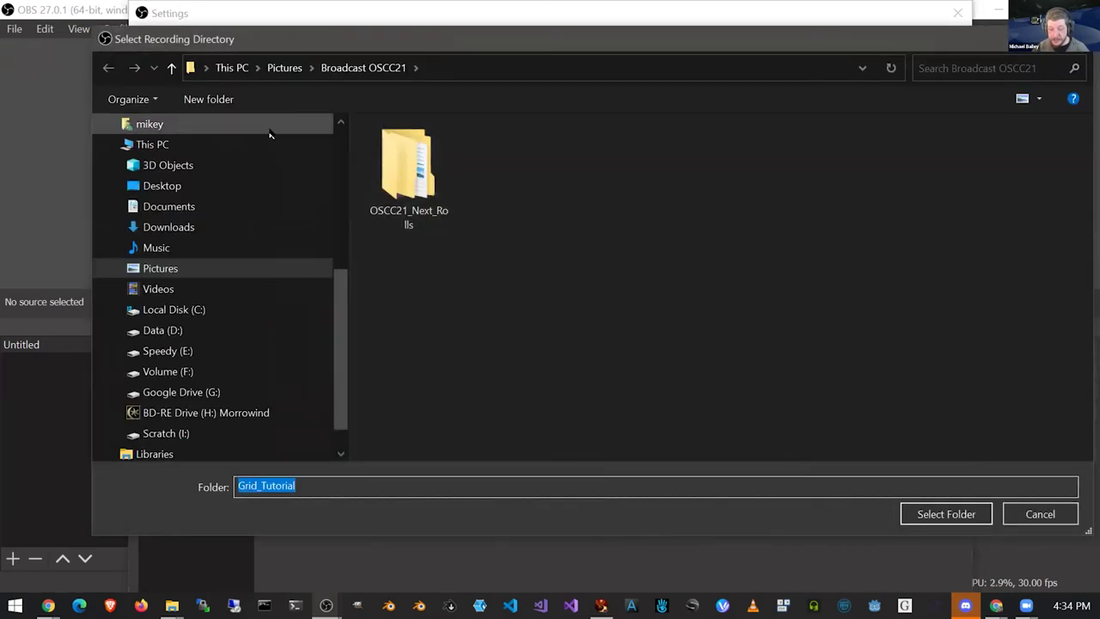
pyautogui.click(159, 308)
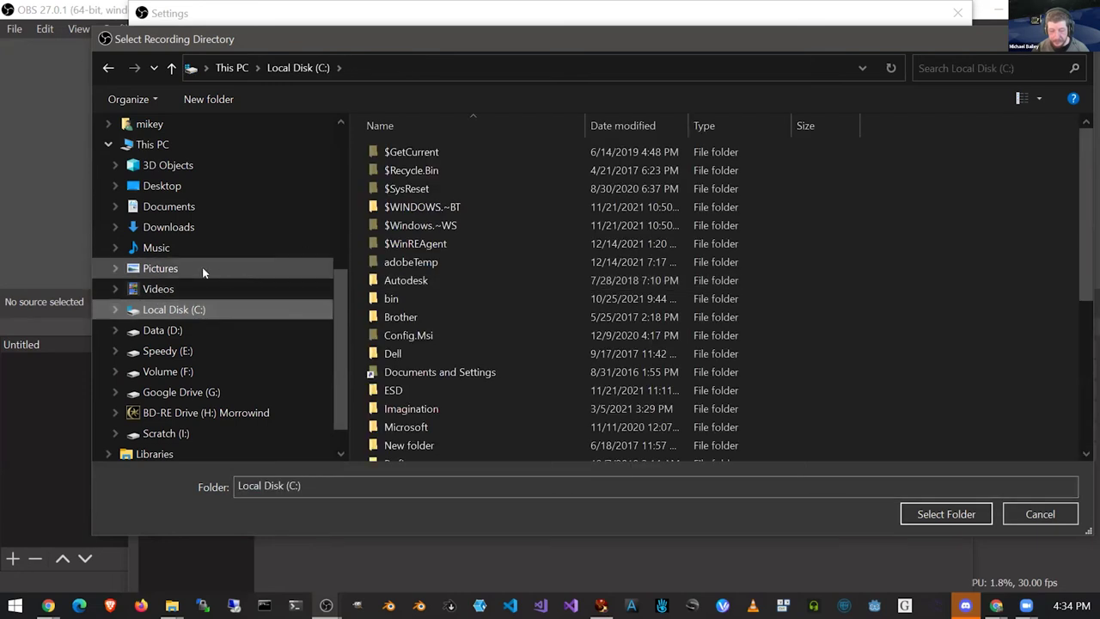
pyautogui.click(159, 248)
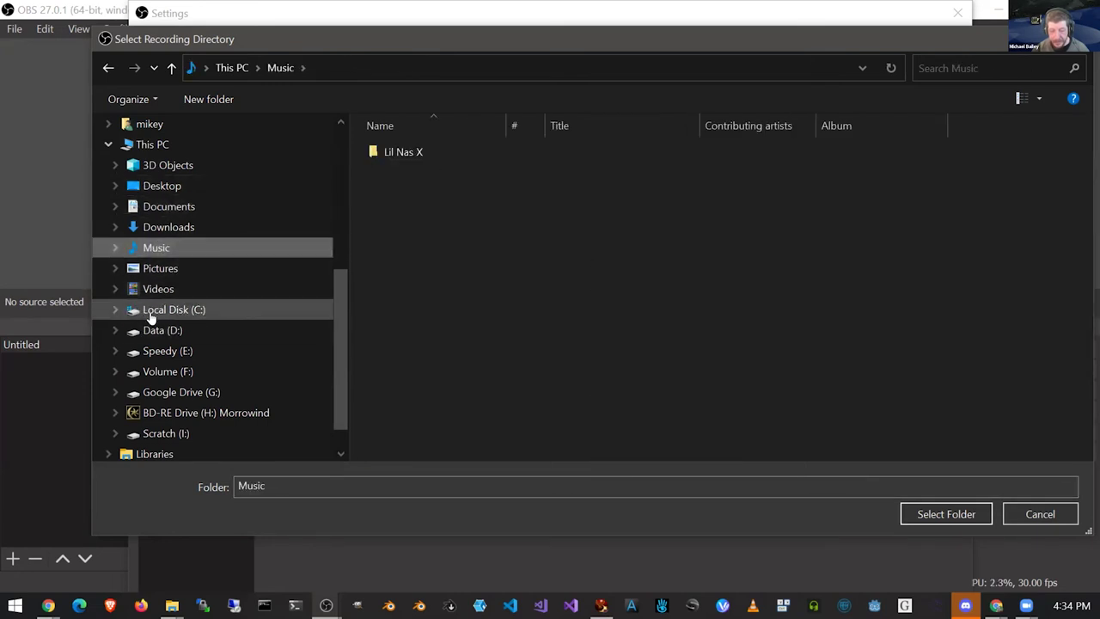
pyautogui.click(176, 143)
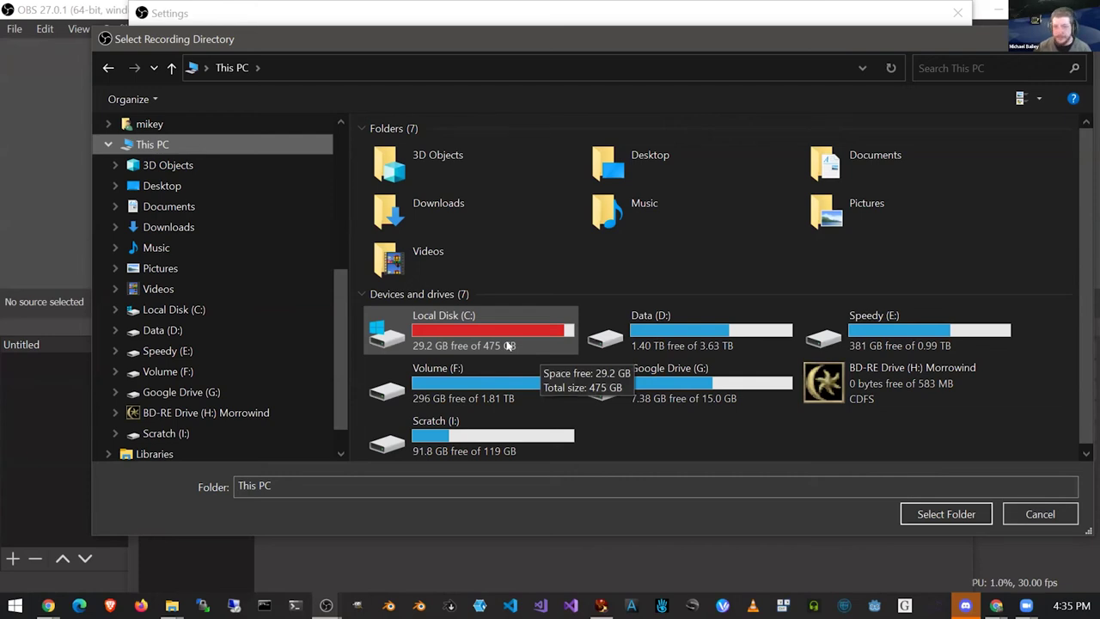
pyautogui.click(710, 345)
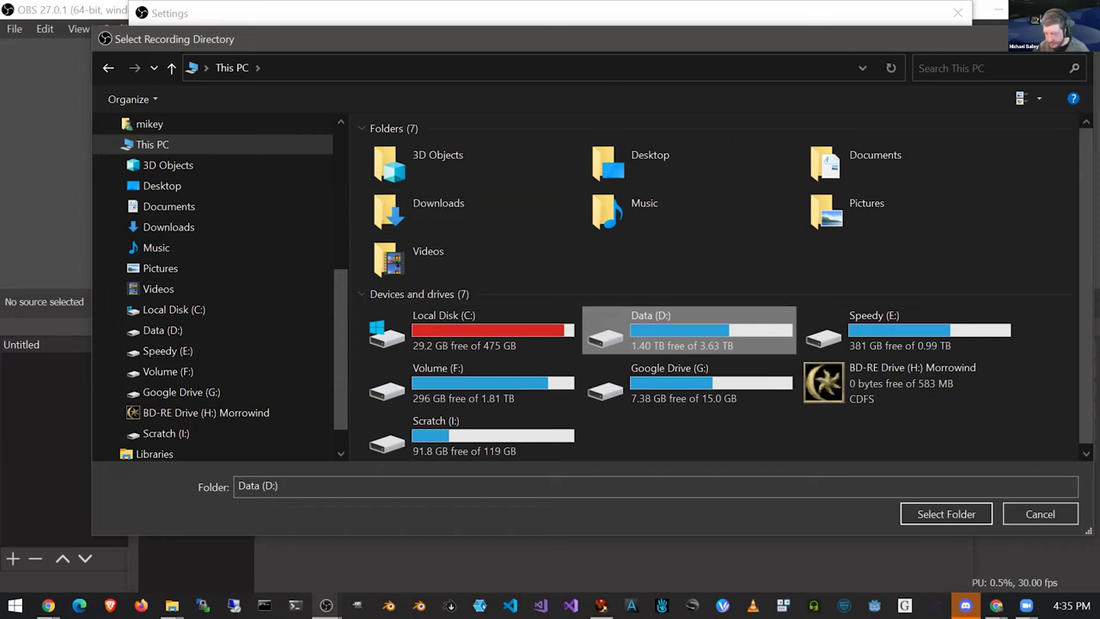
pyautogui.press('Escape')
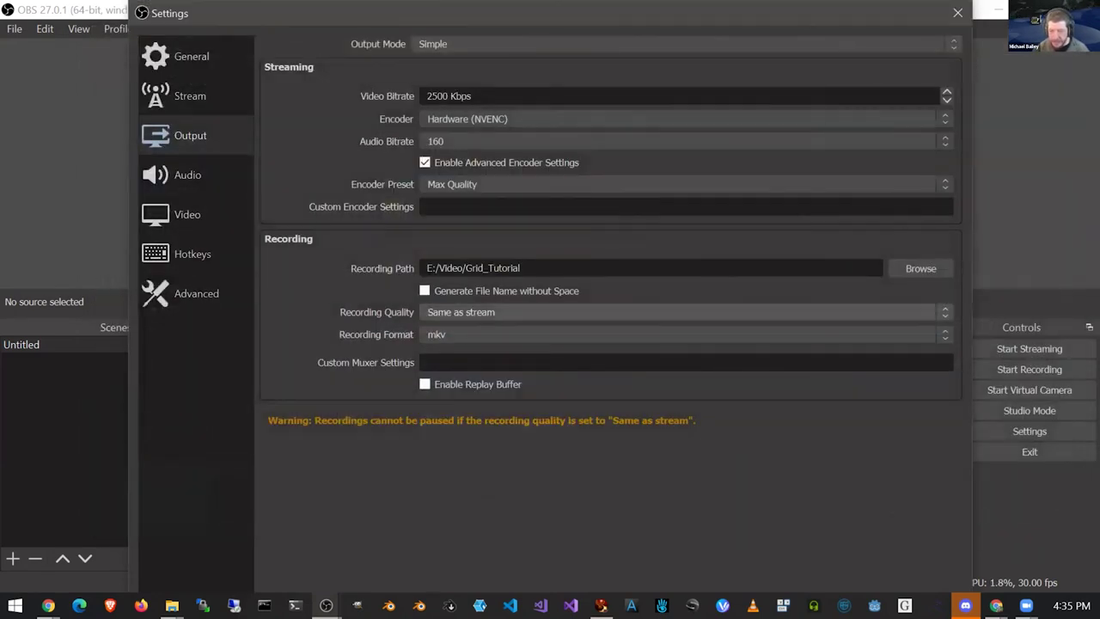
pyautogui.moveTo(426, 268); pyautogui.dragTo(546, 266)
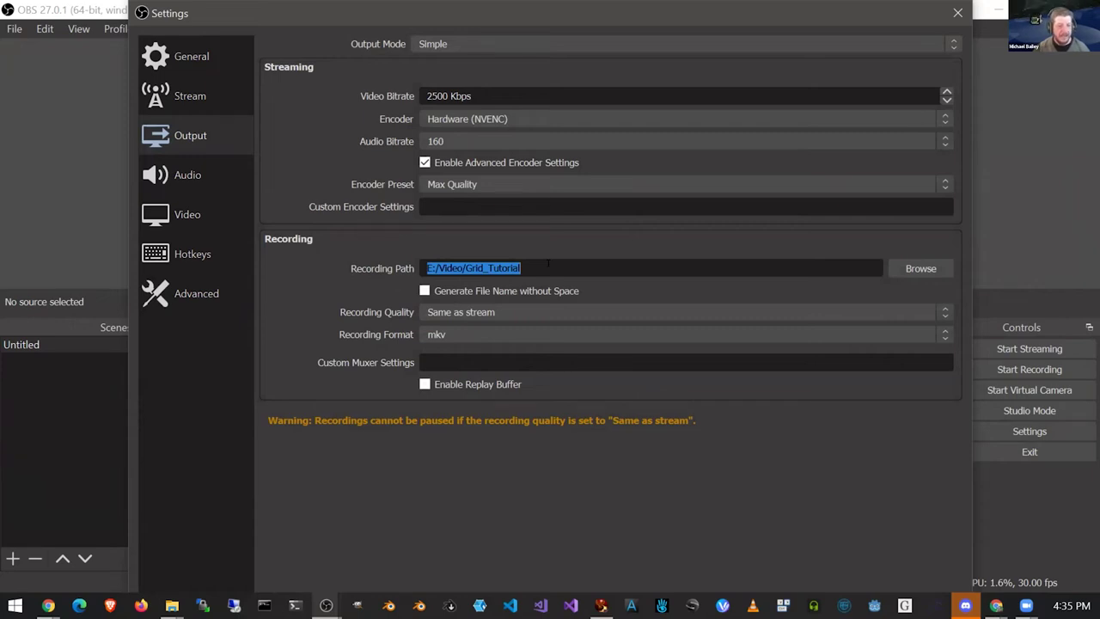
pyautogui.click(547, 266)
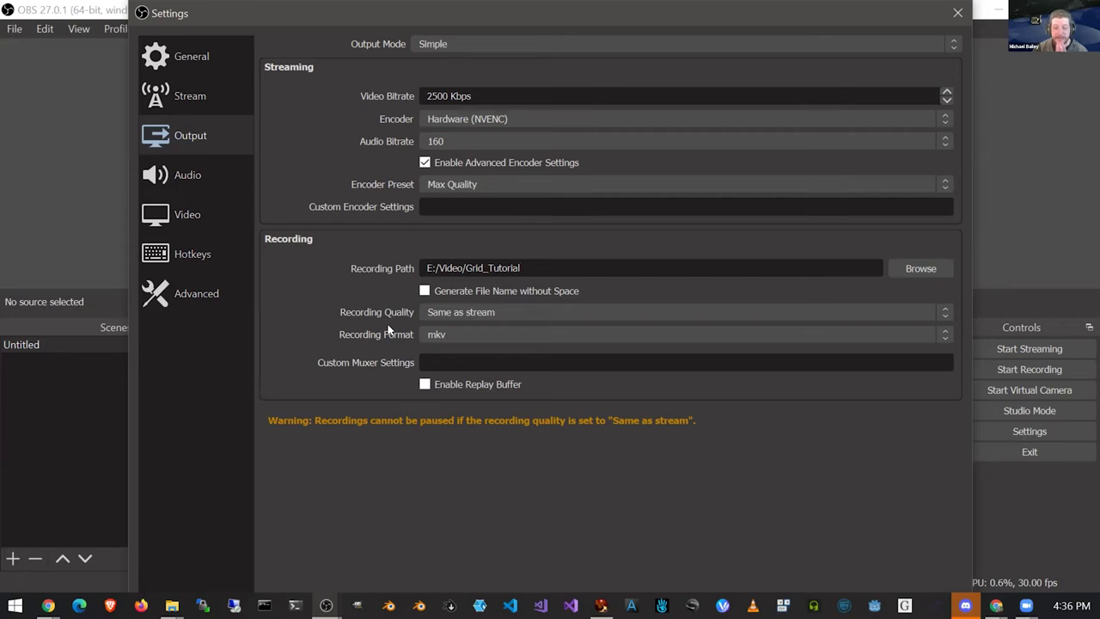
# - Try the flv and mp4 recording formats, and set the format back to mkv
pyautogui.click(438, 335)
pyautogui.click(438, 346)
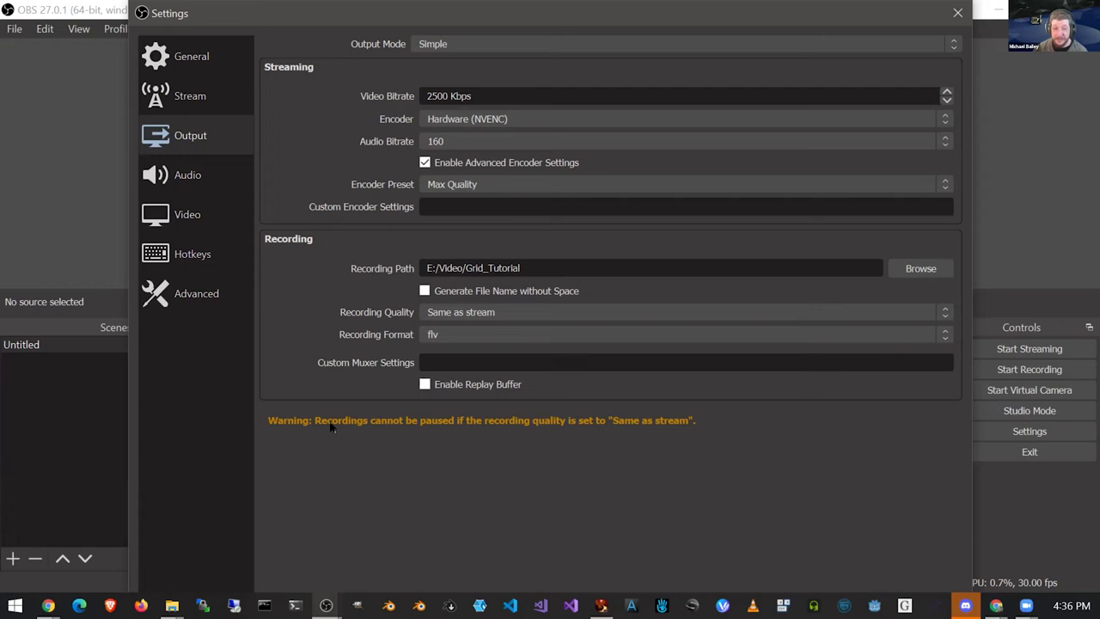
pyautogui.click(432, 335)
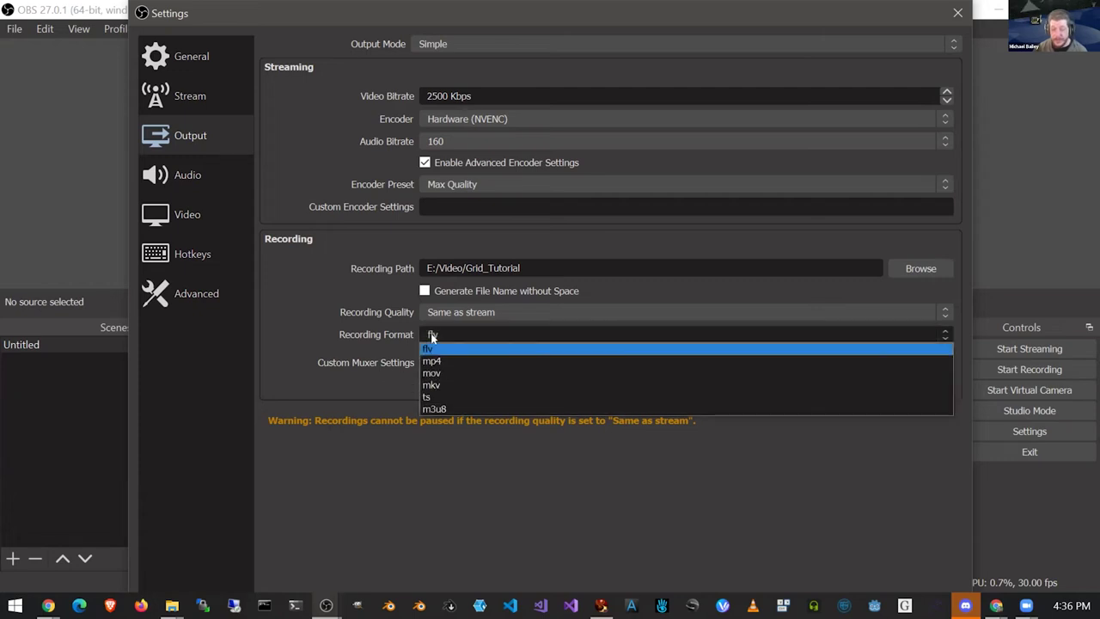
pyautogui.click(434, 361)
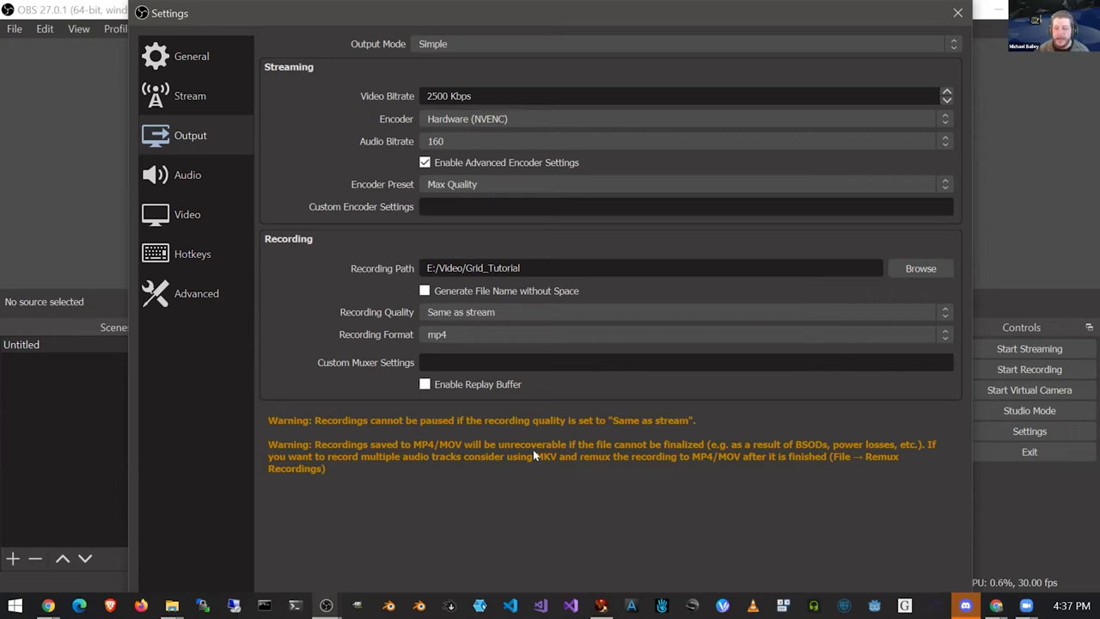
pyautogui.click(460, 340)
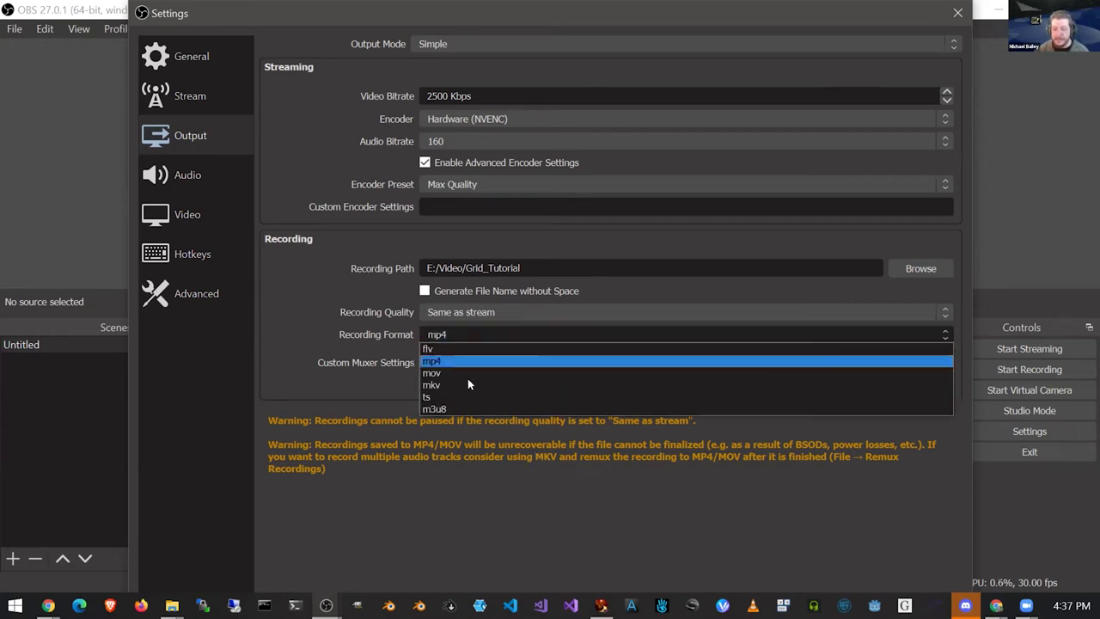
pyautogui.click(462, 383)
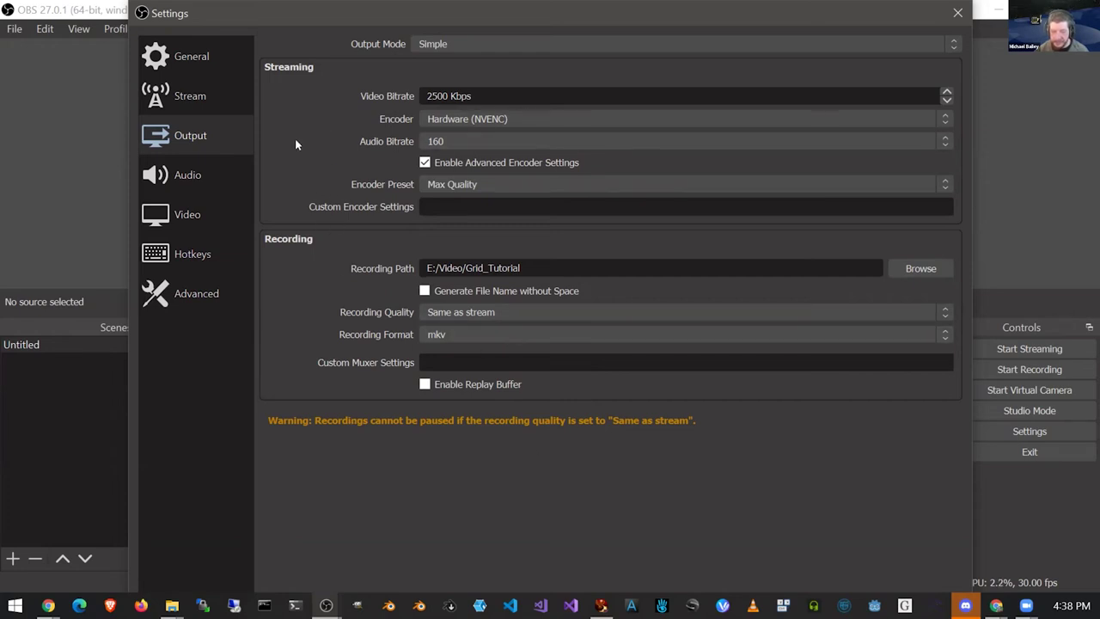
# - In the audio settings, set Desktop Audio to Headset Earphone (Corsair Gaming H2100 Headset), after trying Default
pyautogui.click(185, 173)
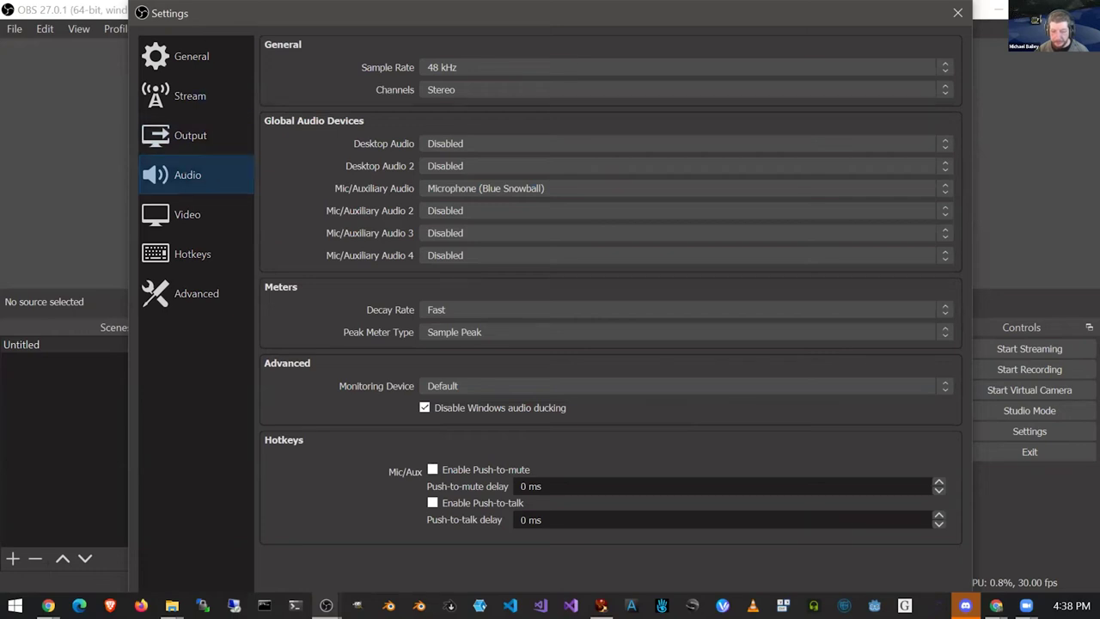
pyautogui.click(434, 144)
pyautogui.click(443, 166)
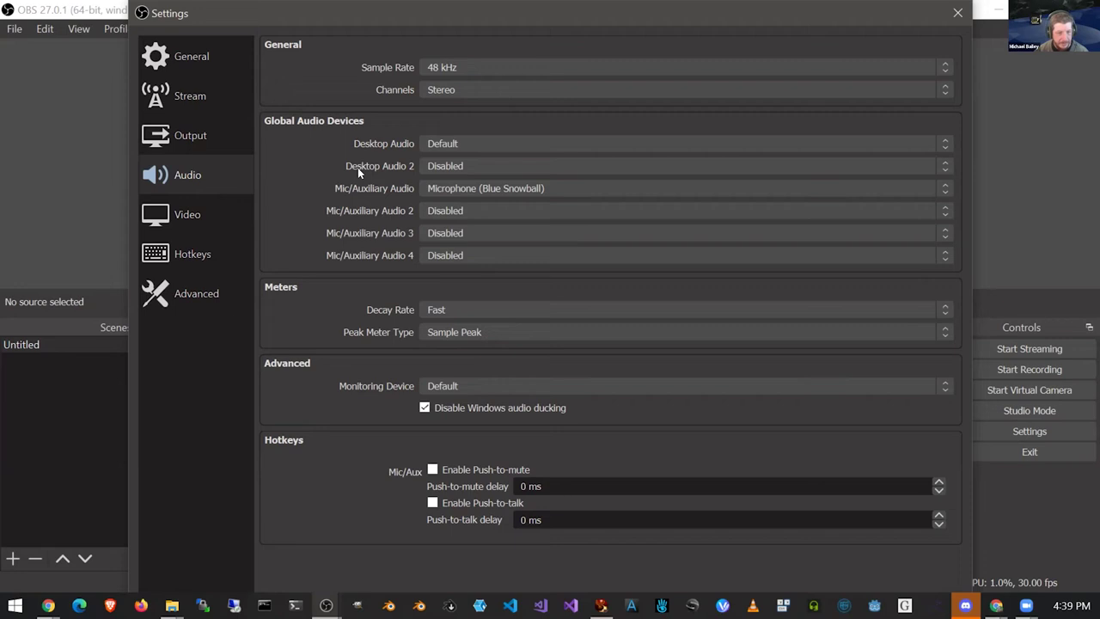
pyautogui.click(453, 143)
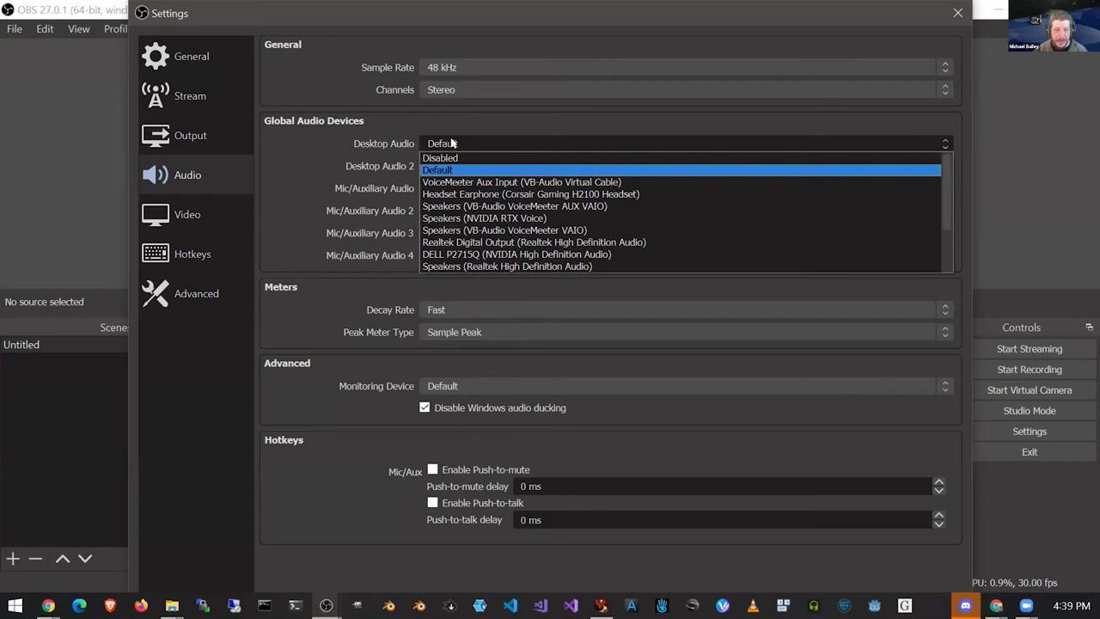
pyautogui.click(588, 194)
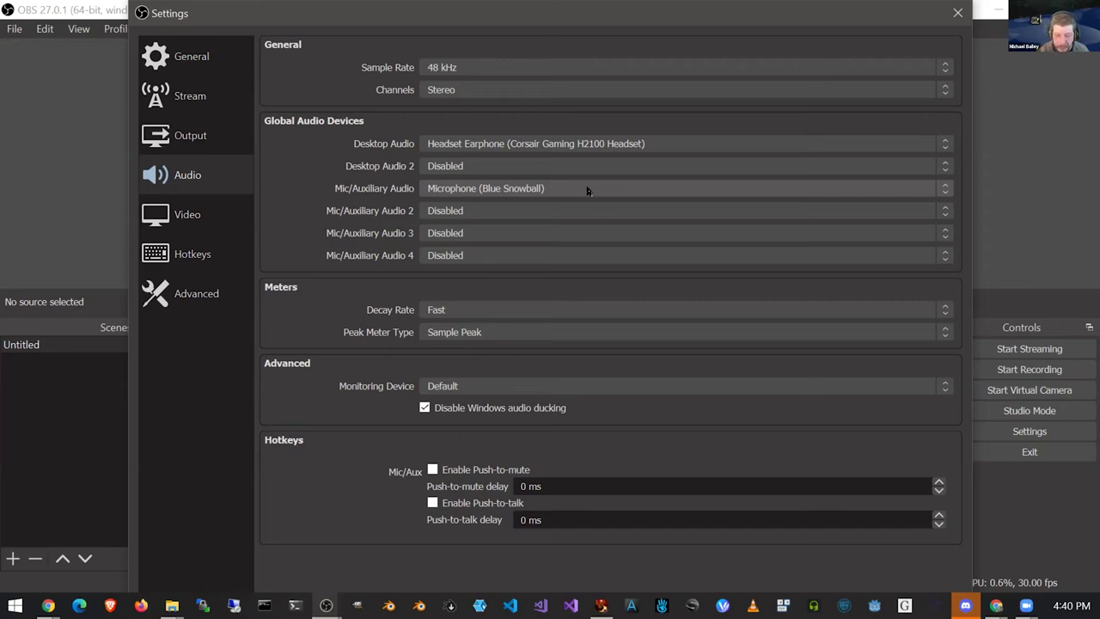
# - Try Speakers (Realtek High Definition Audio), Disabled and Default for Desktop Audio, and set it back to the Corsair headset earphone
pyautogui.click(471, 145)
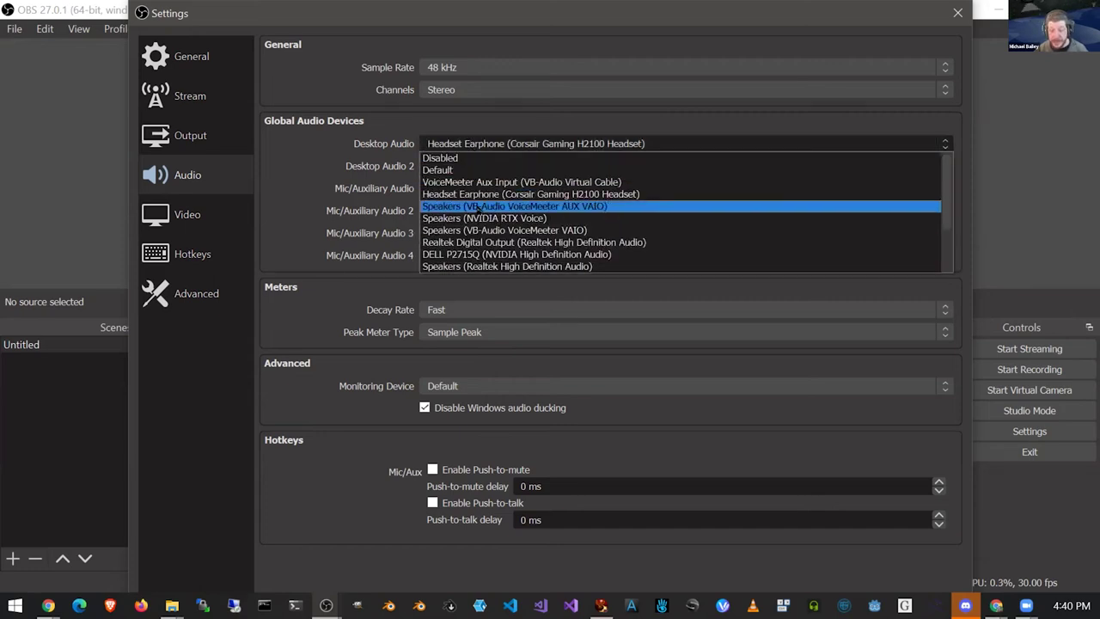
pyautogui.click(488, 268)
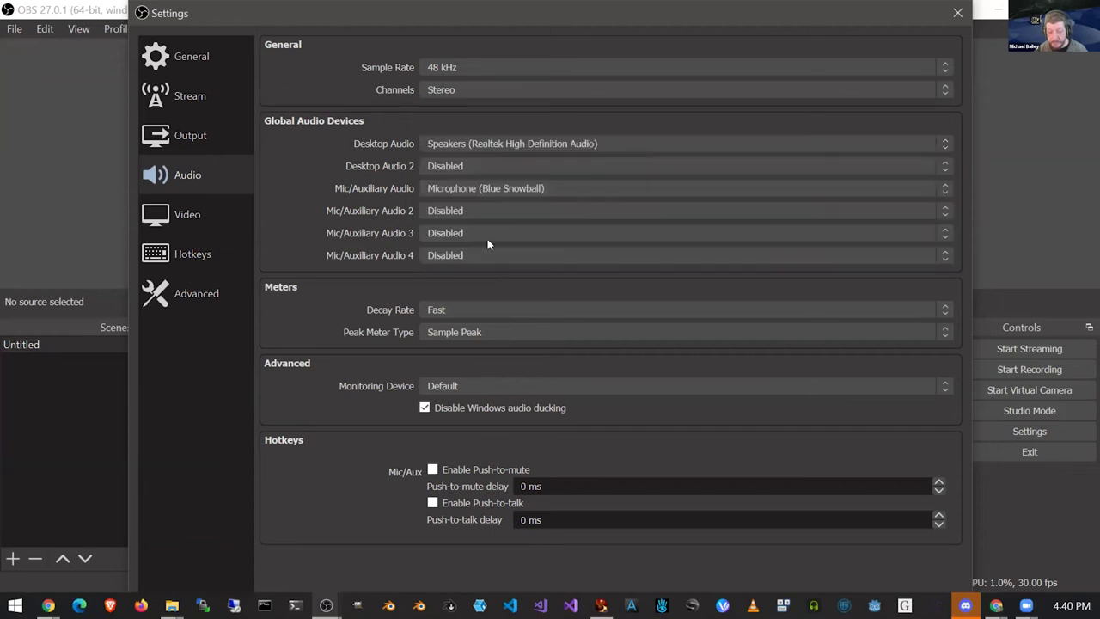
pyautogui.click(562, 151)
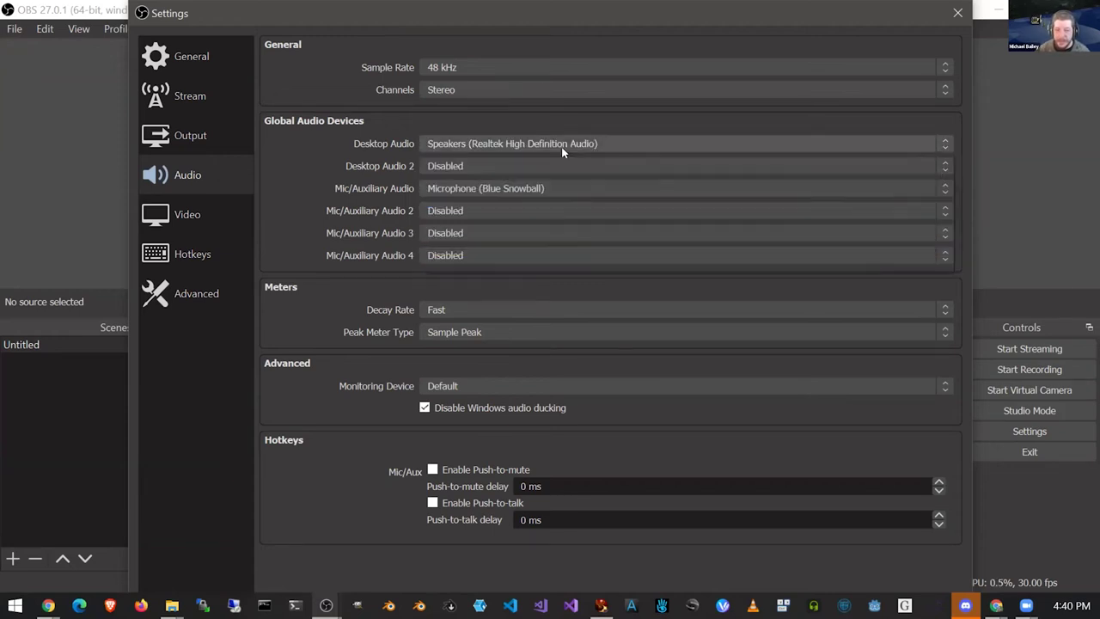
pyautogui.click(534, 156)
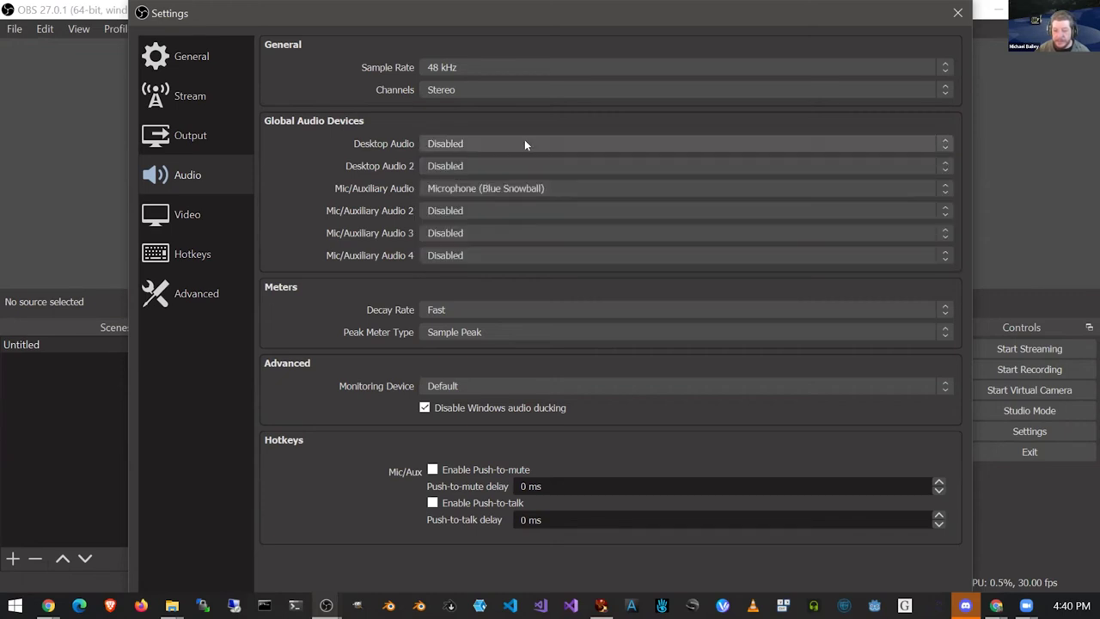
pyautogui.click(523, 145)
pyautogui.click(516, 171)
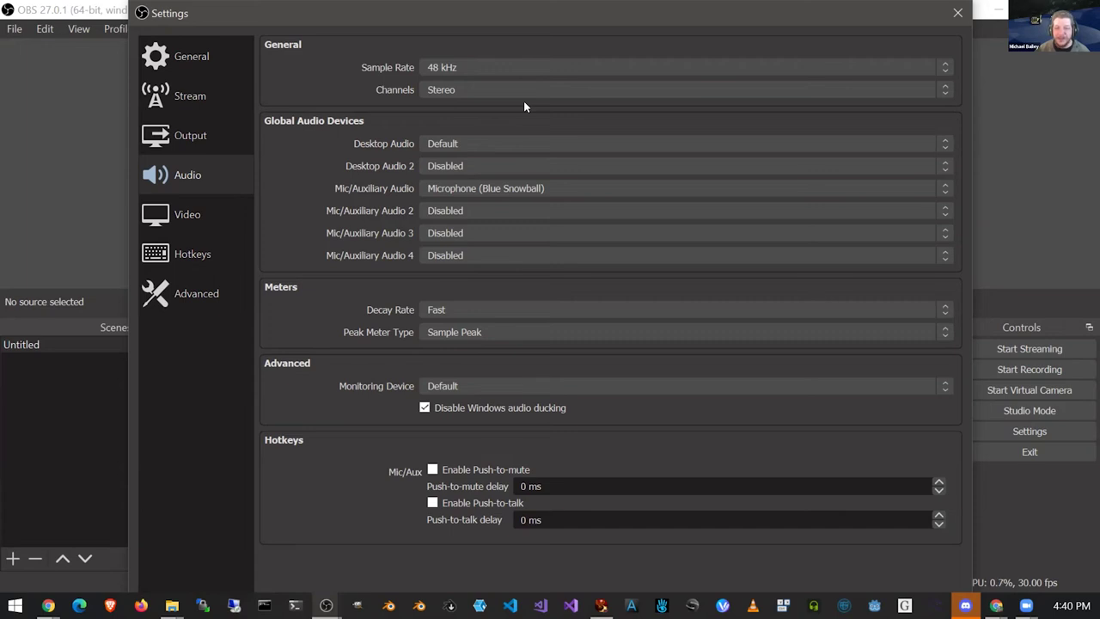
pyautogui.click(498, 146)
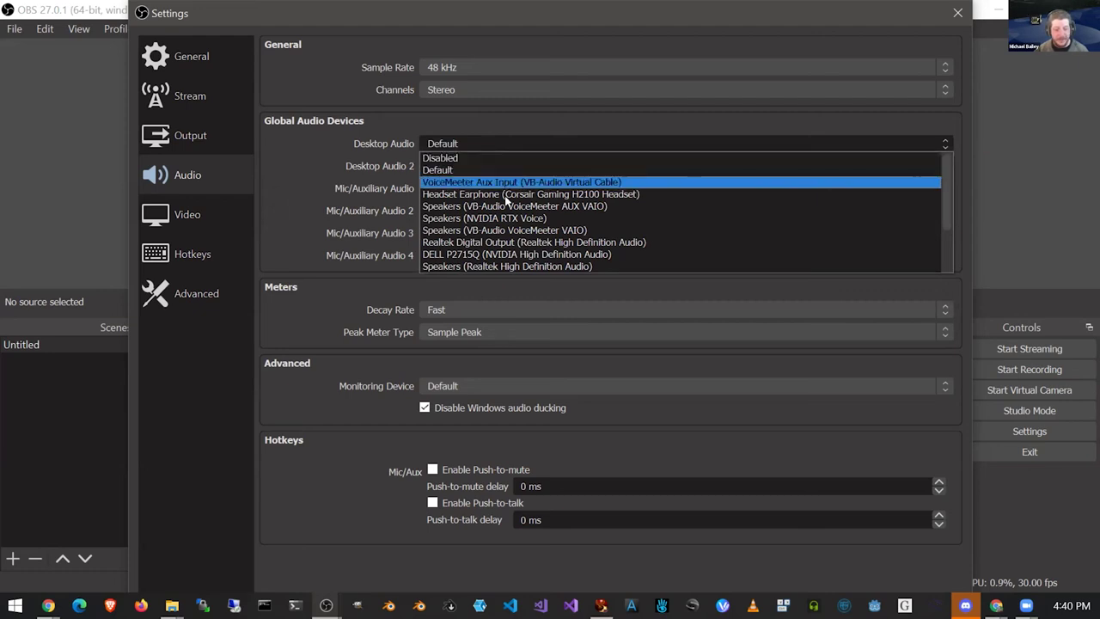
pyautogui.click(515, 266)
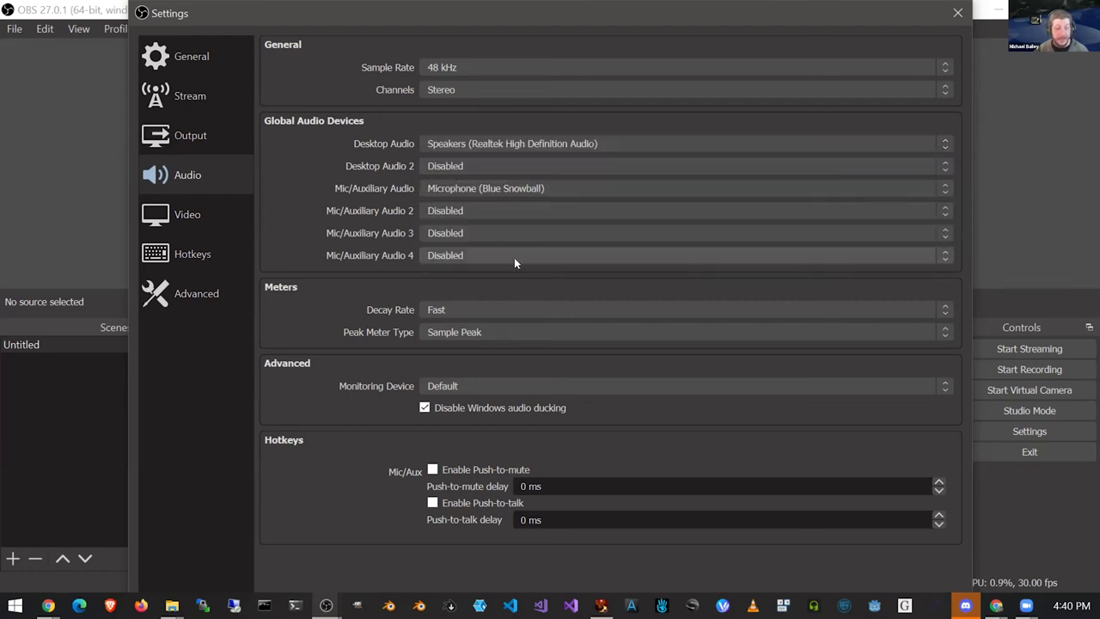
pyautogui.click(518, 150)
pyautogui.click(534, 194)
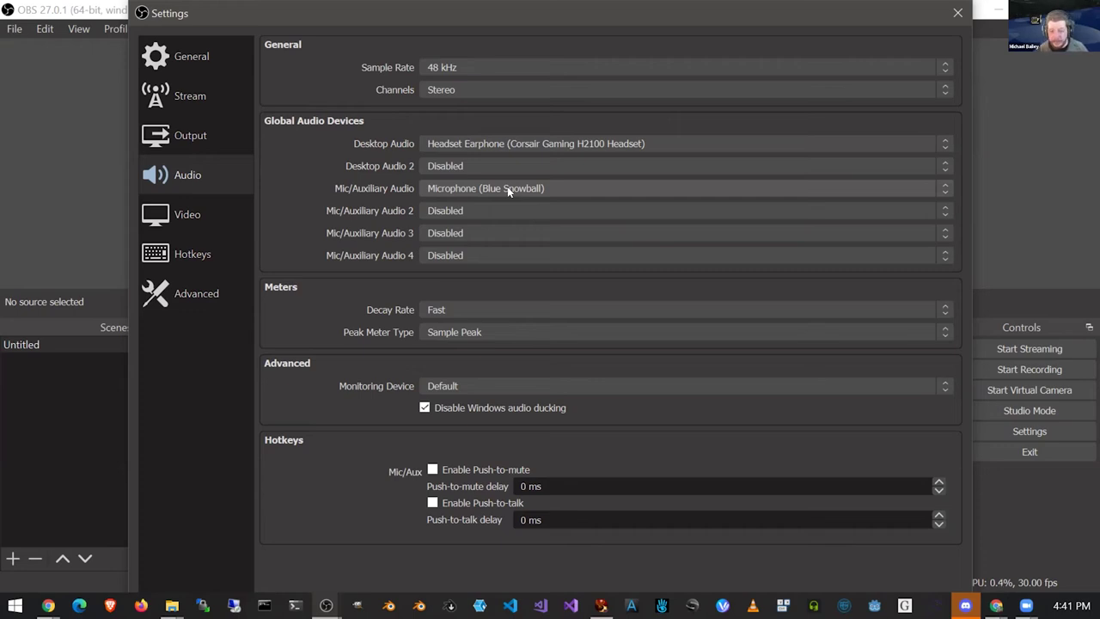
# - Try the Default device for Mic/Auxiliary Audio, and set it back to Microphone (Blue Snowball)
pyautogui.click(507, 187)
pyautogui.click(470, 213)
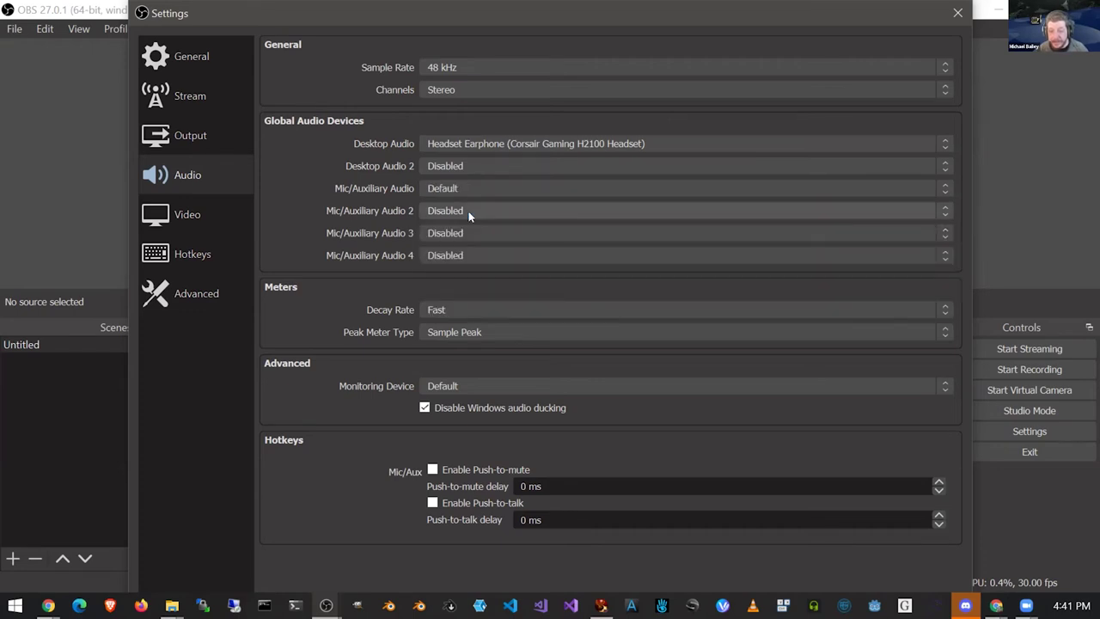
pyautogui.click(533, 188)
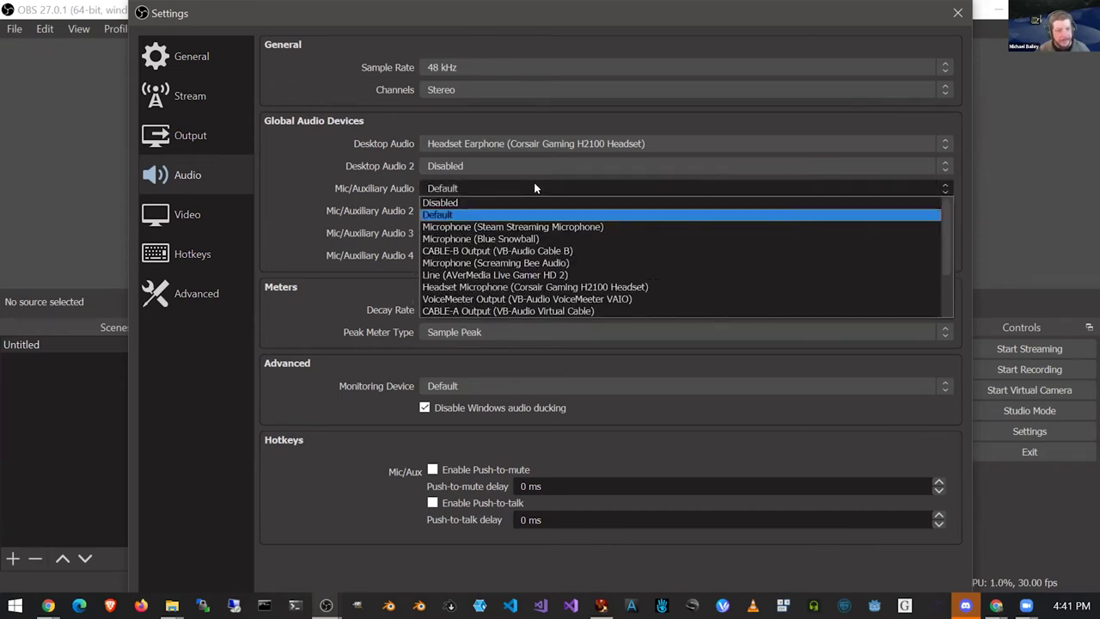
pyautogui.click(559, 237)
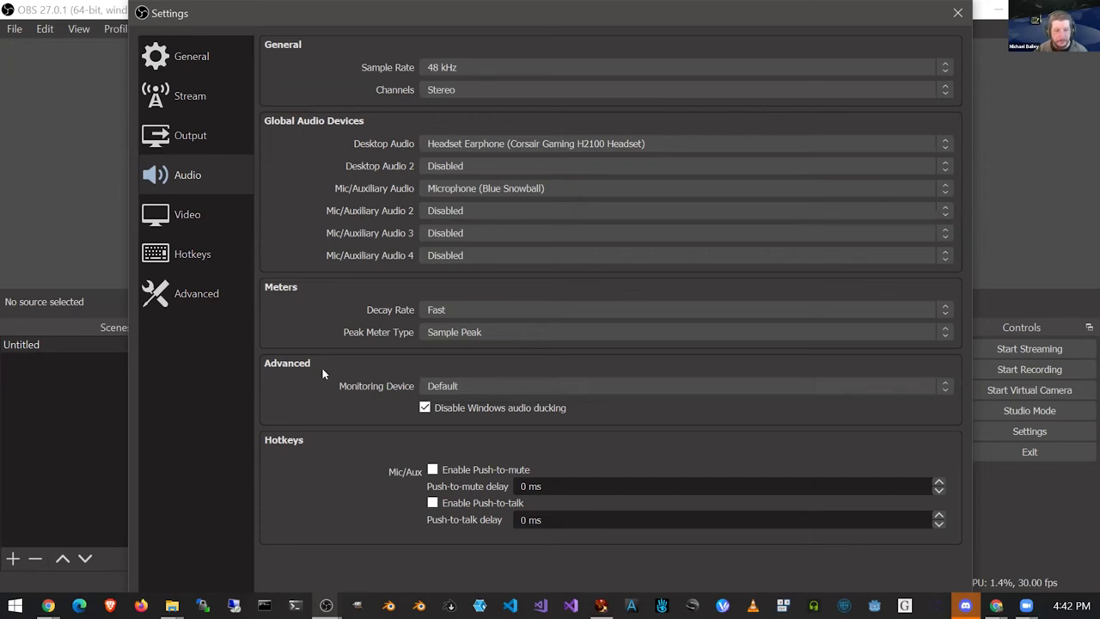
# - In the video settings, choose 1920x1080 as the base canvas resolution
pyautogui.click(196, 210)
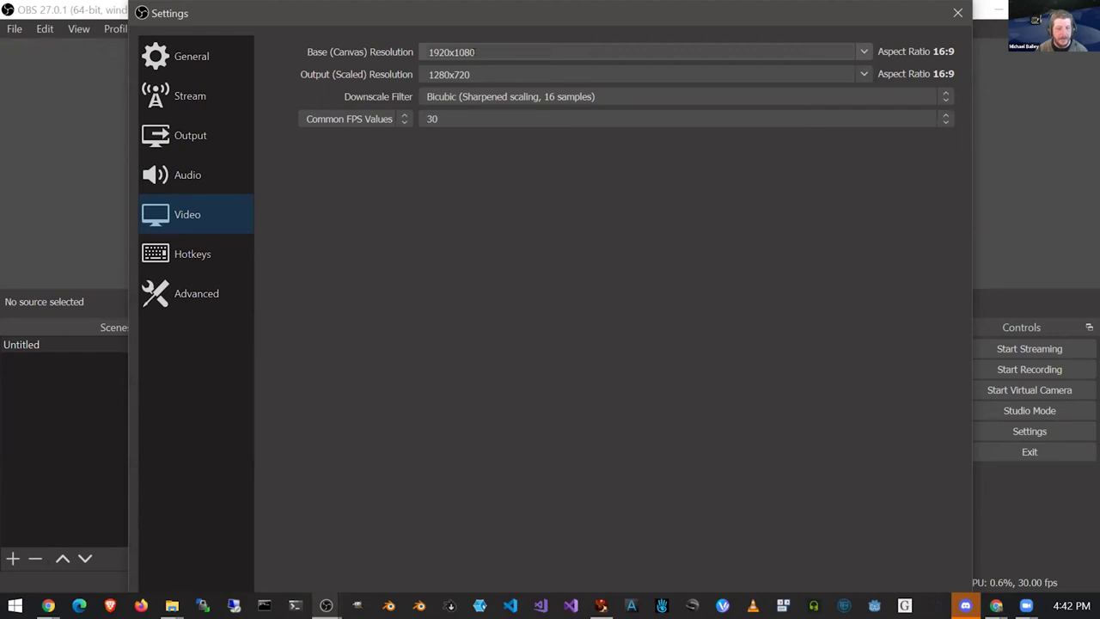
pyautogui.click(863, 50)
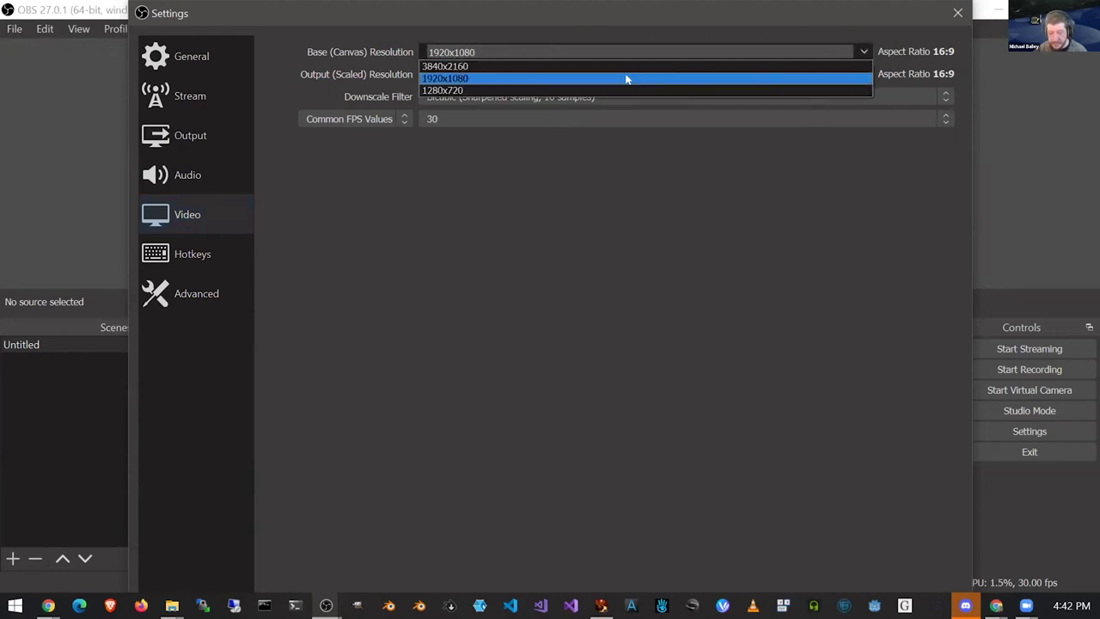
pyautogui.click(545, 77)
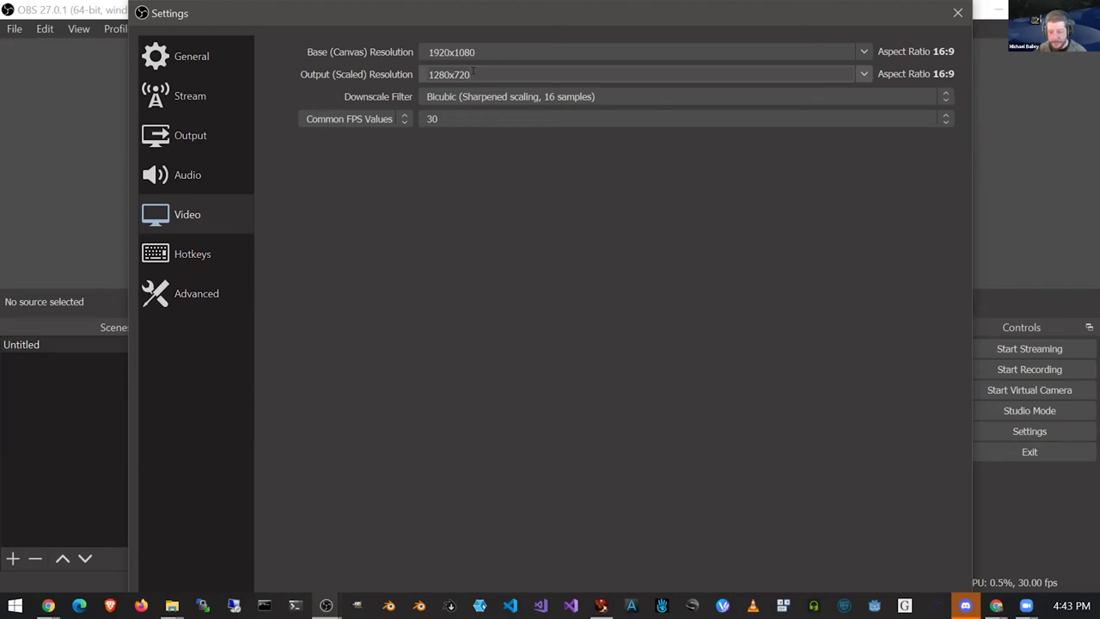
# - Try output scaled resolutions of 1920x1080 and 852x480
pyautogui.click(863, 73)
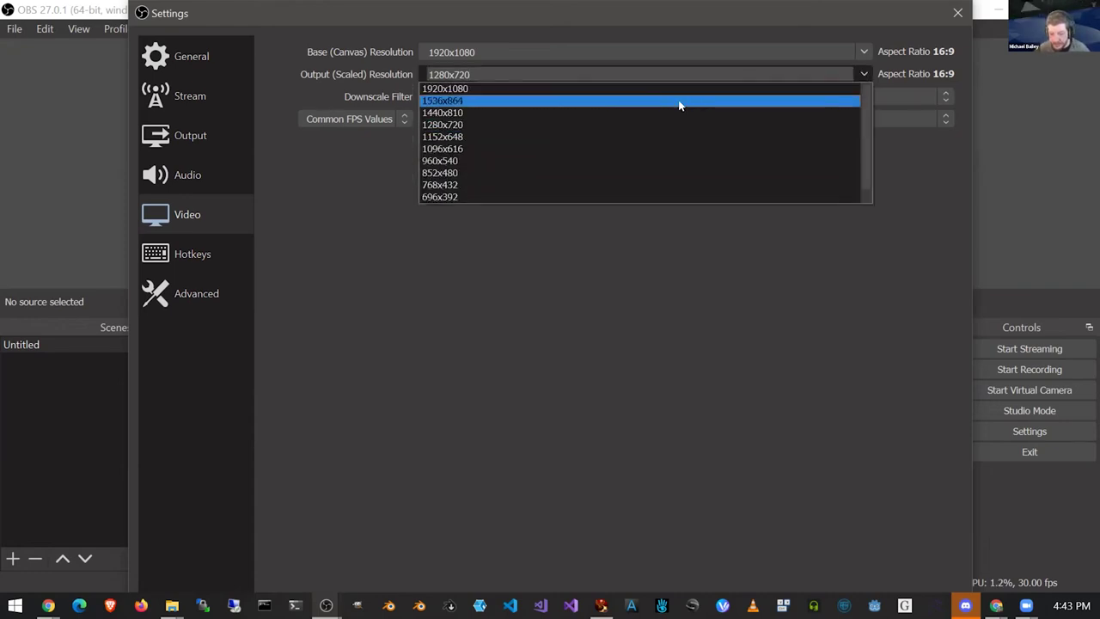
pyautogui.click(654, 91)
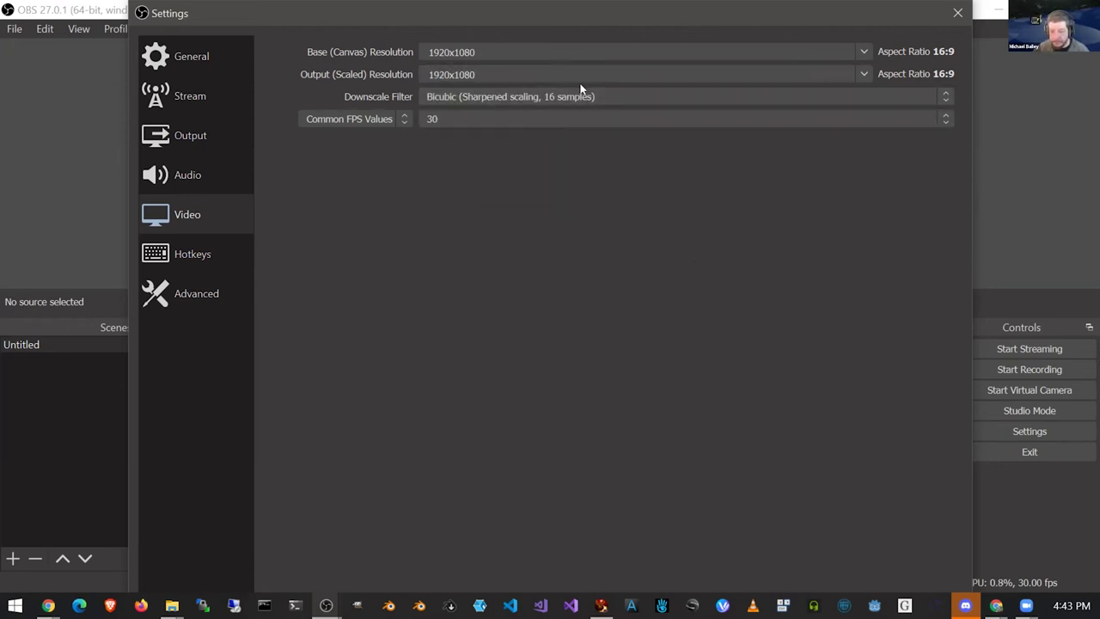
pyautogui.click(855, 71)
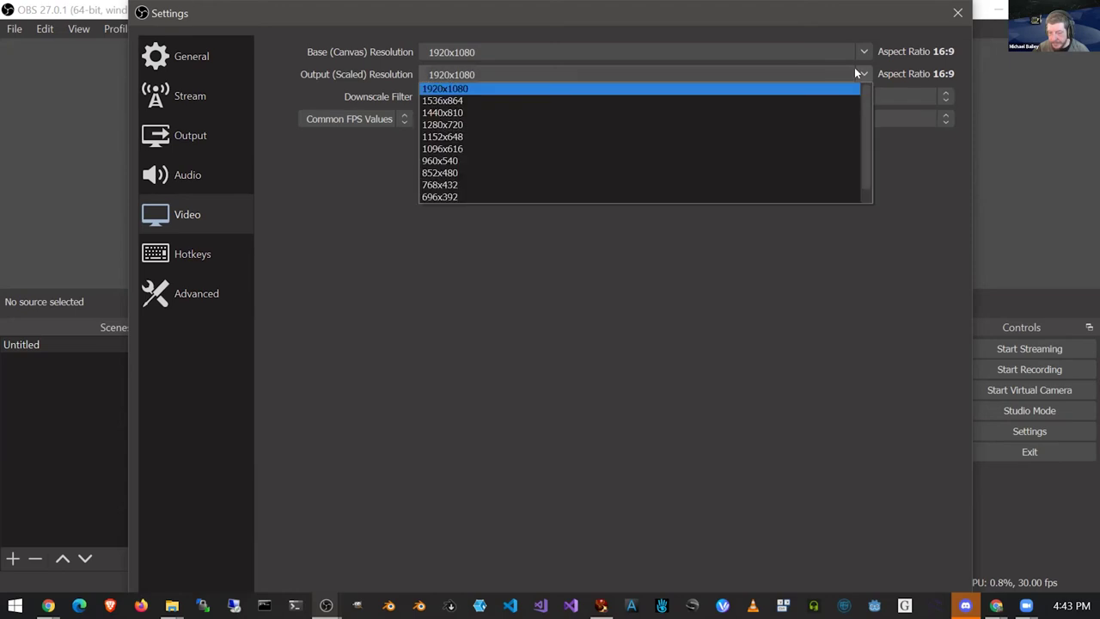
pyautogui.click(560, 172)
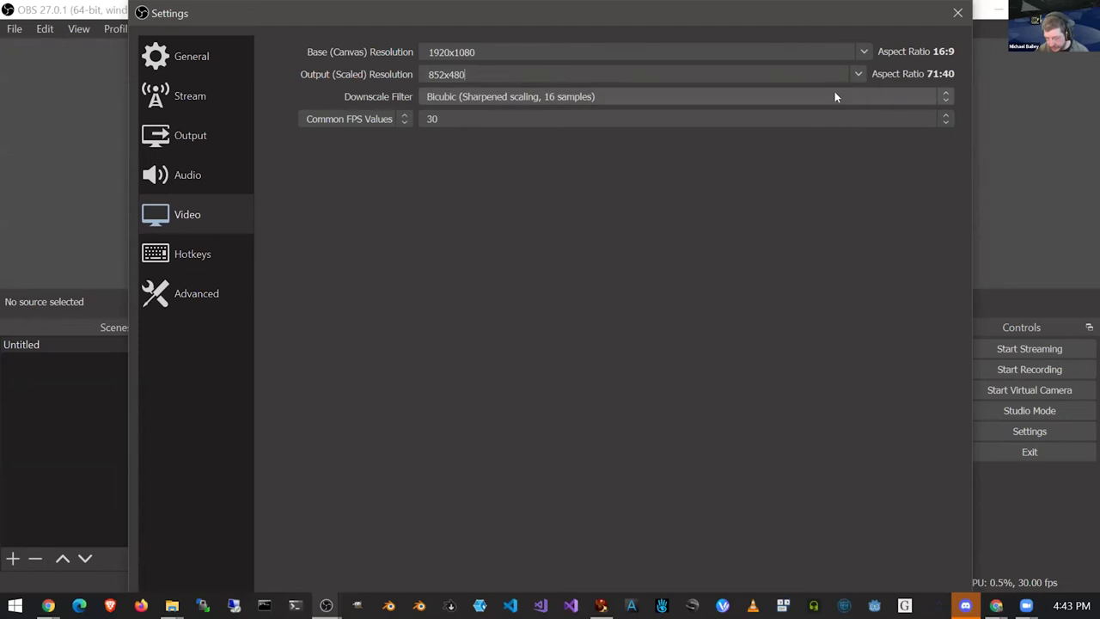
pyautogui.click(854, 72)
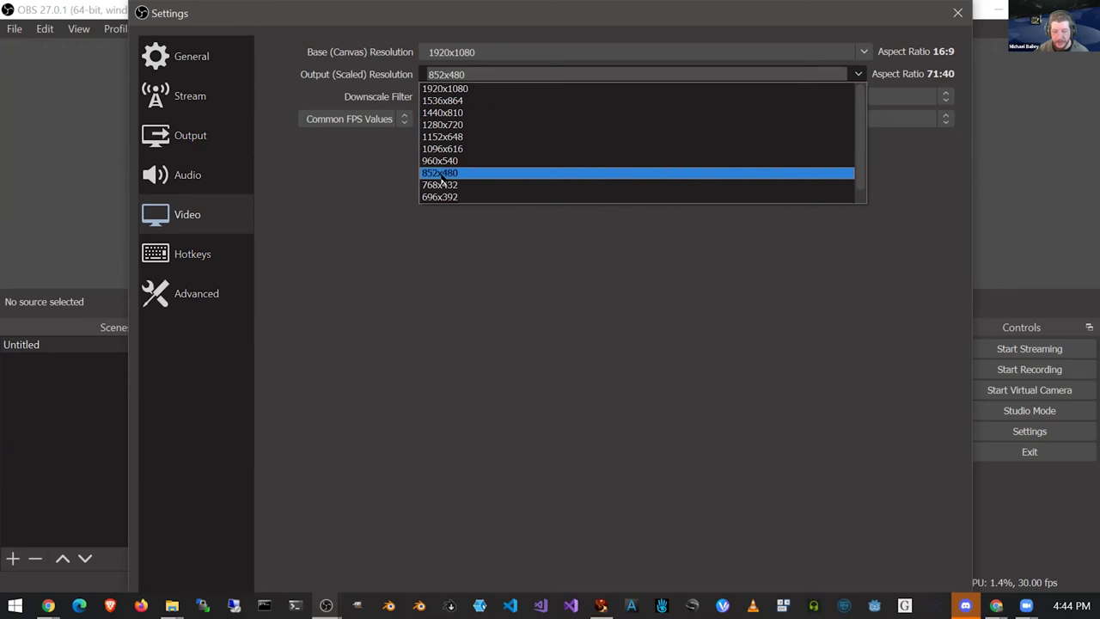
pyautogui.click(441, 177)
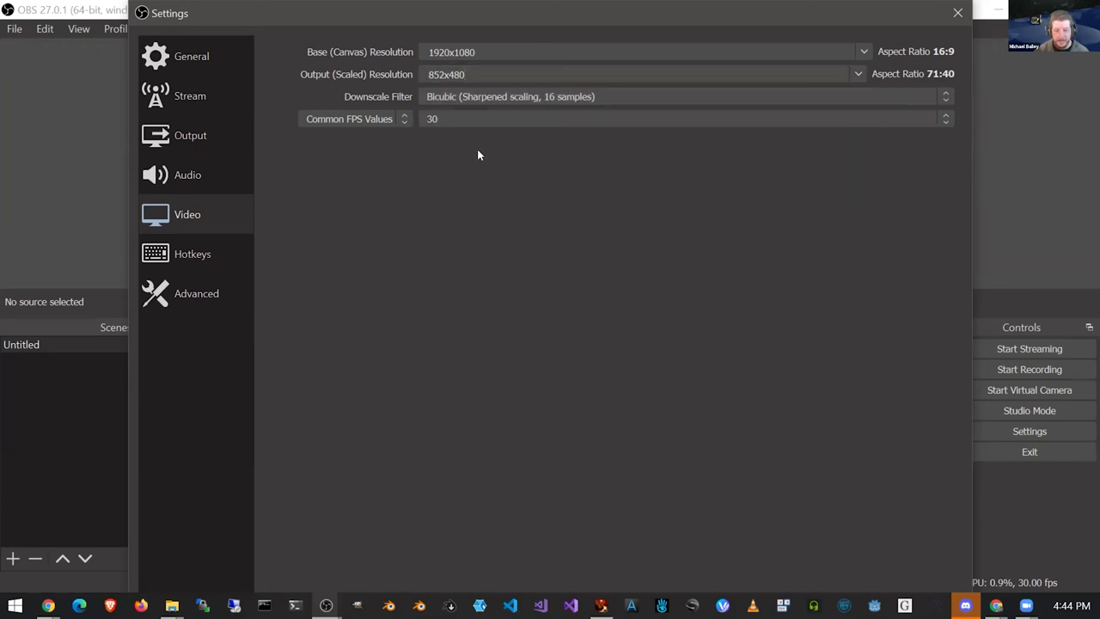
# - Set the output scaled resolution to 1280x720 and accept the settings
pyautogui.click(484, 74)
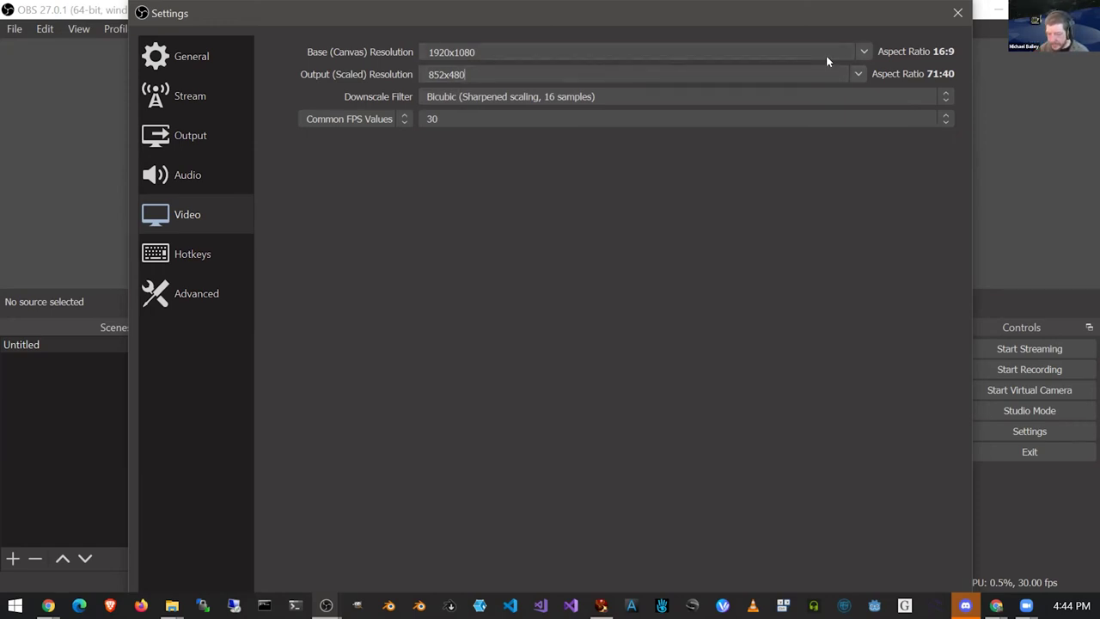
pyautogui.click(858, 74)
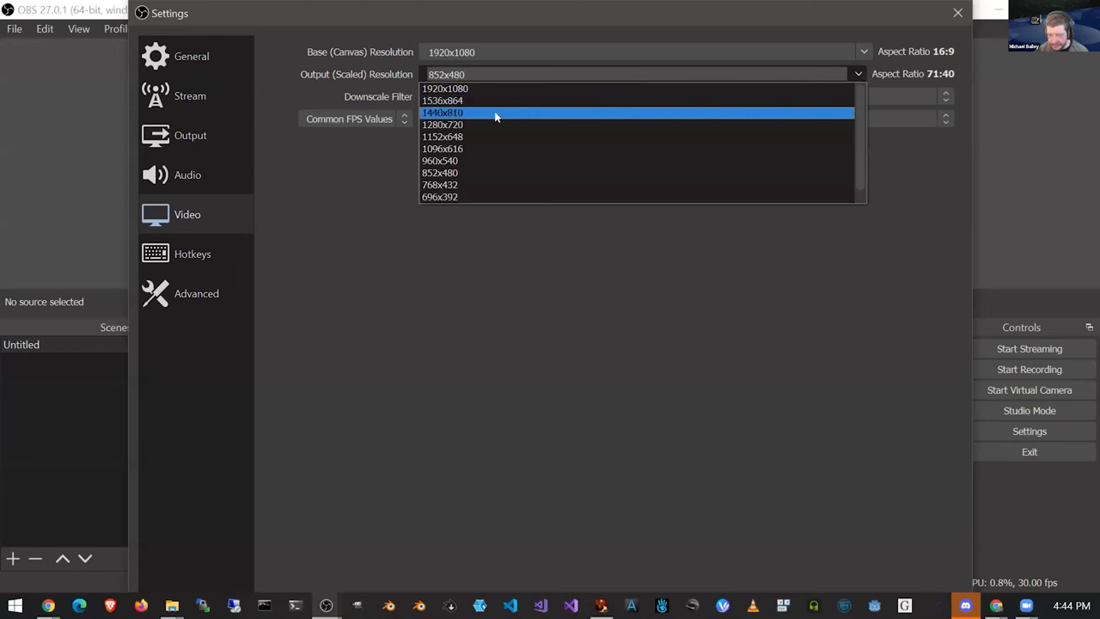
pyautogui.click(471, 124)
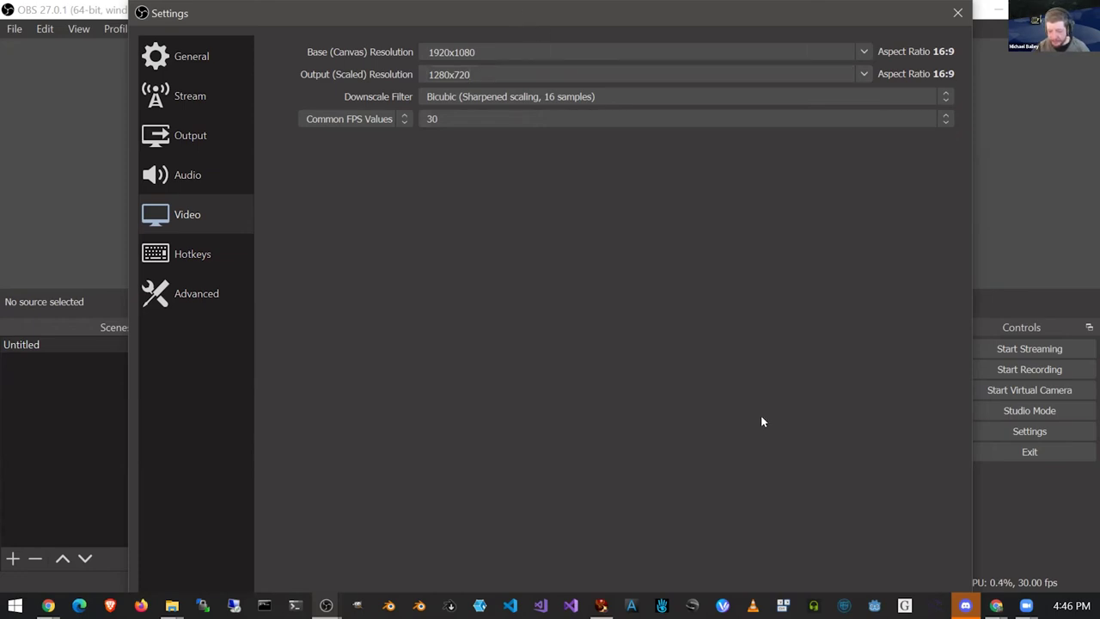
pyautogui.click(797, 539)
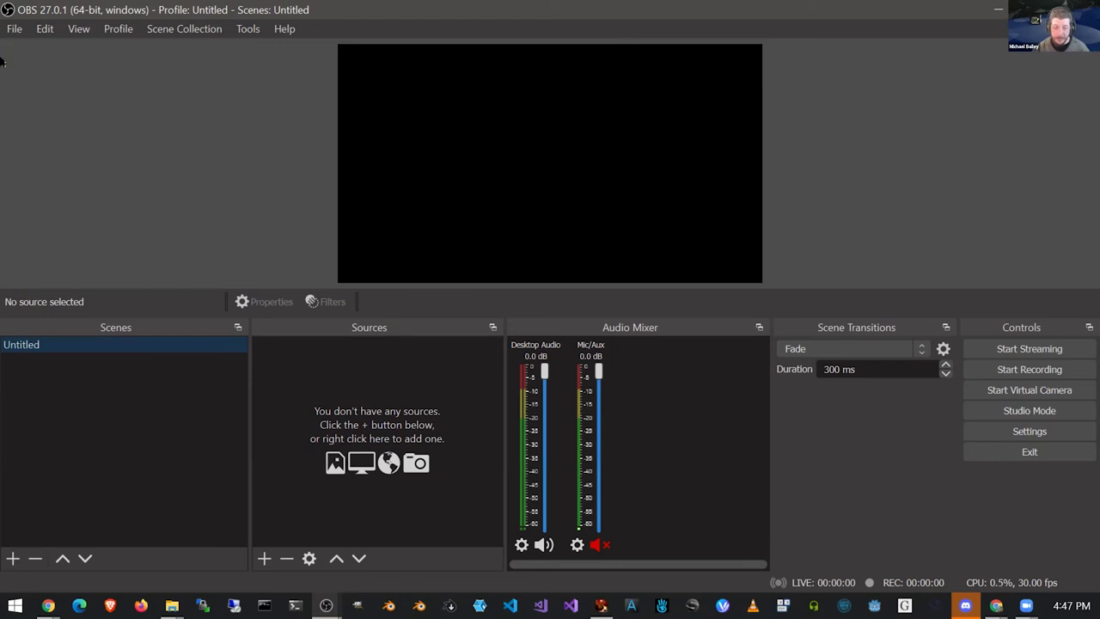
# - Rename the Untitled scene as "Scene one"
pyautogui.rightClick(64, 345)
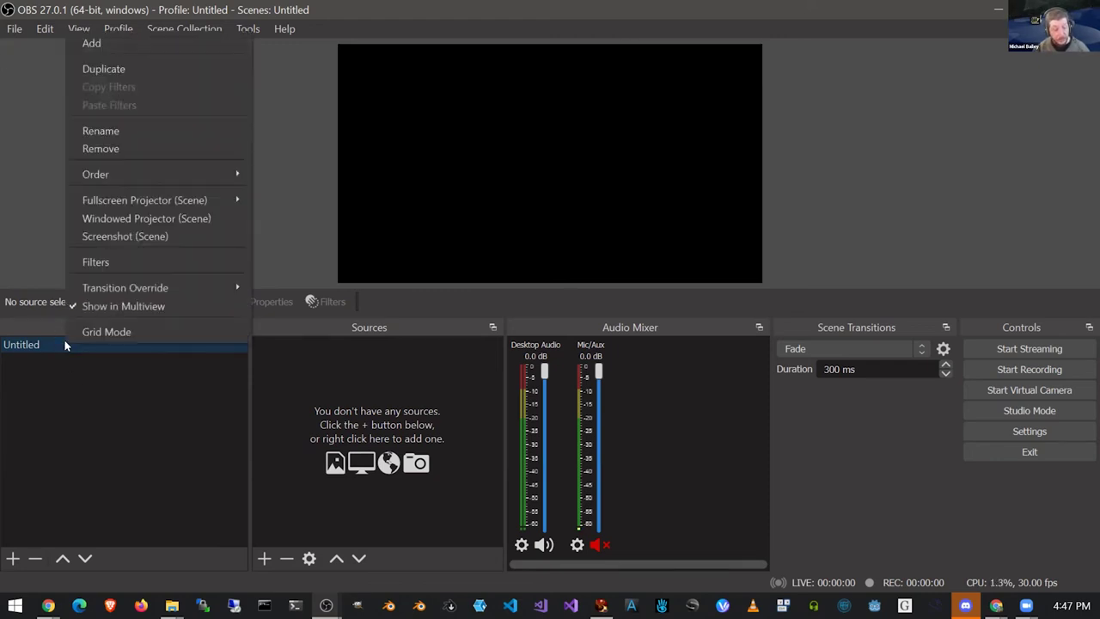
pyautogui.click(123, 135)
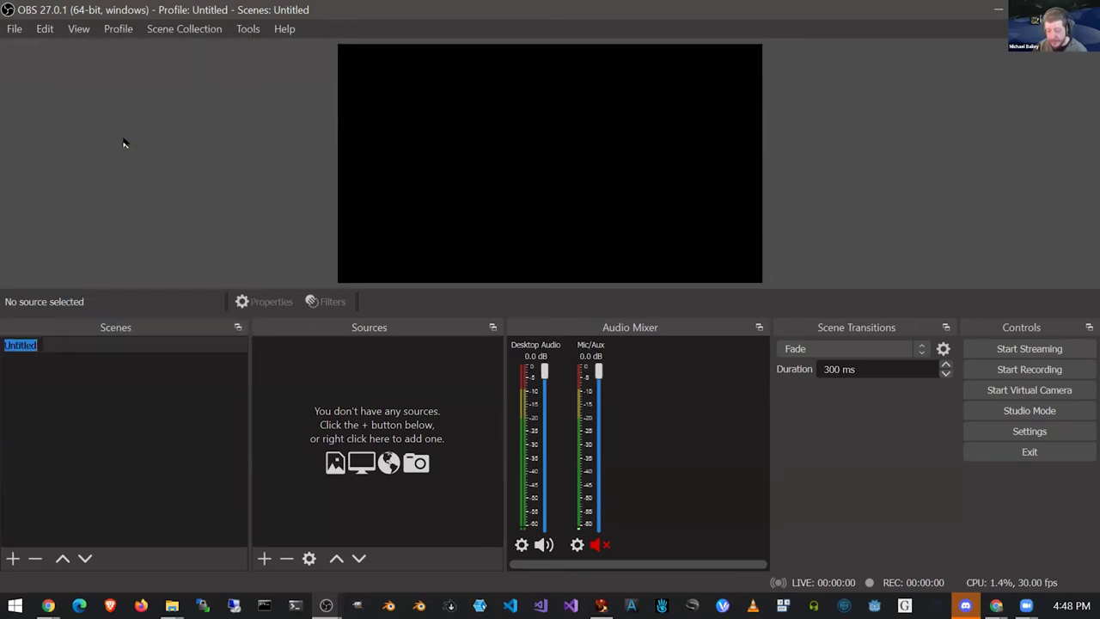
pyautogui.write('Scene one')
pyautogui.press('Return')
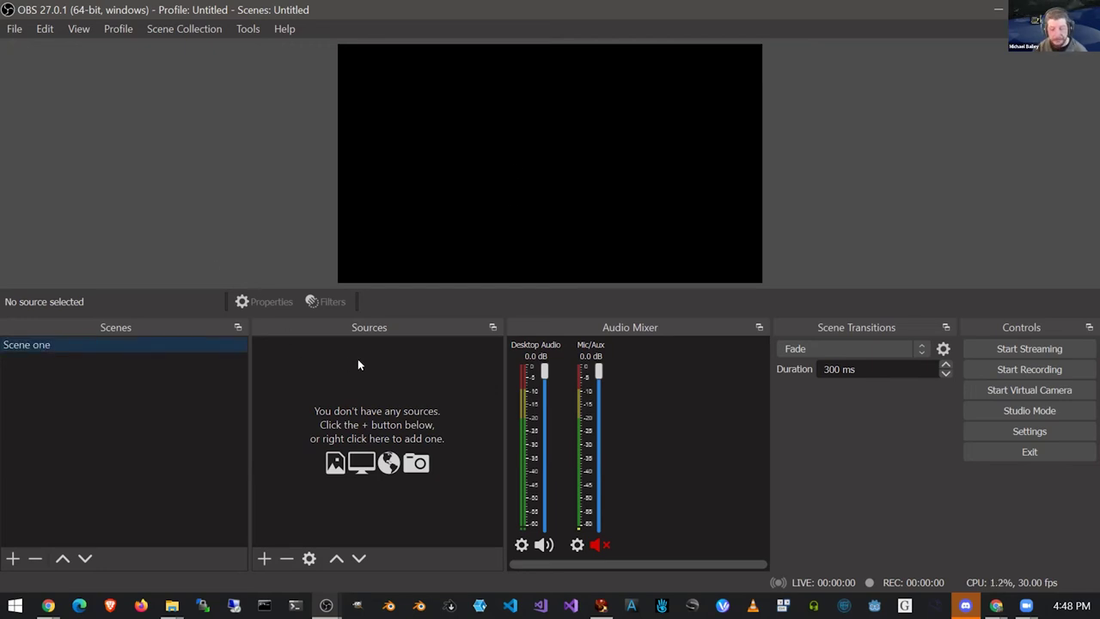
# - Add a new Text (GDI+) source named "Text" to Scene one
pyautogui.click(265, 558)
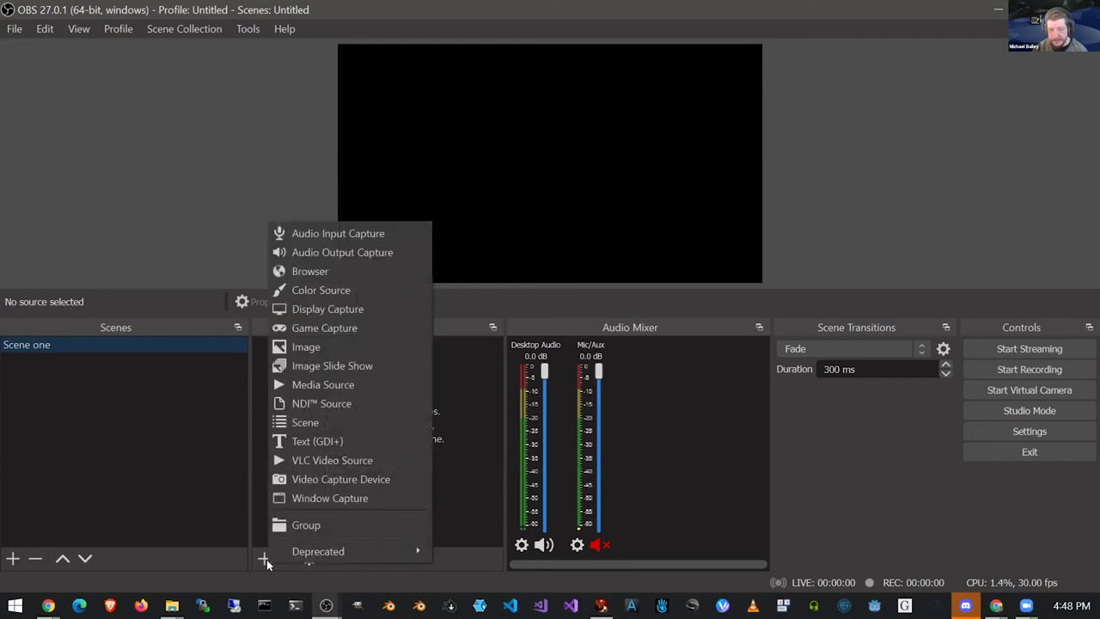
pyautogui.click(323, 442)
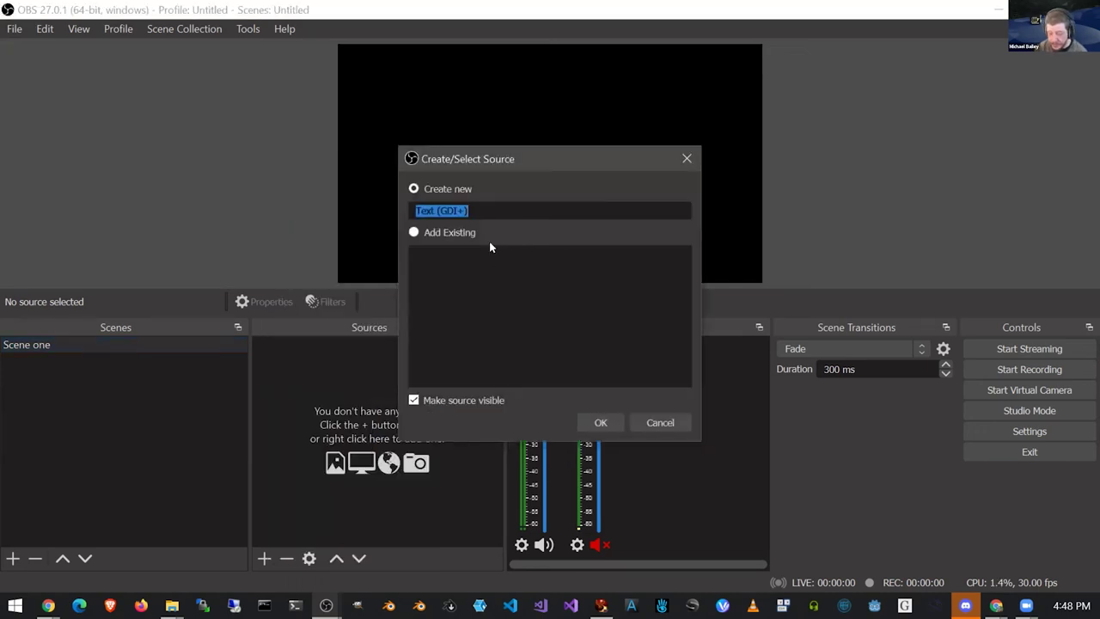
pyautogui.write('Text')
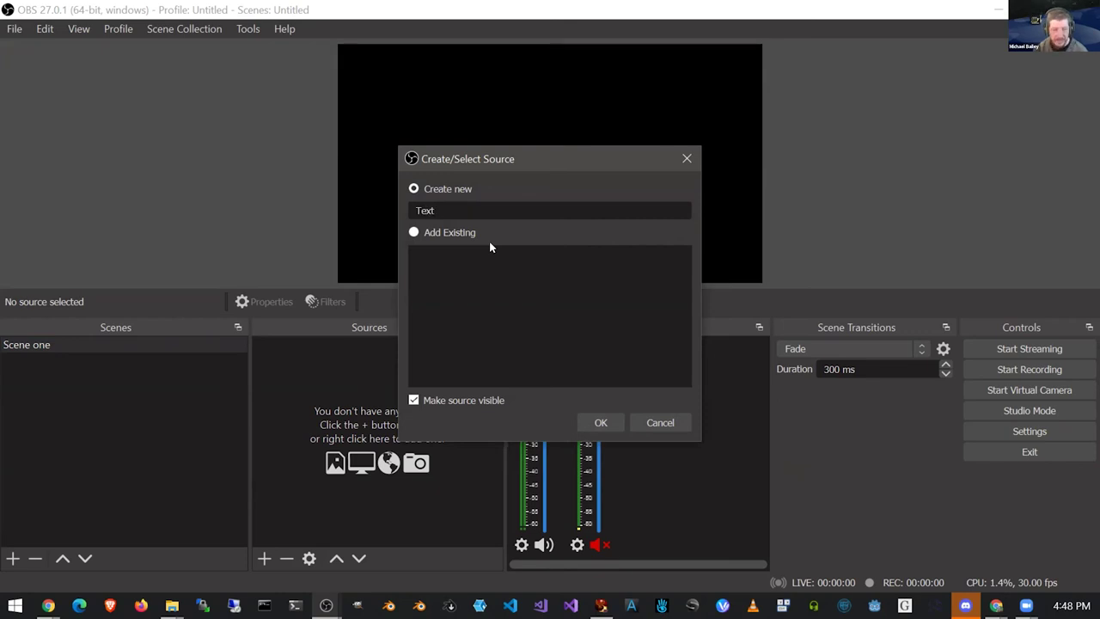
pyautogui.click(602, 421)
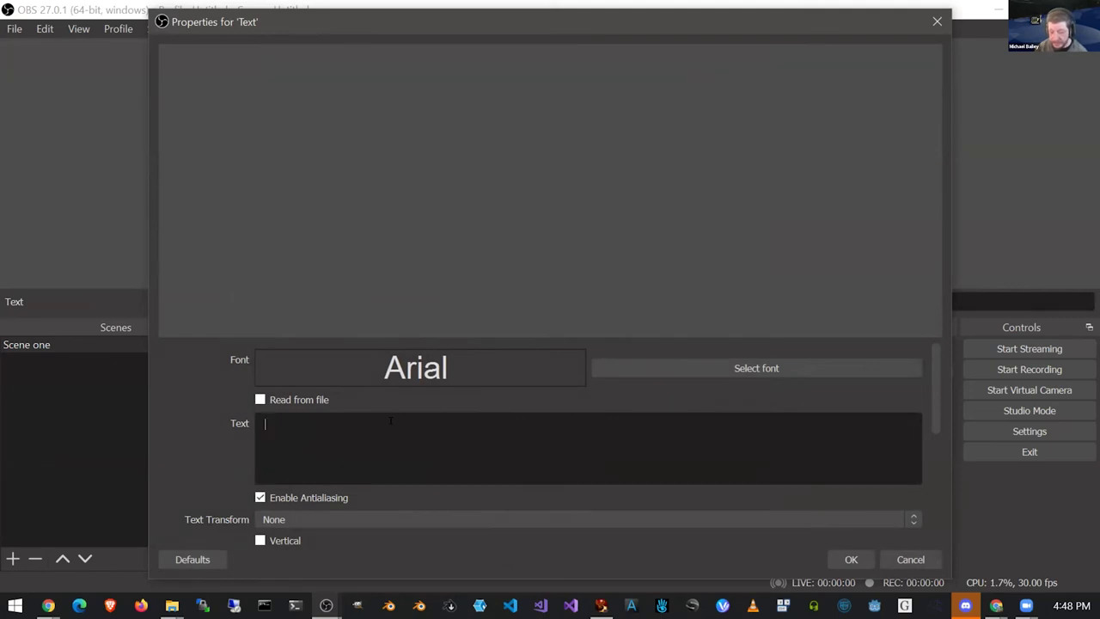
# - Enter "Hello World!" as the Text source's content and accept its properties
pyautogui.write('Hello Wo')
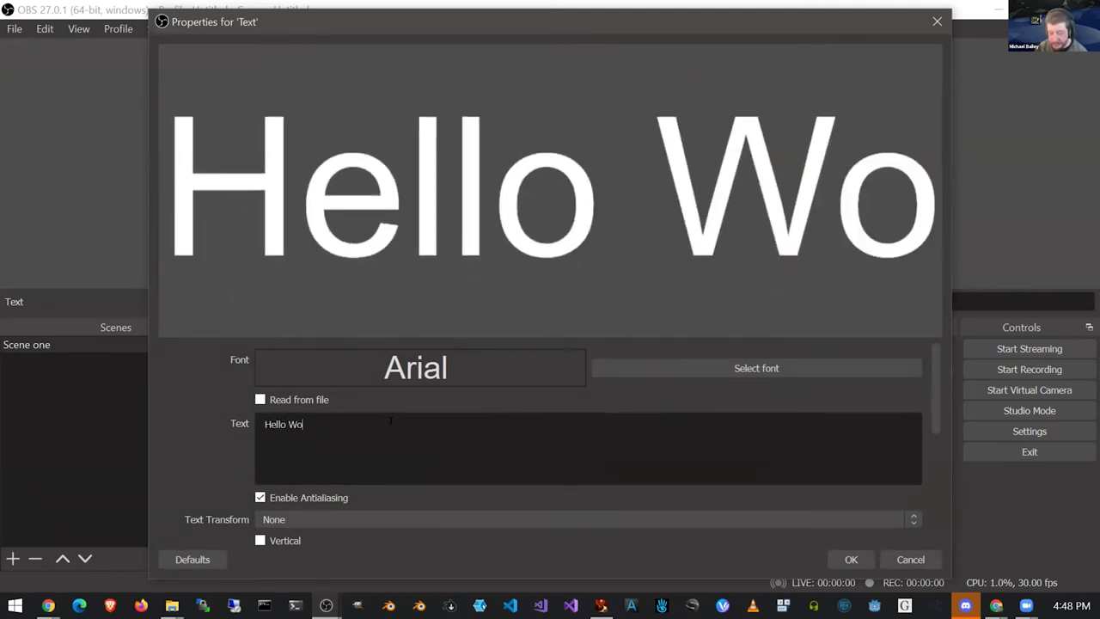
pyautogui.write('rld!')
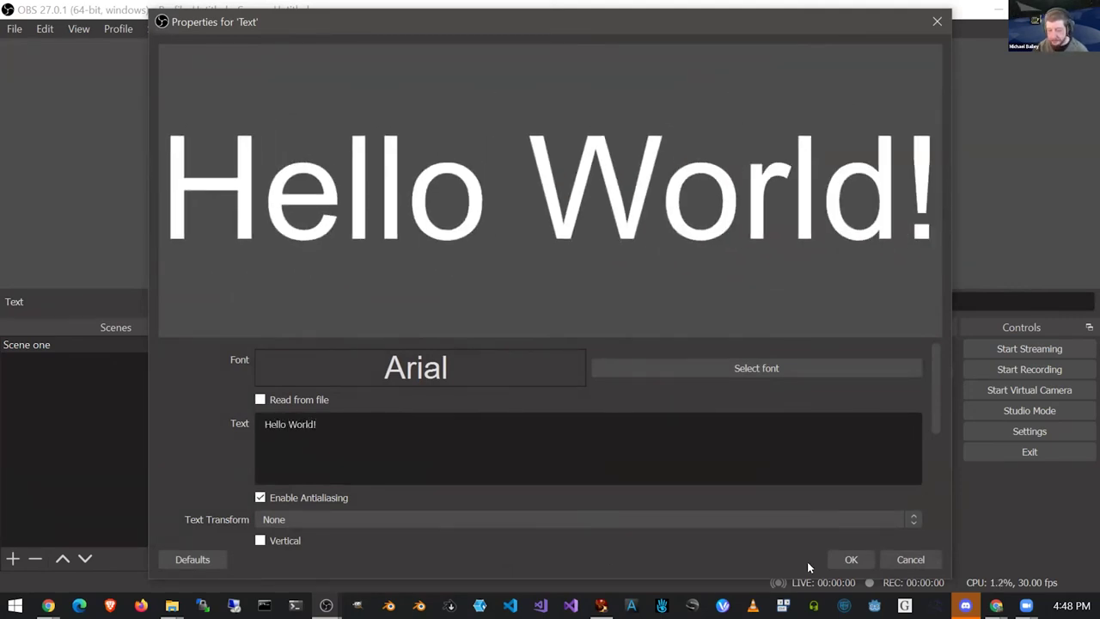
pyautogui.click(847, 559)
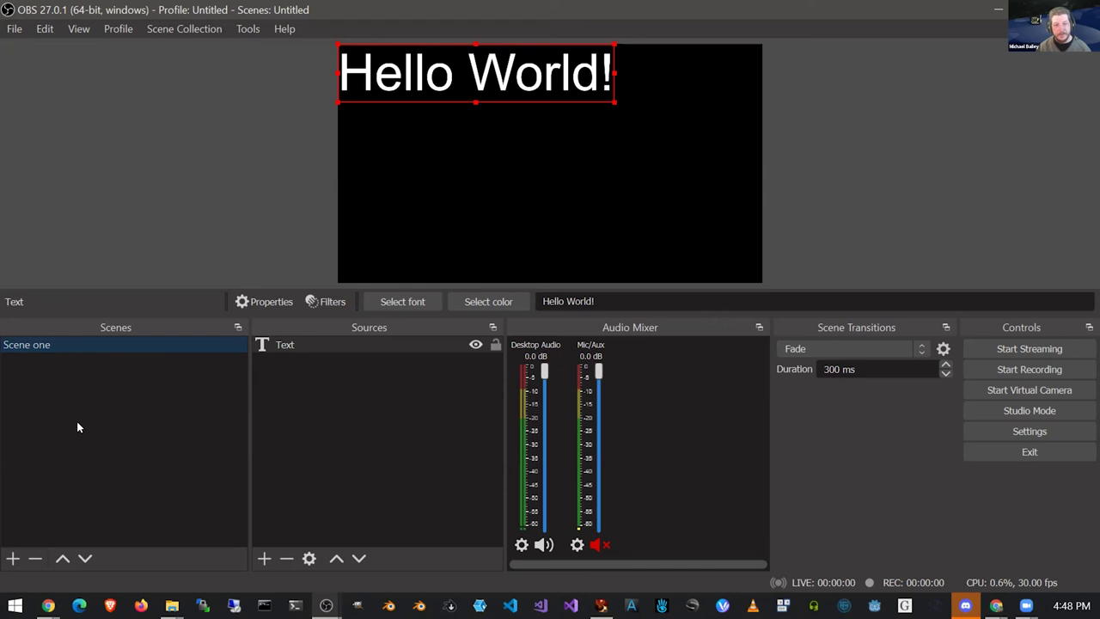
# - Add a new scene named "Scene two"
pyautogui.click(14, 558)
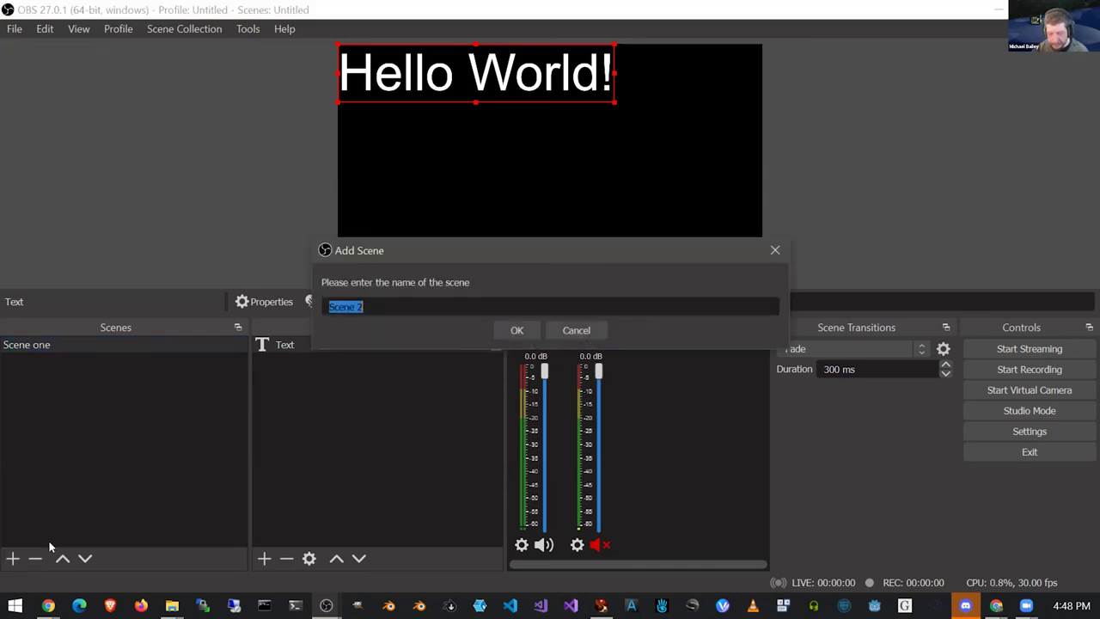
pyautogui.write('Scebe two')
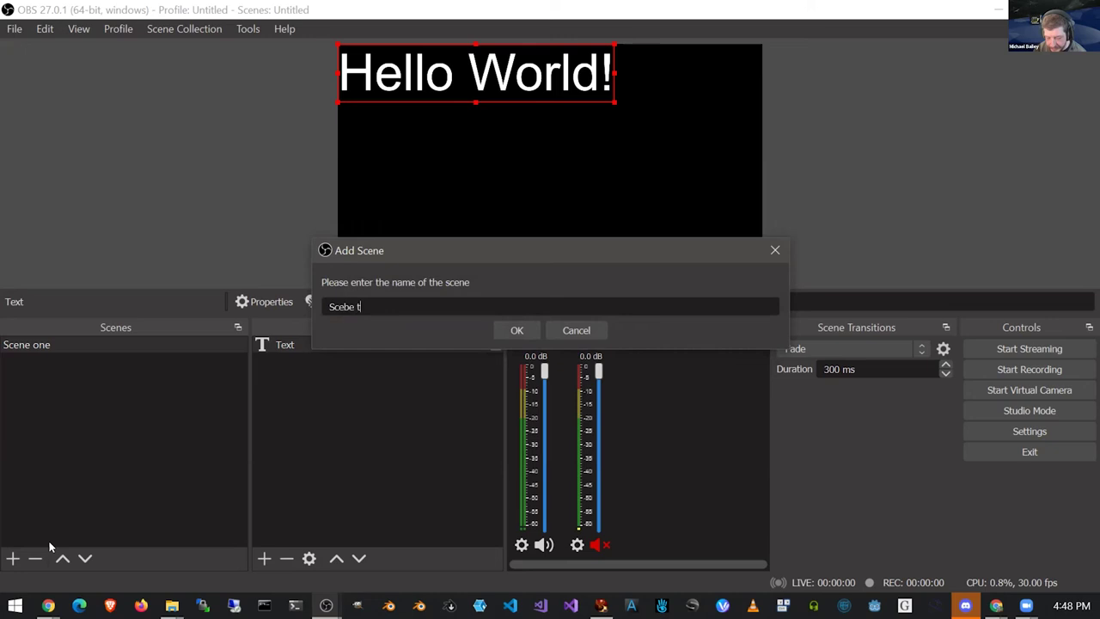
pyautogui.press('BackSpace')
pyautogui.press('BackSpace')
pyautogui.press('BackSpace')
pyautogui.press('BackSpace')
pyautogui.press('BackSpace')
pyautogui.press('BackSpace')
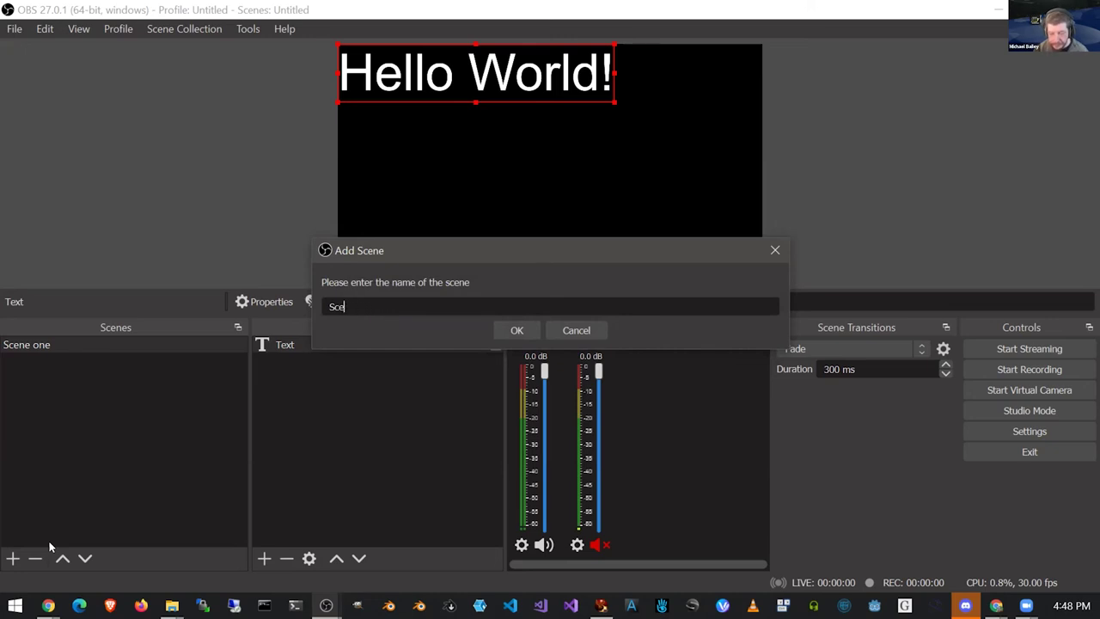
pyautogui.write('ne two')
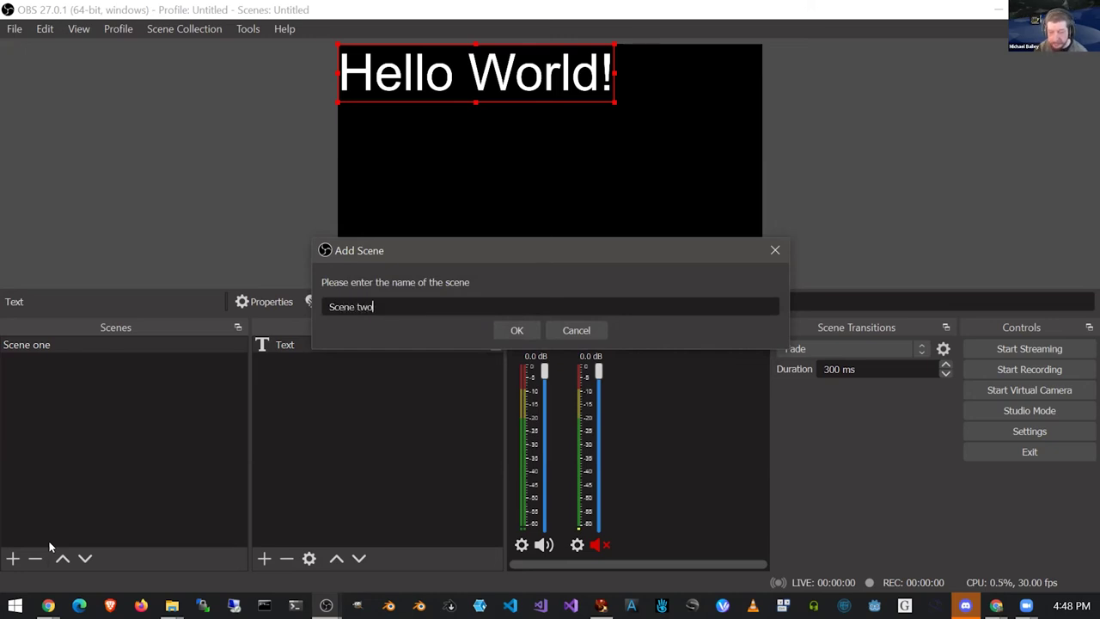
pyautogui.press('Return')
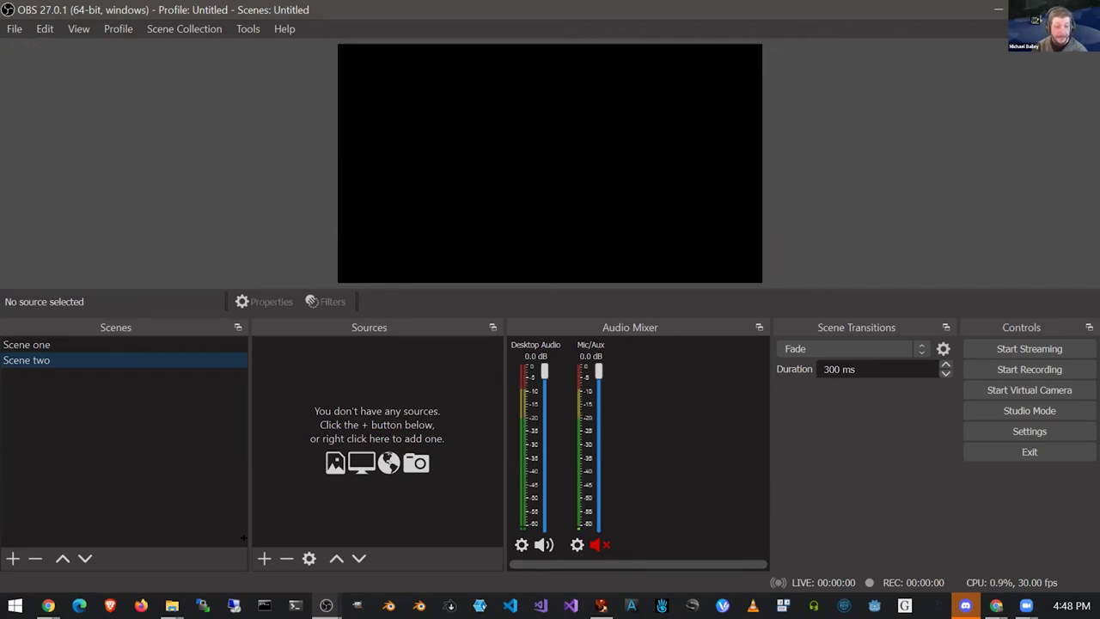
# - Add a new Image source to Scene two using chrome_mqKTn72vZw.png from the Broadcast OSCC21 folder
pyautogui.click(85, 345)
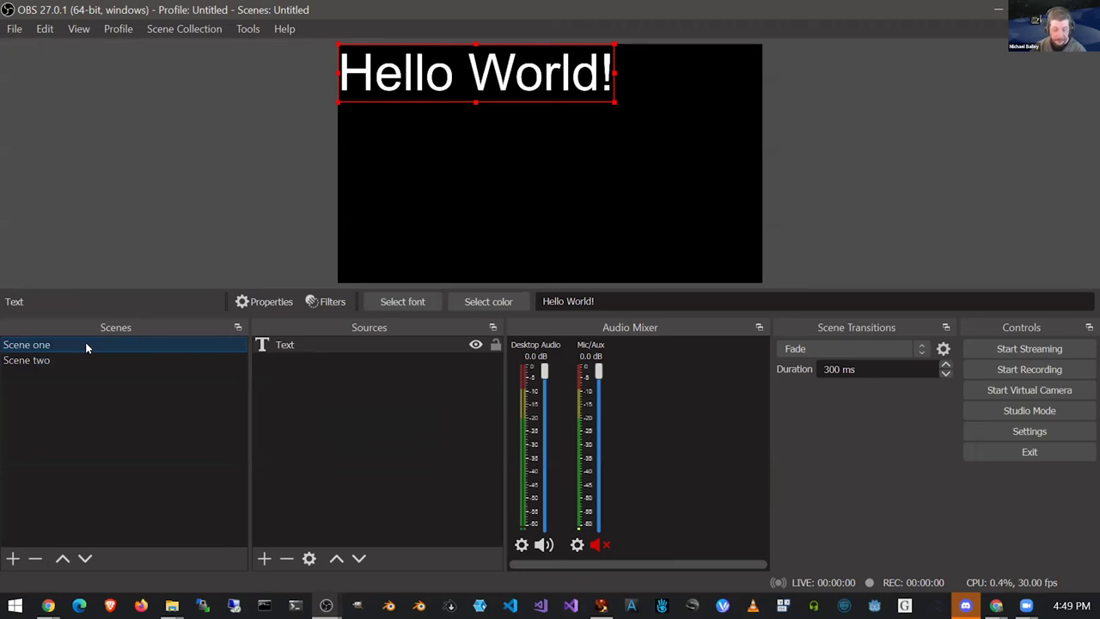
pyautogui.click(75, 356)
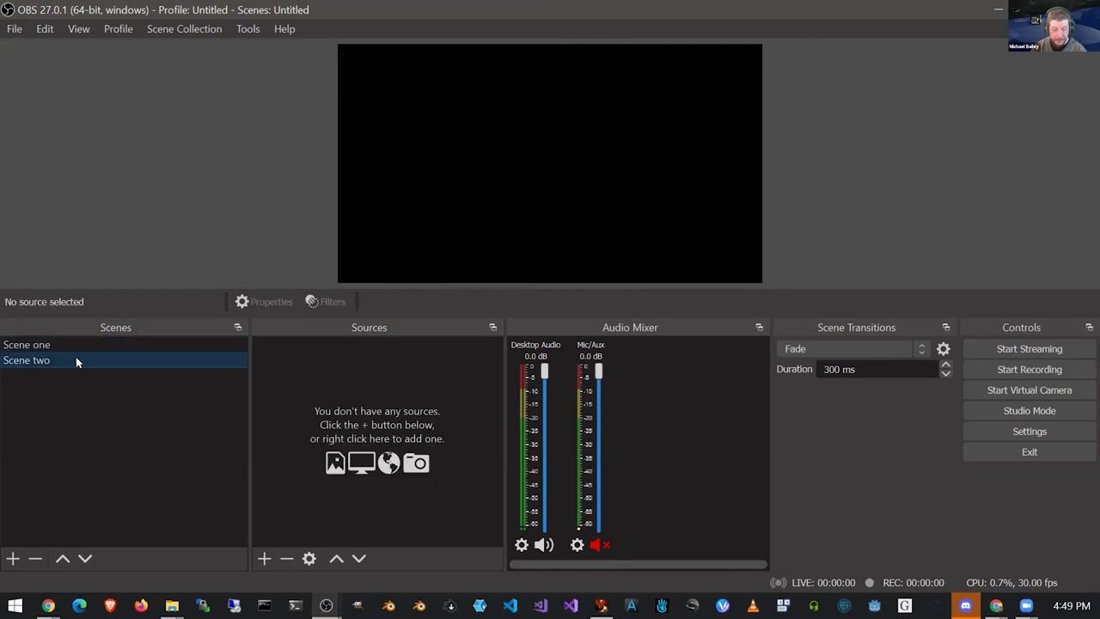
pyautogui.click(75, 339)
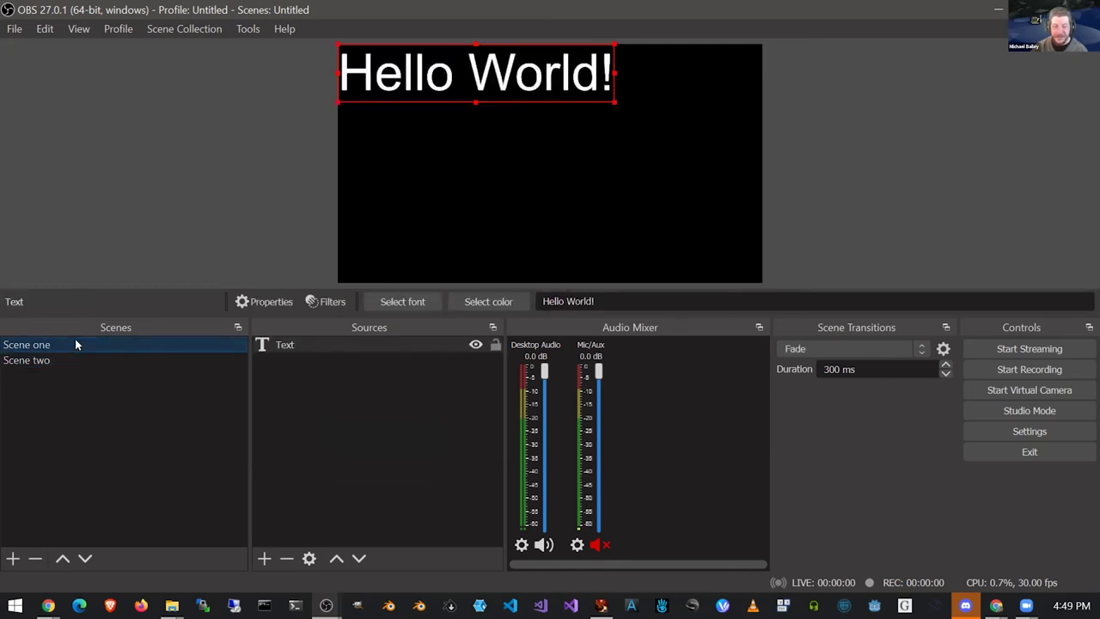
pyautogui.click(72, 361)
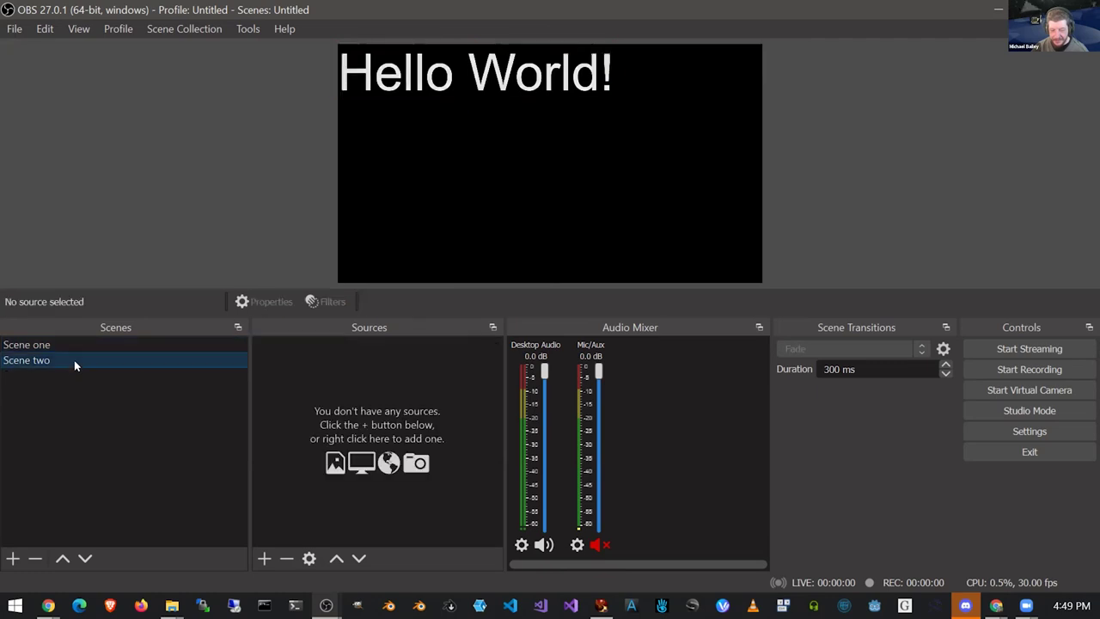
pyautogui.click(262, 559)
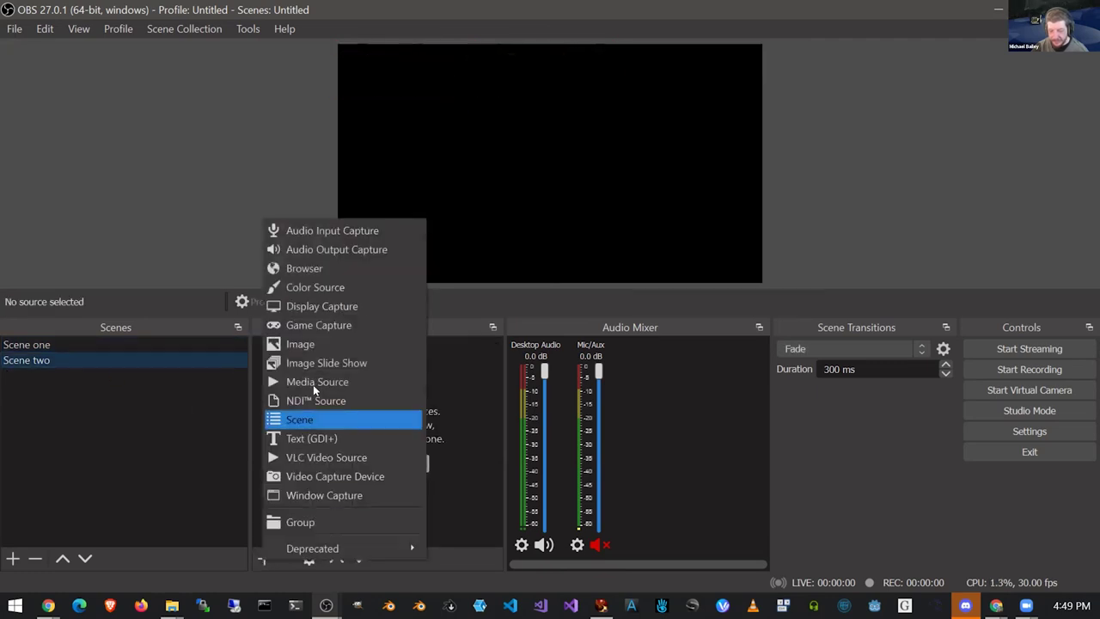
pyautogui.click(313, 346)
pyautogui.click(601, 422)
pyautogui.click(899, 433)
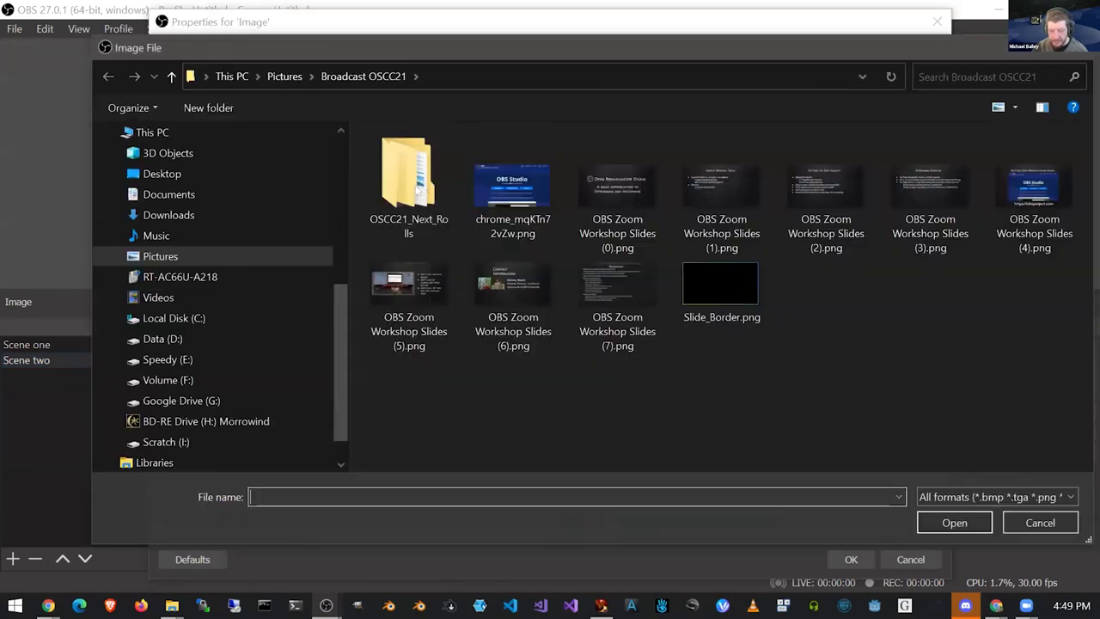
pyautogui.doubleClick(483, 182)
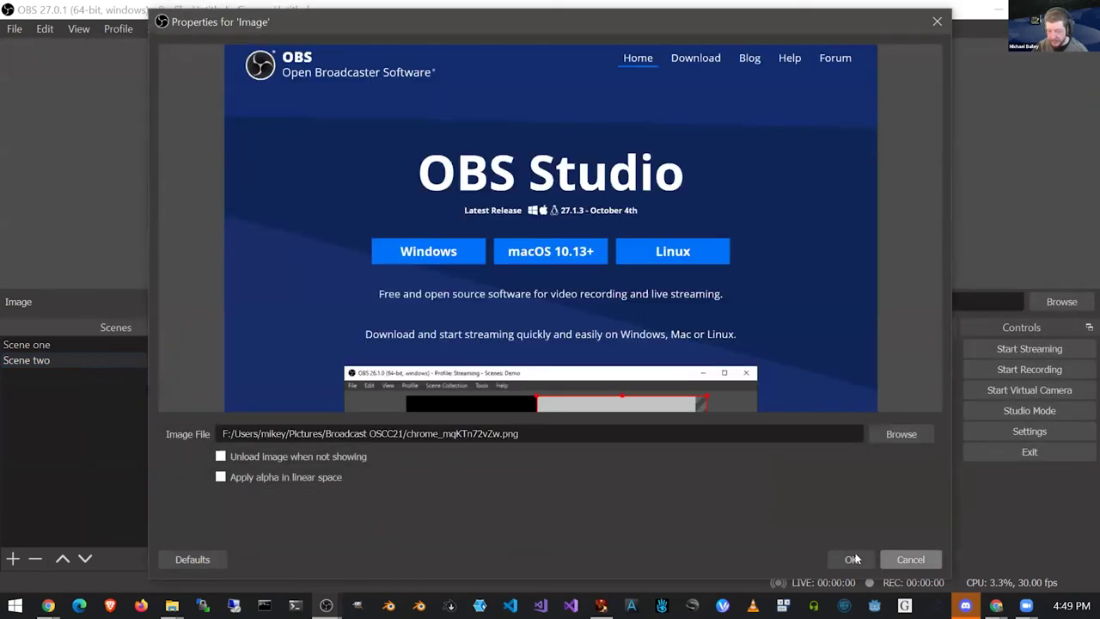
pyautogui.click(853, 560)
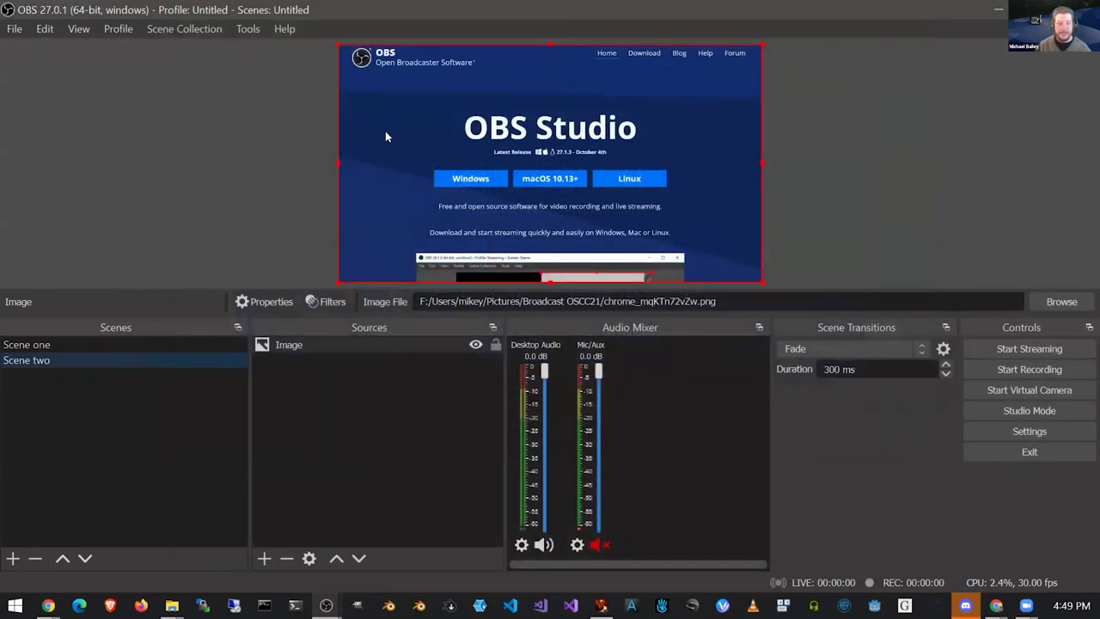
# - Add a new VLC Video Source to Scene one with OSCC21_Source_Video.mp4 in its playlist
pyautogui.click(93, 345)
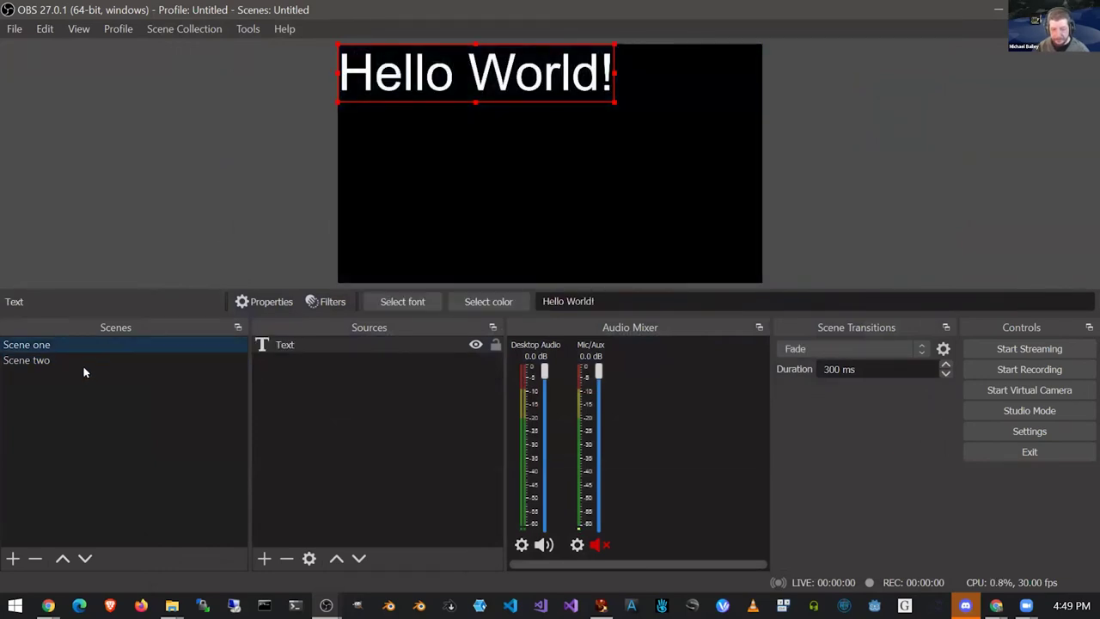
pyautogui.click(81, 362)
pyautogui.click(83, 348)
pyautogui.click(264, 560)
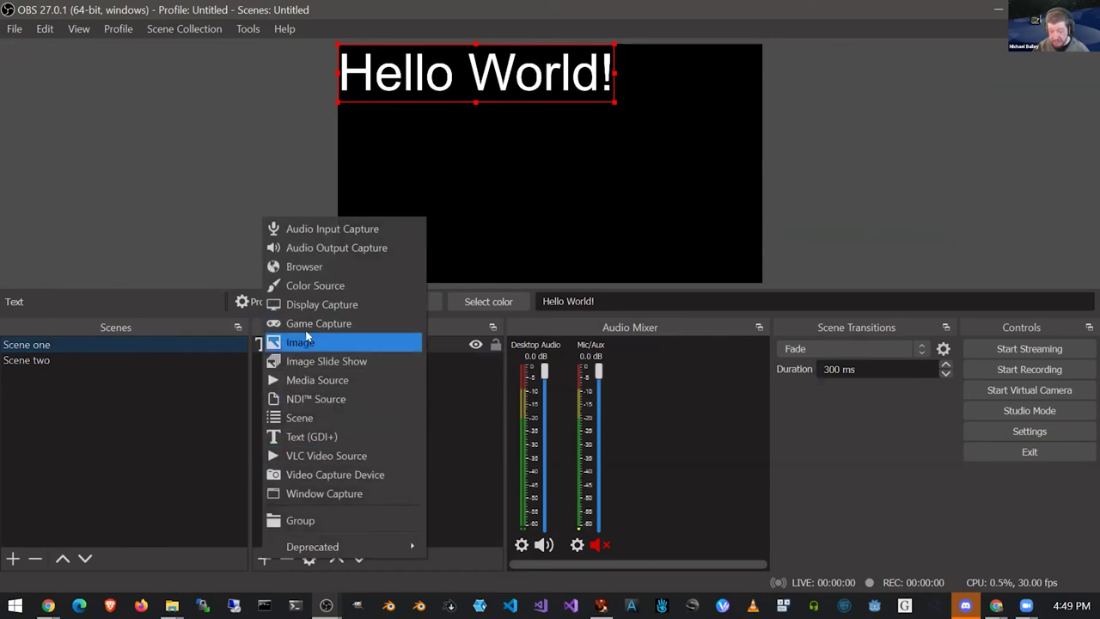
pyautogui.click(302, 454)
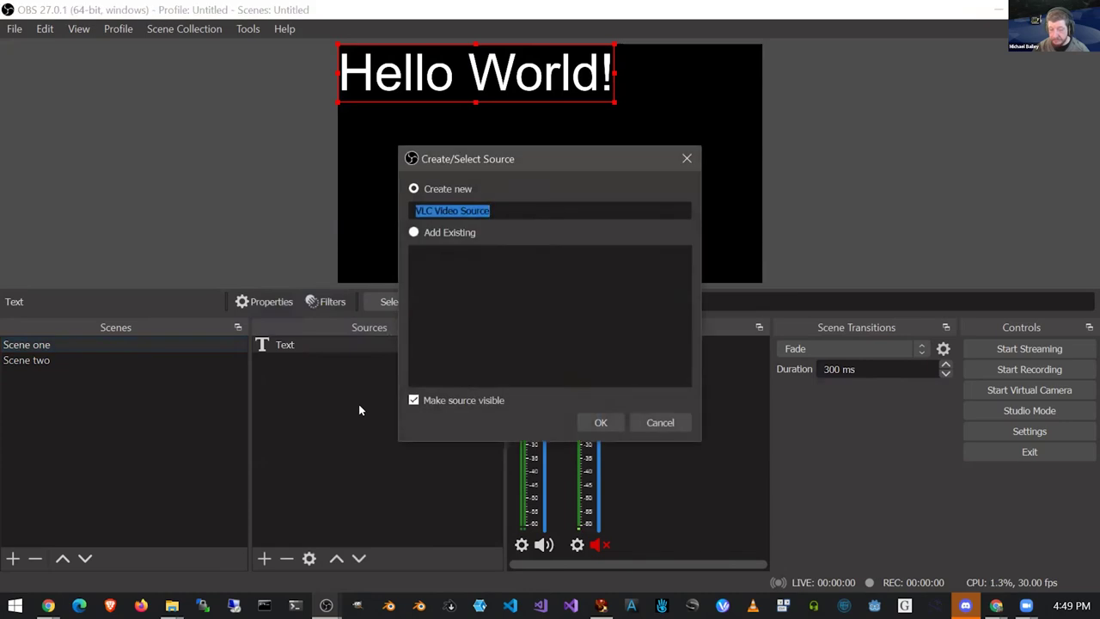
pyautogui.click(600, 422)
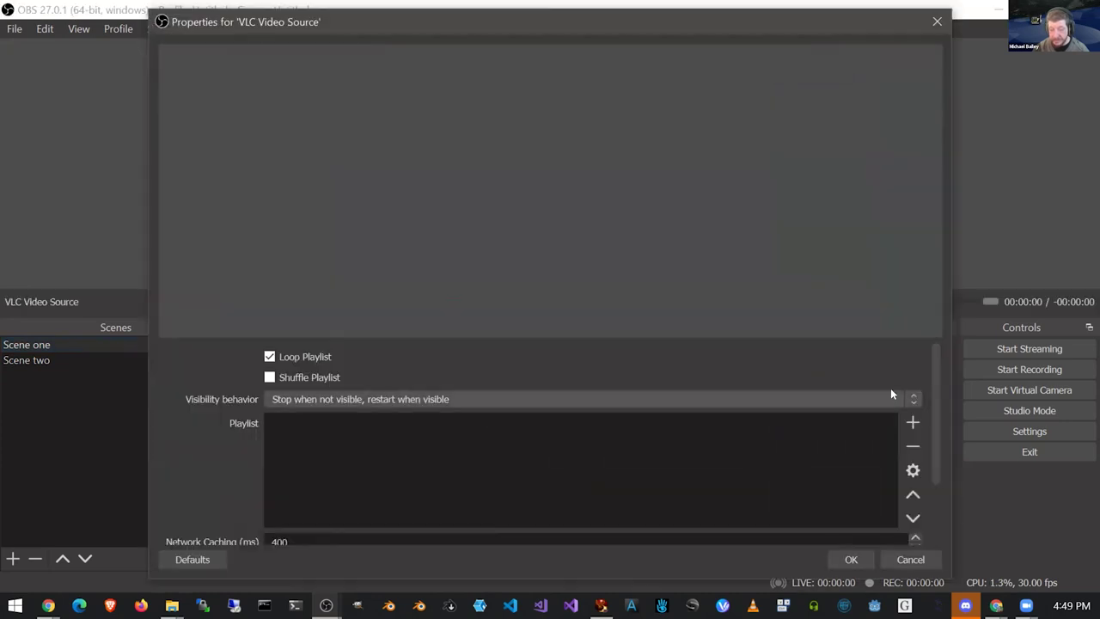
pyautogui.click(912, 425)
pyautogui.click(941, 433)
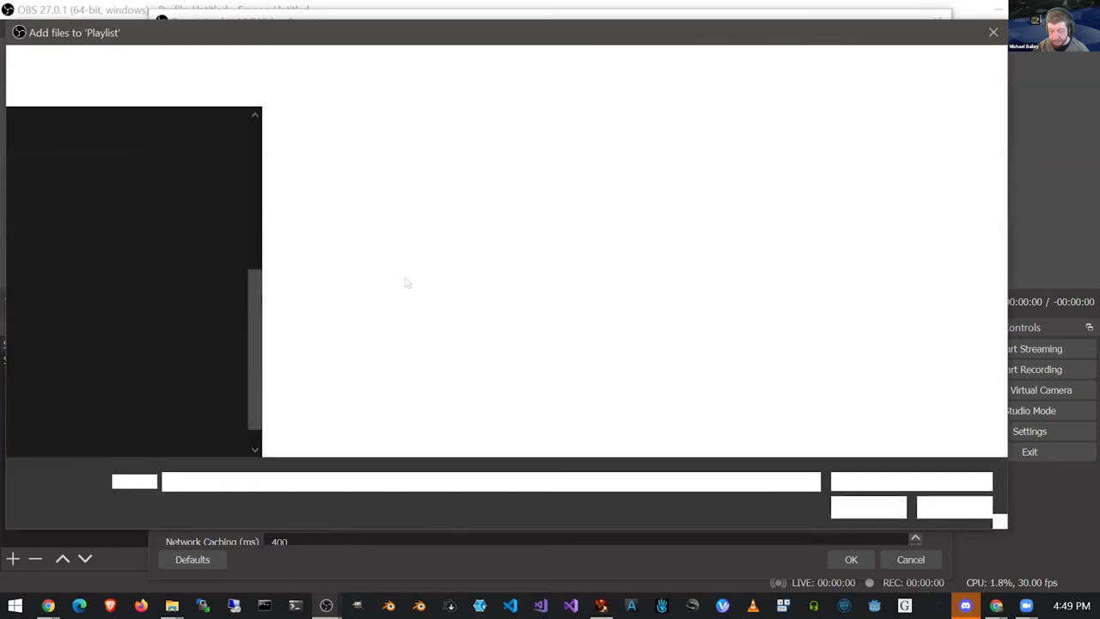
pyautogui.click(498, 182)
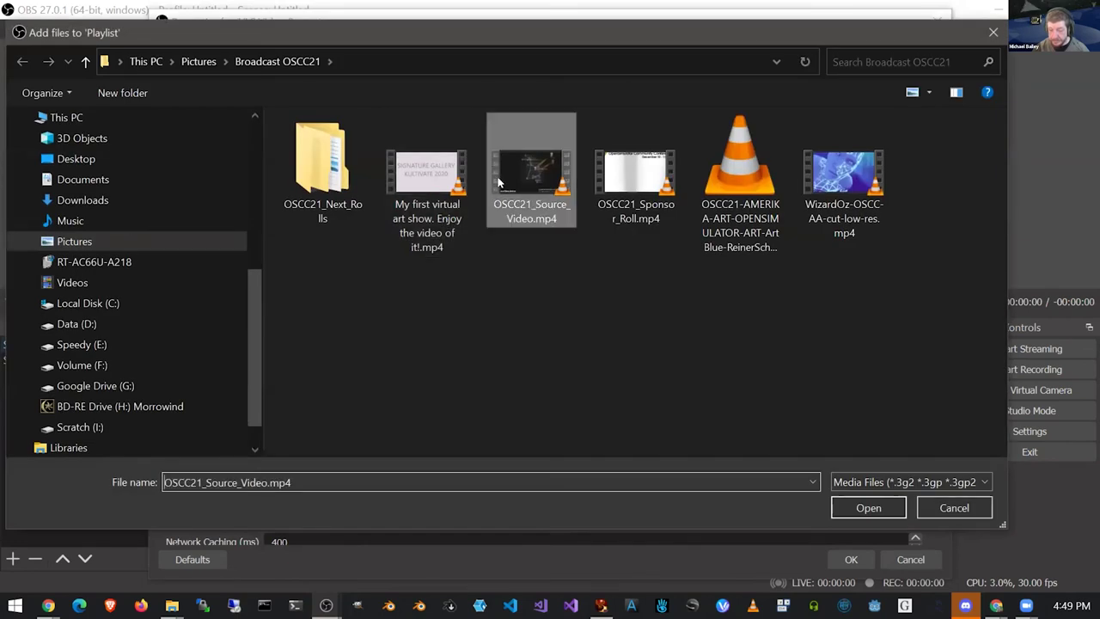
pyautogui.doubleClick(498, 183)
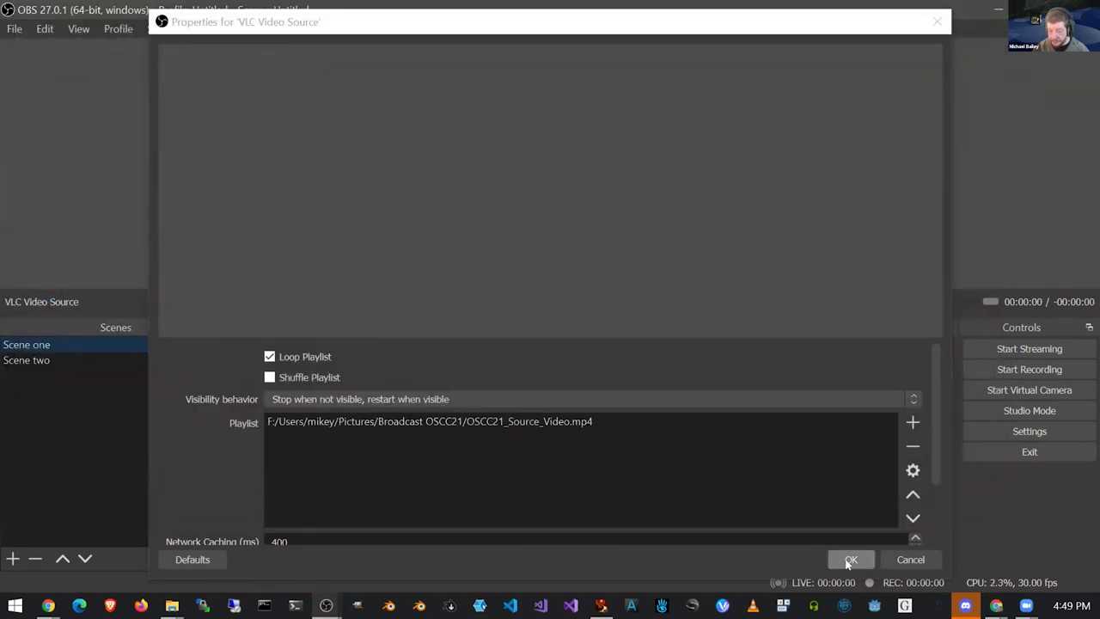
pyautogui.click(849, 559)
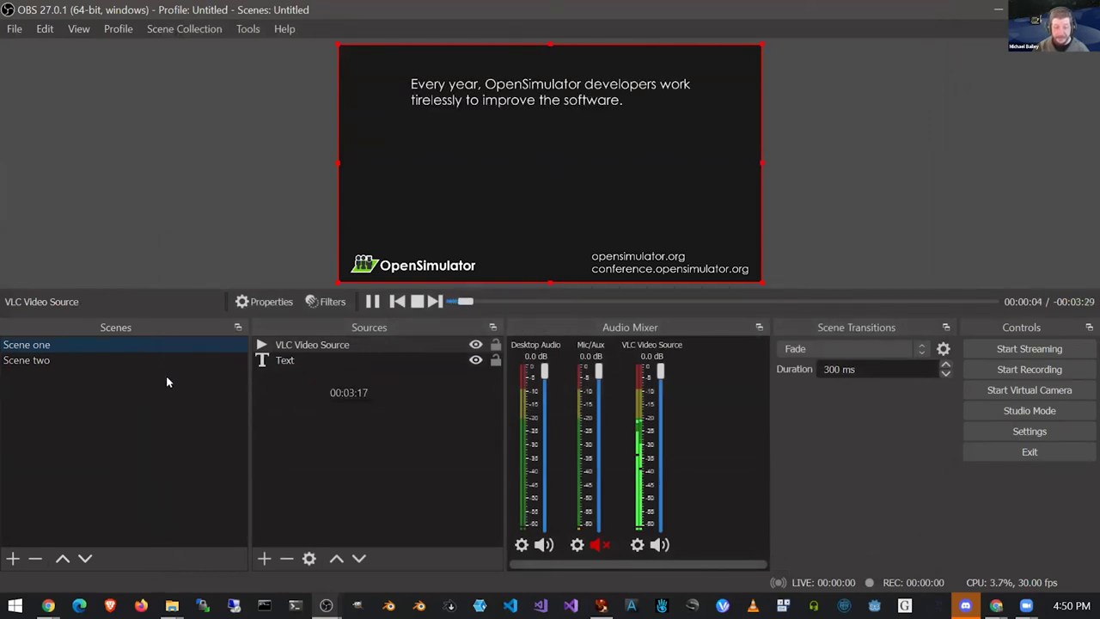
# - Preview the switch to Scene two and back, and move the VLC Video Source below the Text source in Scene one
pyautogui.click(46, 364)
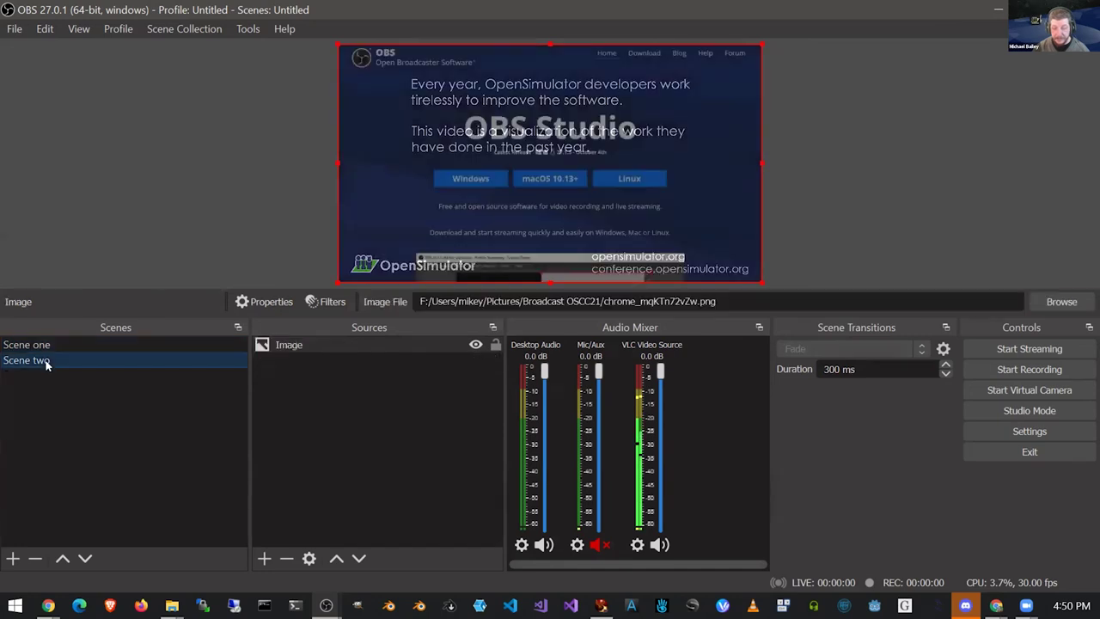
pyautogui.click(59, 344)
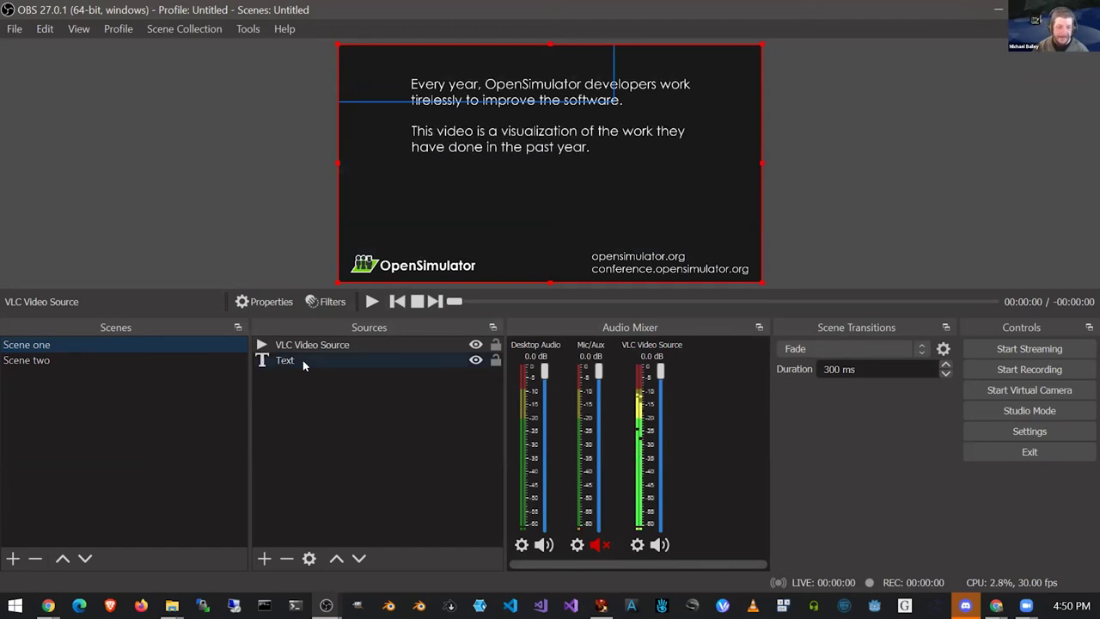
pyautogui.click(326, 344)
pyautogui.moveTo(326, 343); pyautogui.dragTo(323, 381)
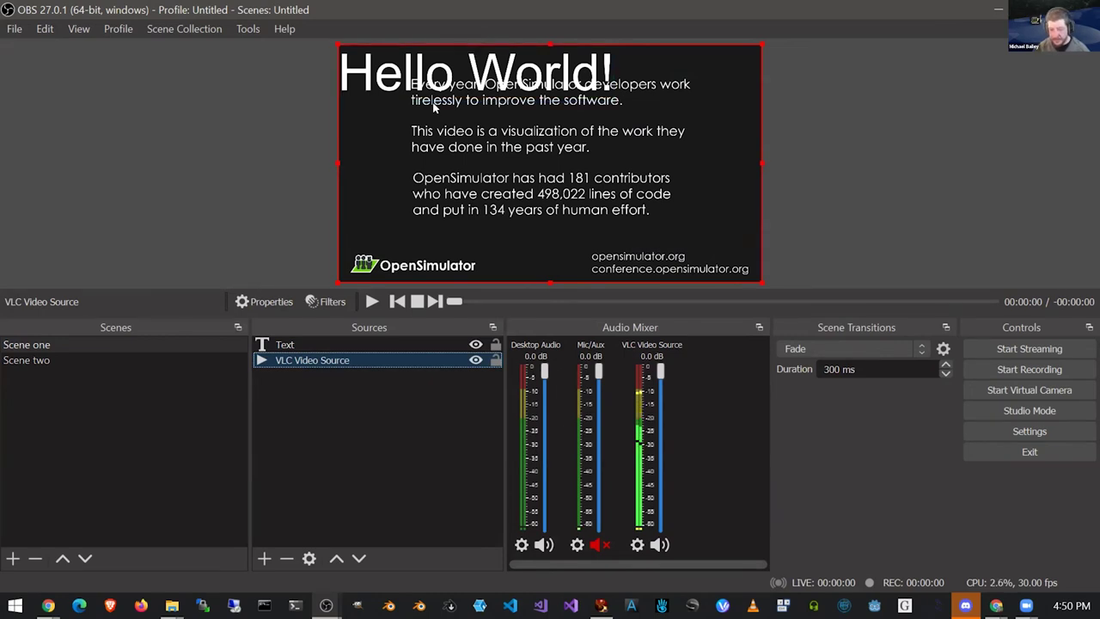
# - Preview Scene two, return to Scene one and remove its VLC Video Source
pyautogui.click(81, 360)
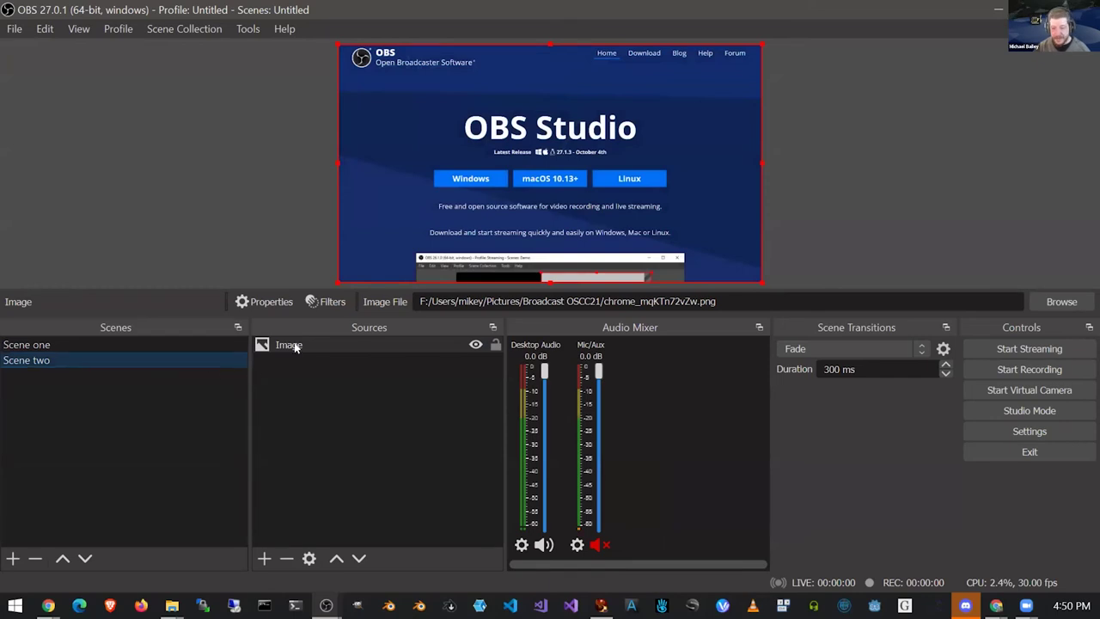
pyautogui.click(221, 346)
pyautogui.click(323, 359)
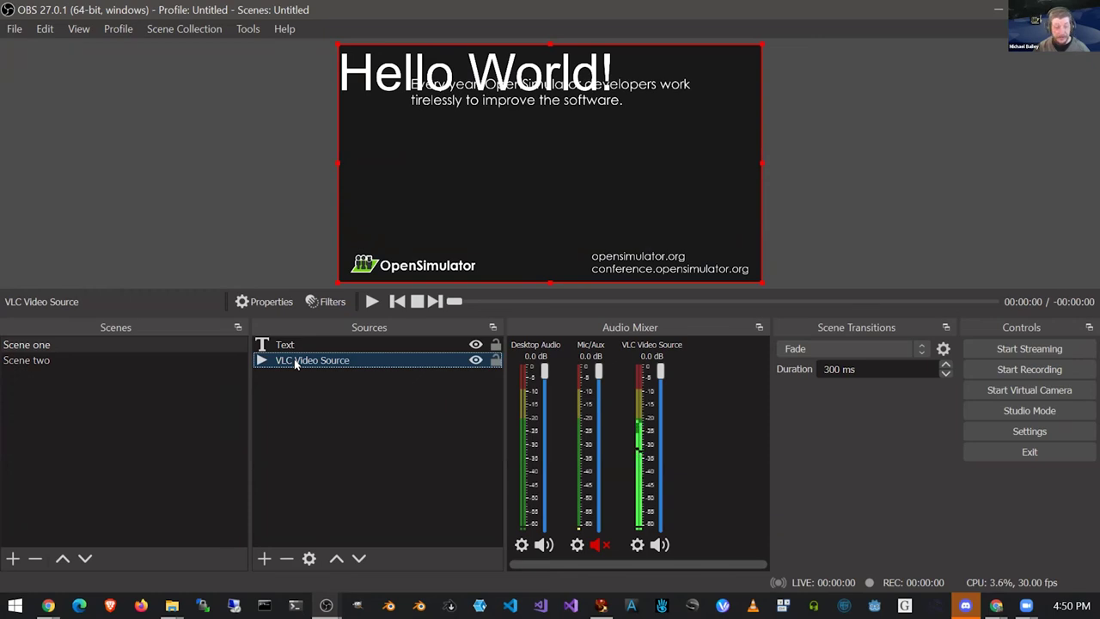
pyautogui.click(287, 559)
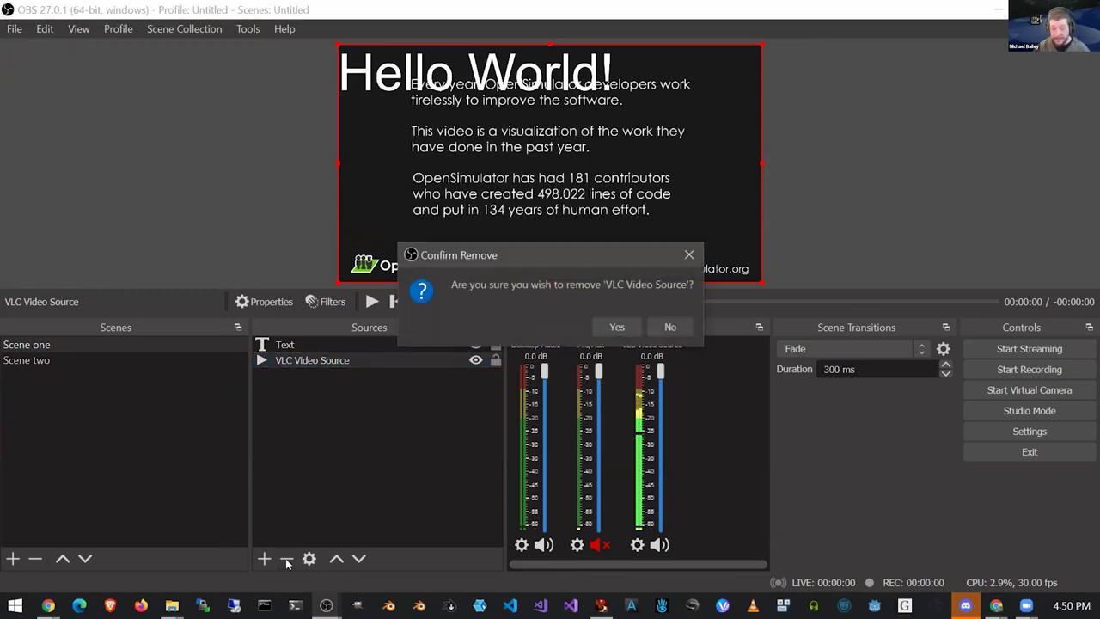
pyautogui.click(612, 327)
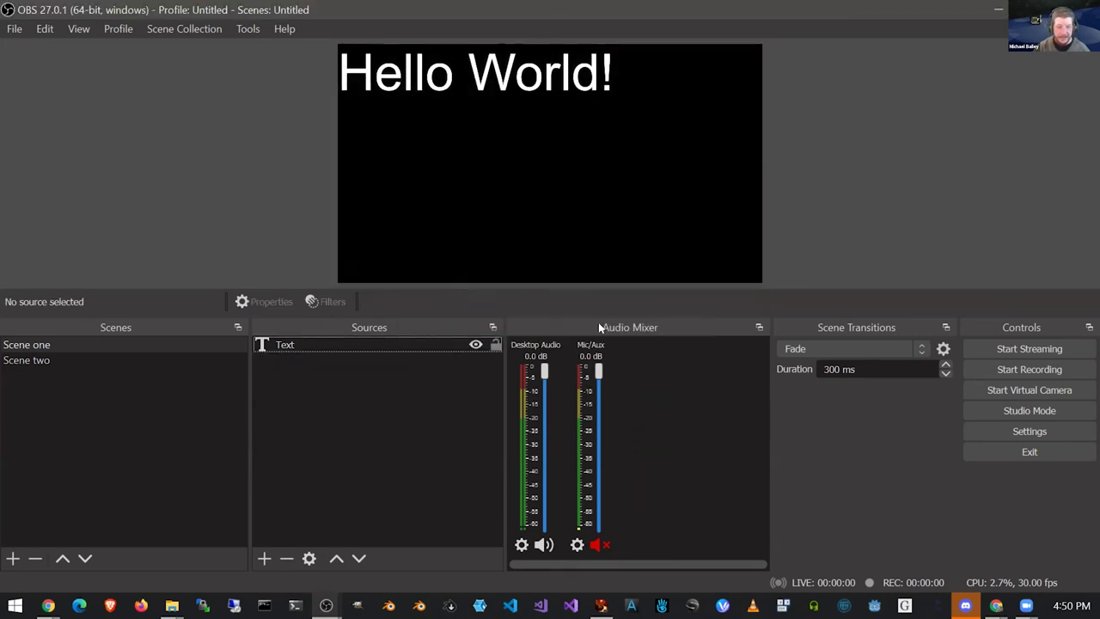
# - Remove the Text source from Scene one
pyautogui.click(350, 344)
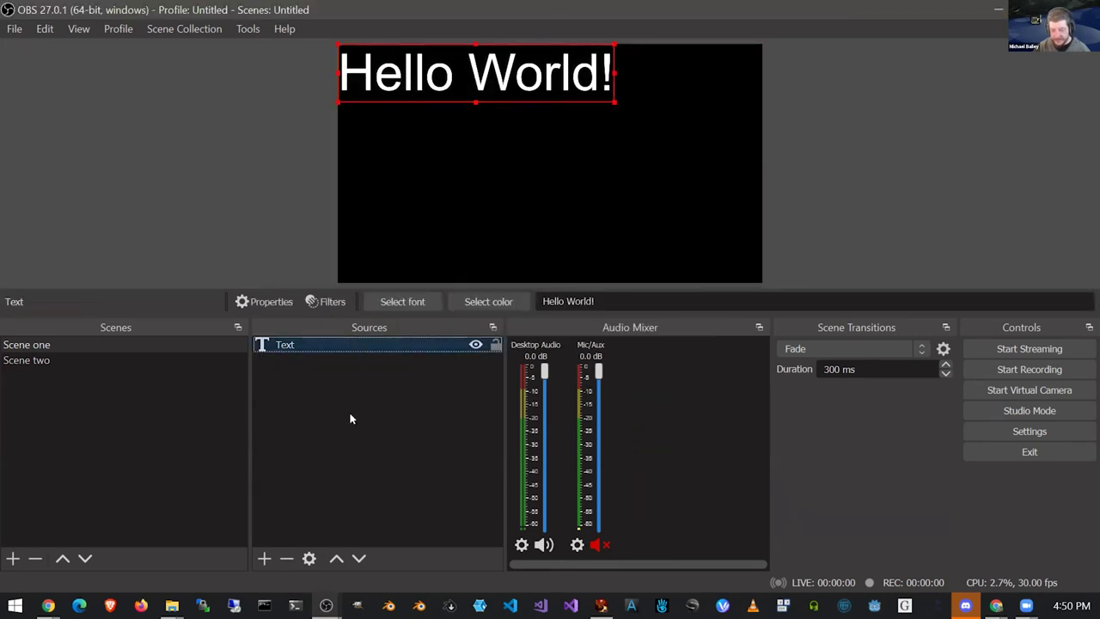
pyautogui.click(287, 554)
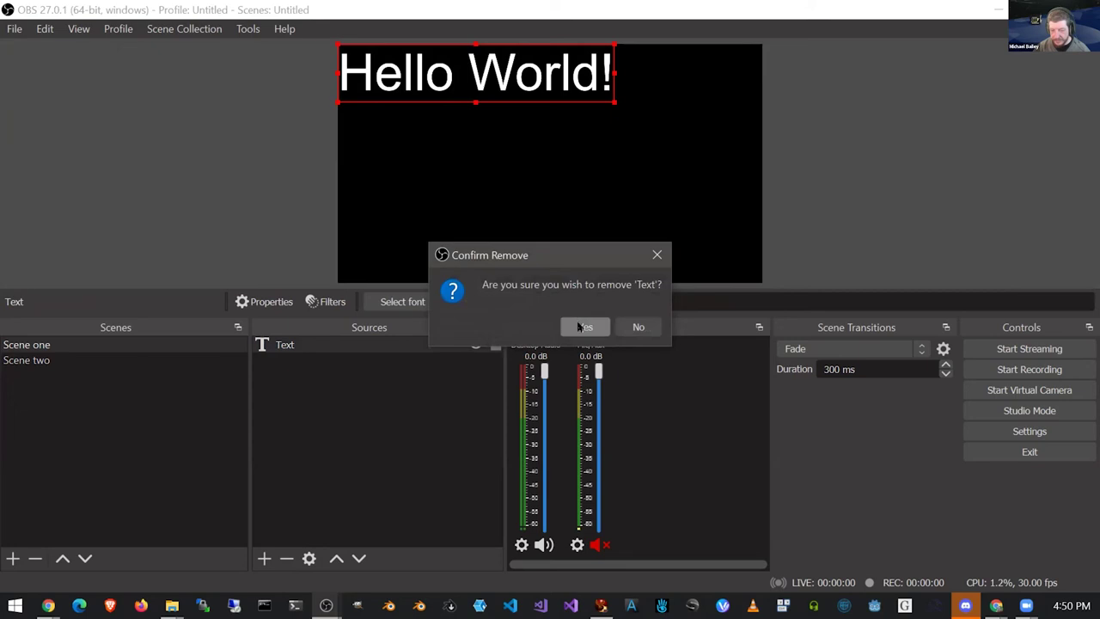
pyautogui.click(581, 324)
# - Remove the Image source from Scene two and delete Scene two
pyautogui.click(112, 362)
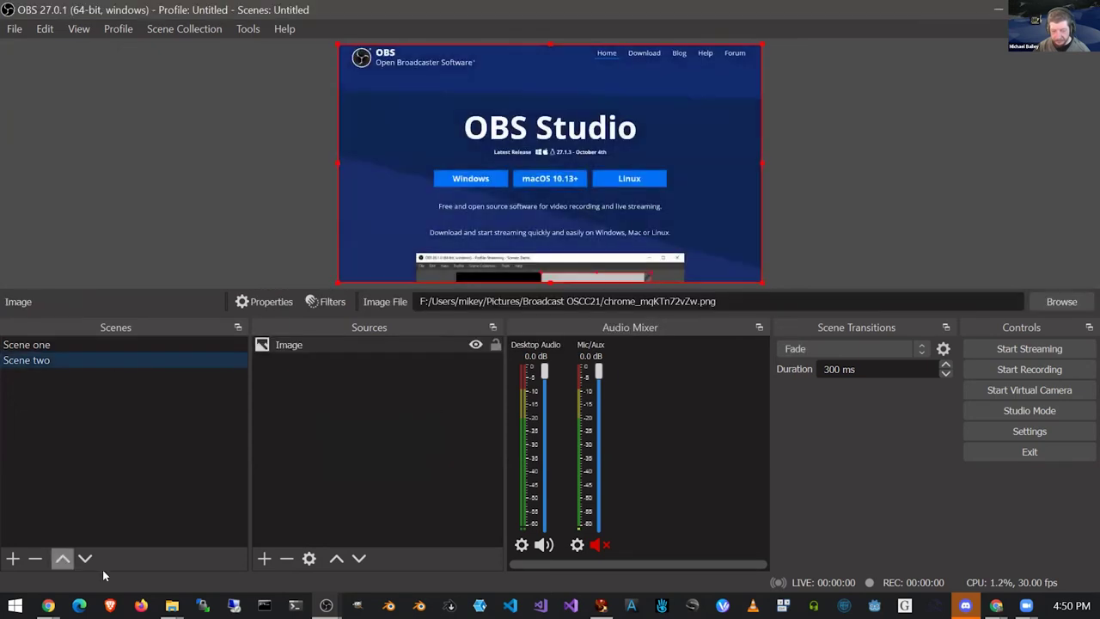
pyautogui.click(286, 559)
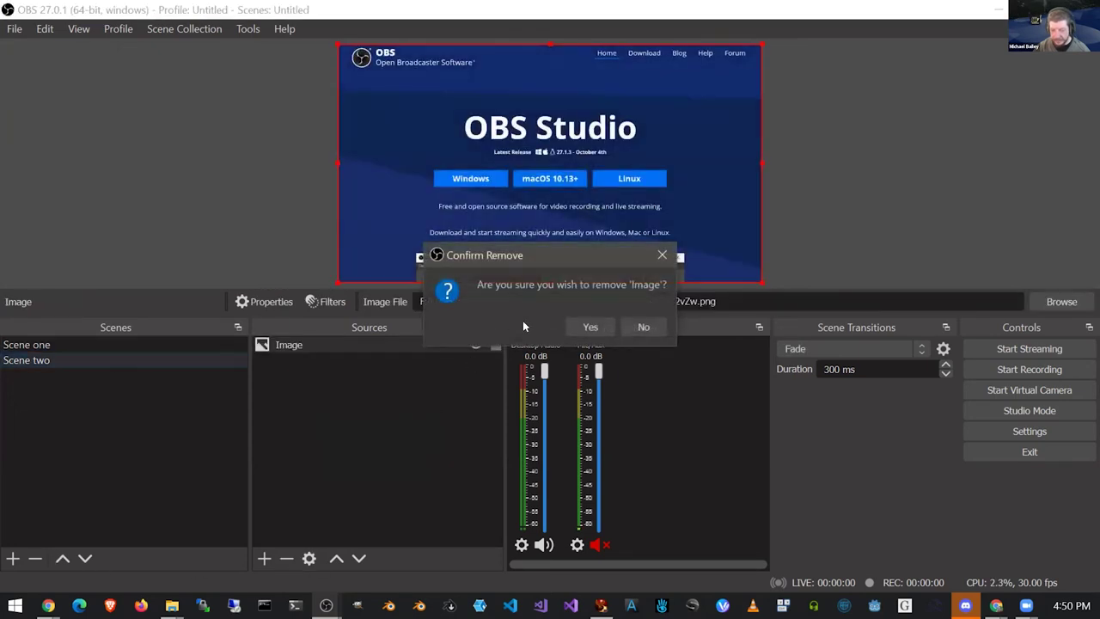
pyautogui.click(582, 325)
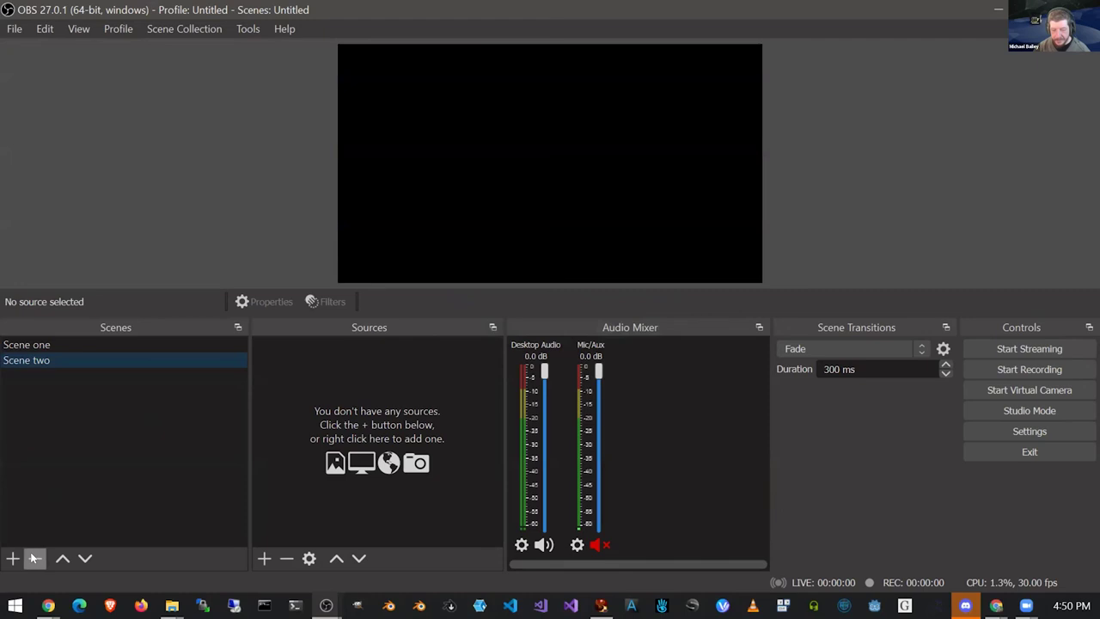
pyautogui.click(36, 558)
pyautogui.click(586, 325)
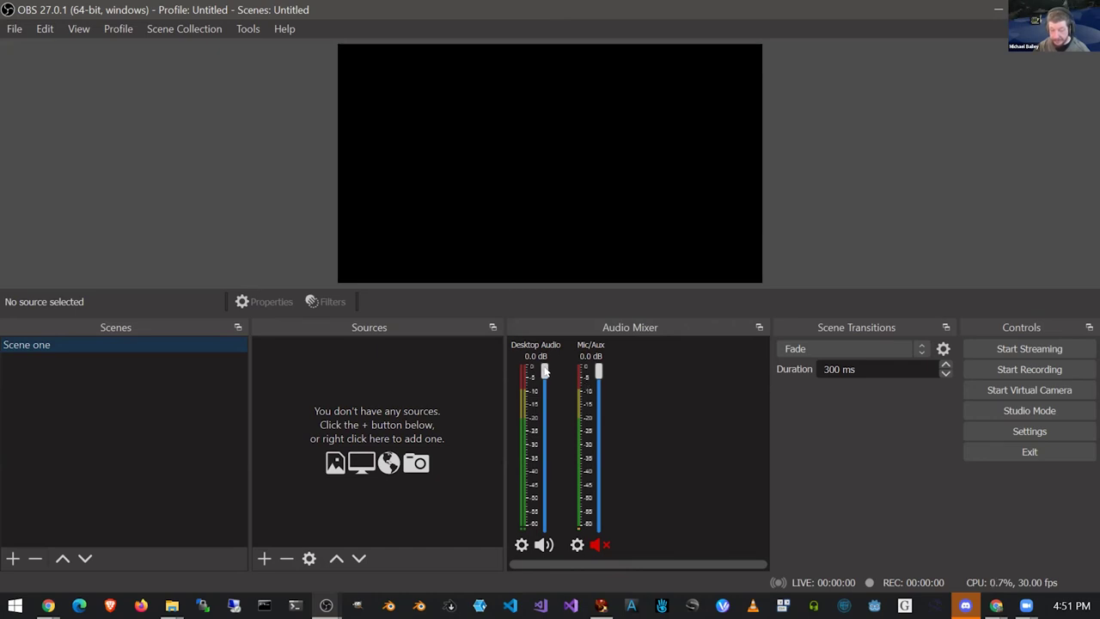
# - Lower the Desktop Audio volume to about -75.6 dB and raise it back to 0.0 dB
pyautogui.moveTo(544, 371)
pyautogui.mouseDown()
pyautogui.moveTo(550, 490)
pyautogui.moveTo(545, 372)
pyautogui.mouseUp()
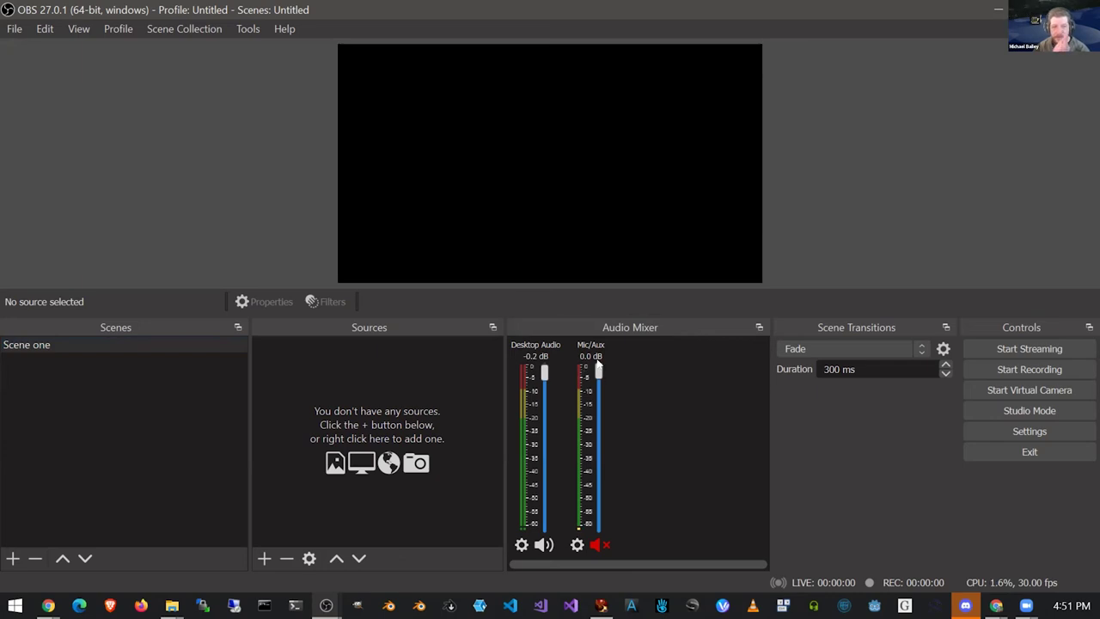
pyautogui.moveTo(544, 371); pyautogui.dragTo(552, 486)
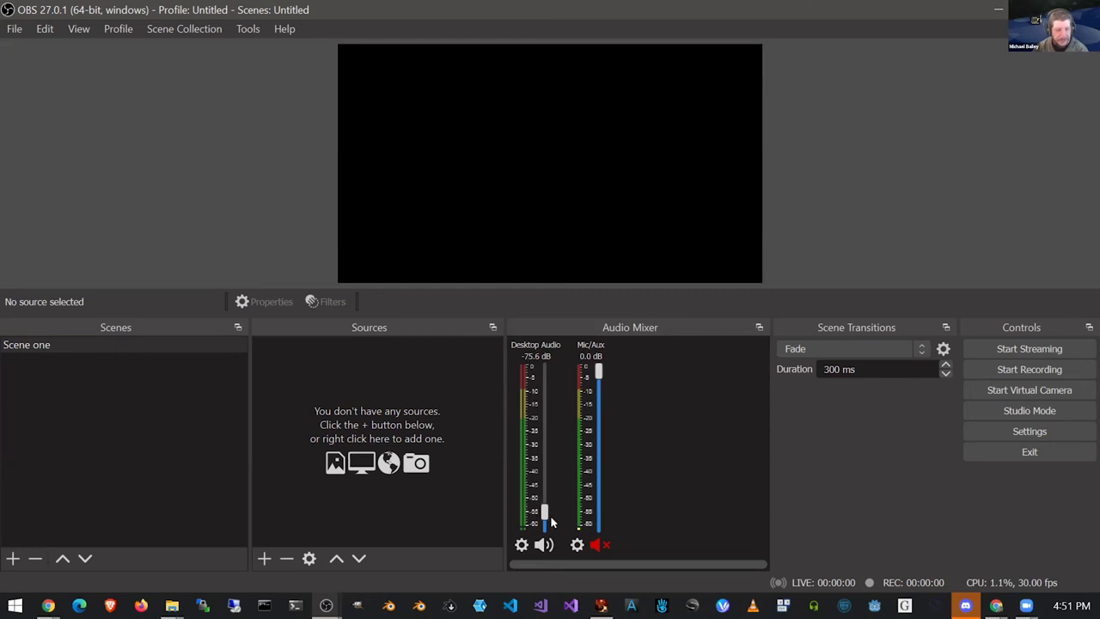
pyautogui.moveTo(544, 511); pyautogui.dragTo(553, 247)
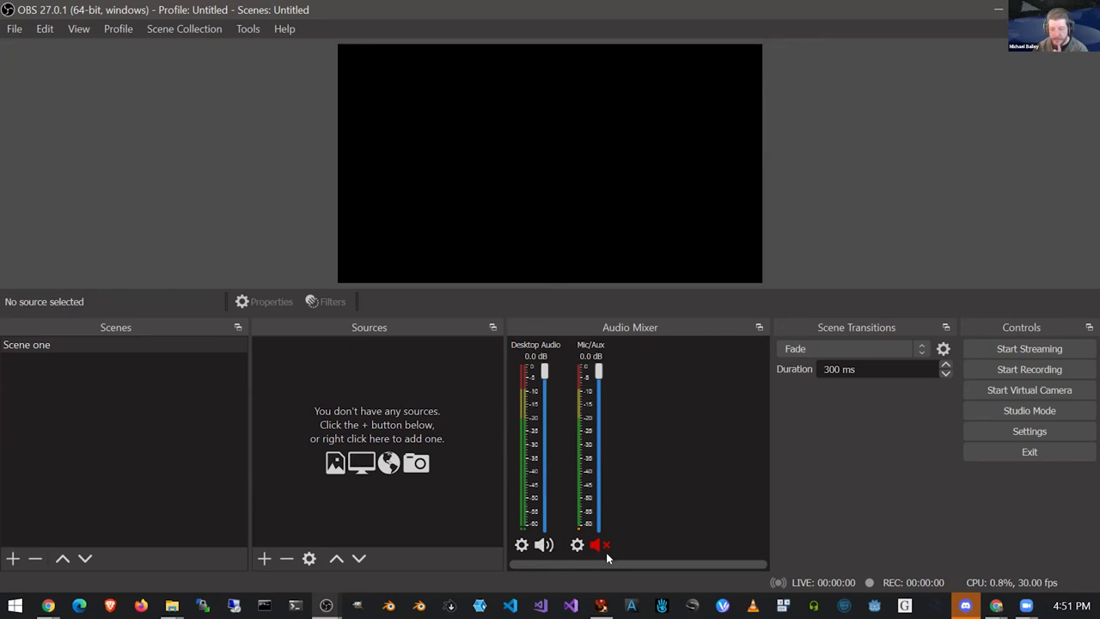
# - Mute Desktop Audio and activate Mic/Aux with its volume lowered to about -2.8 dB
pyautogui.click(543, 550)
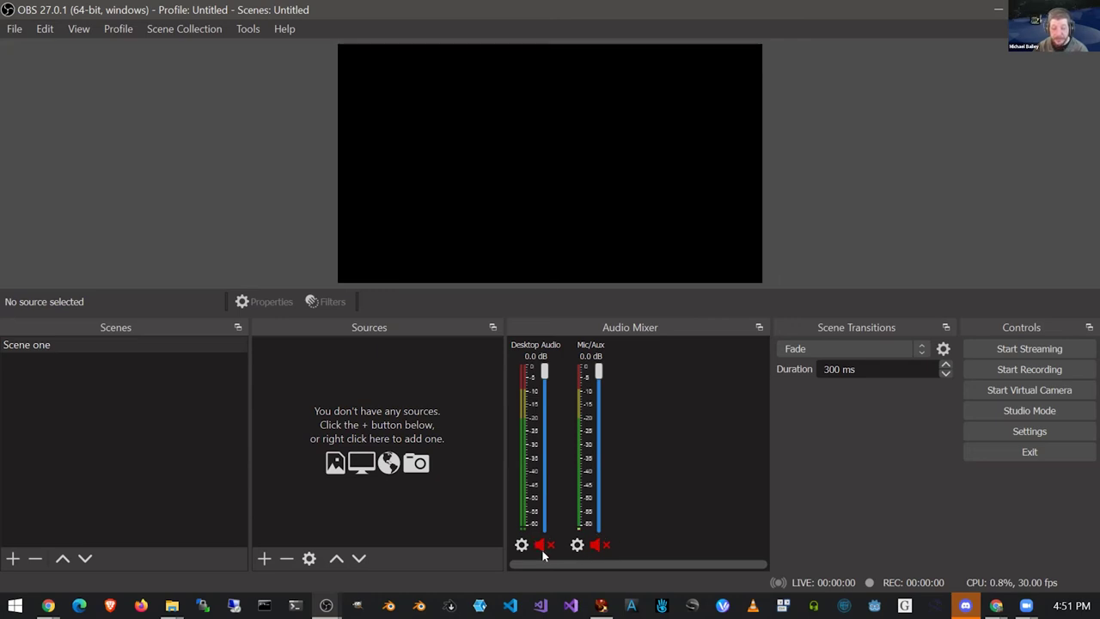
pyautogui.click(600, 546)
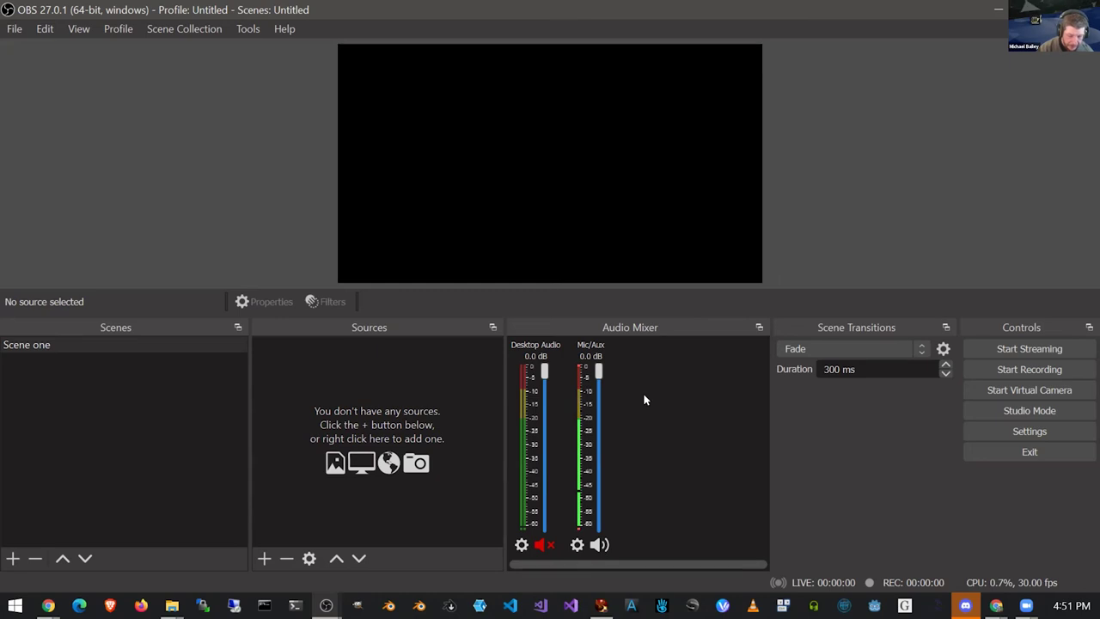
pyautogui.moveTo(599, 371); pyautogui.dragTo(599, 390)
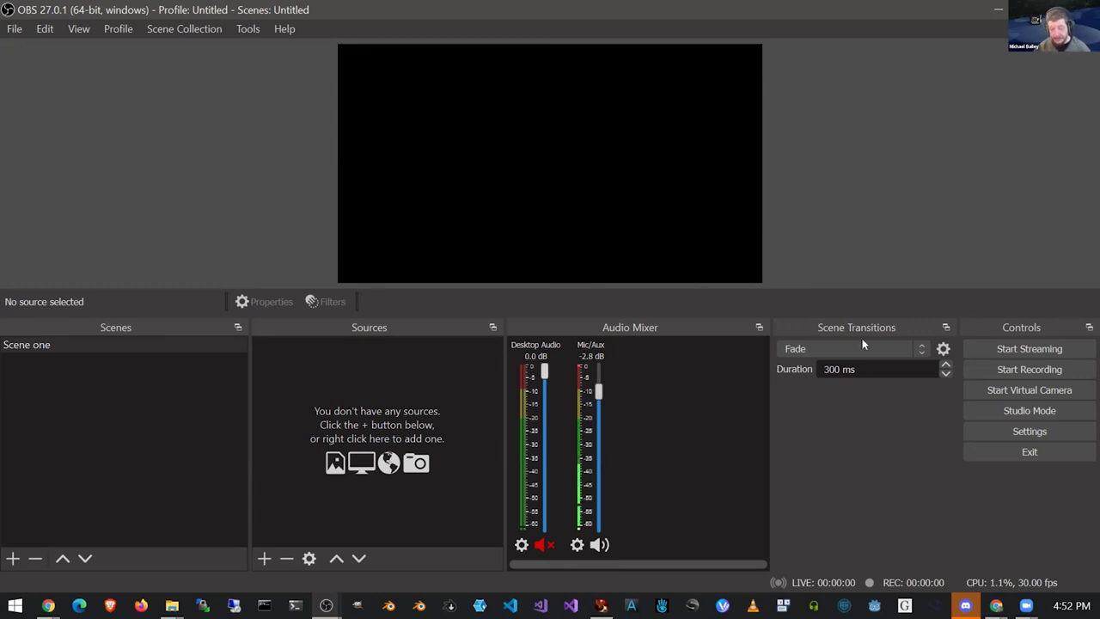
# - Add a new scene with the default name Scene 2
pyautogui.click(13, 559)
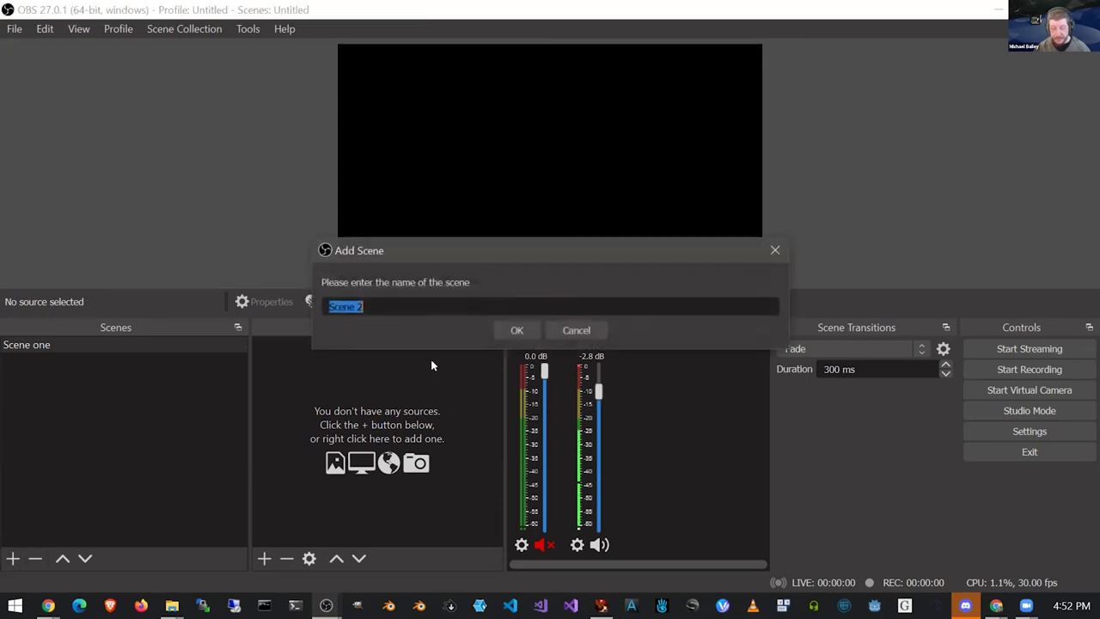
pyautogui.click(516, 331)
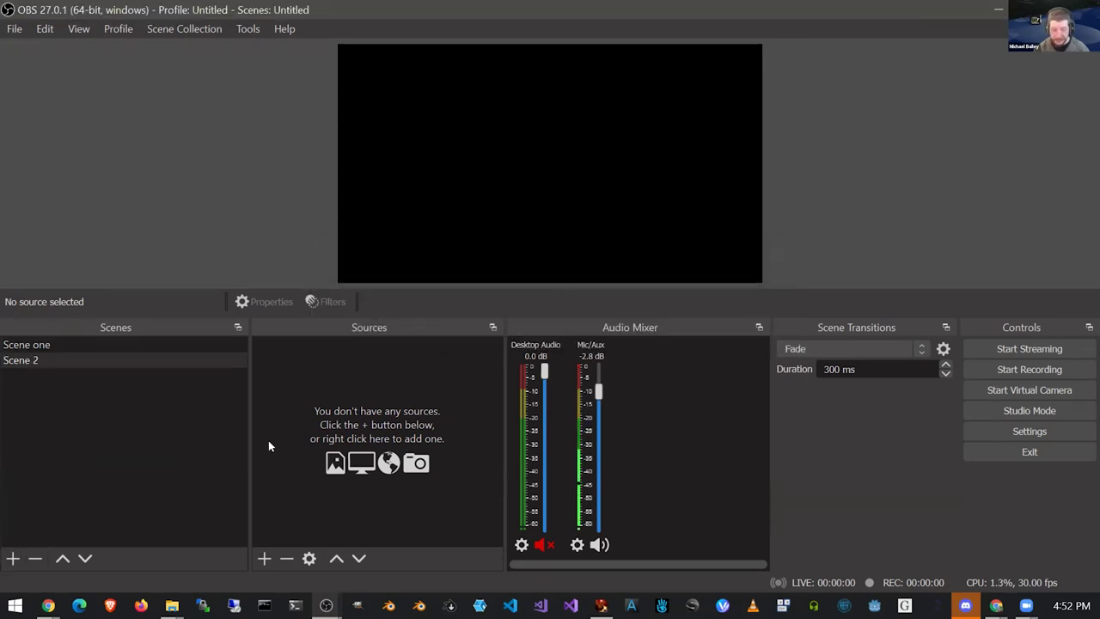
# - Add a new Text (GDI+) source with the default name to Scene one, reading "Hello world"
pyautogui.click(232, 345)
pyautogui.click(264, 558)
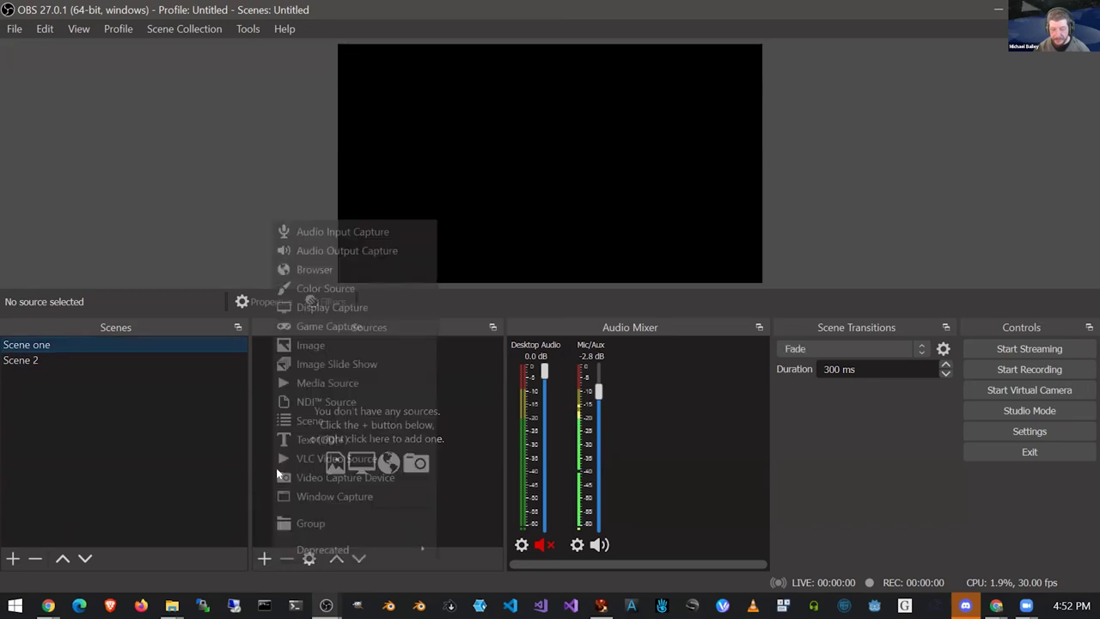
pyautogui.click(322, 439)
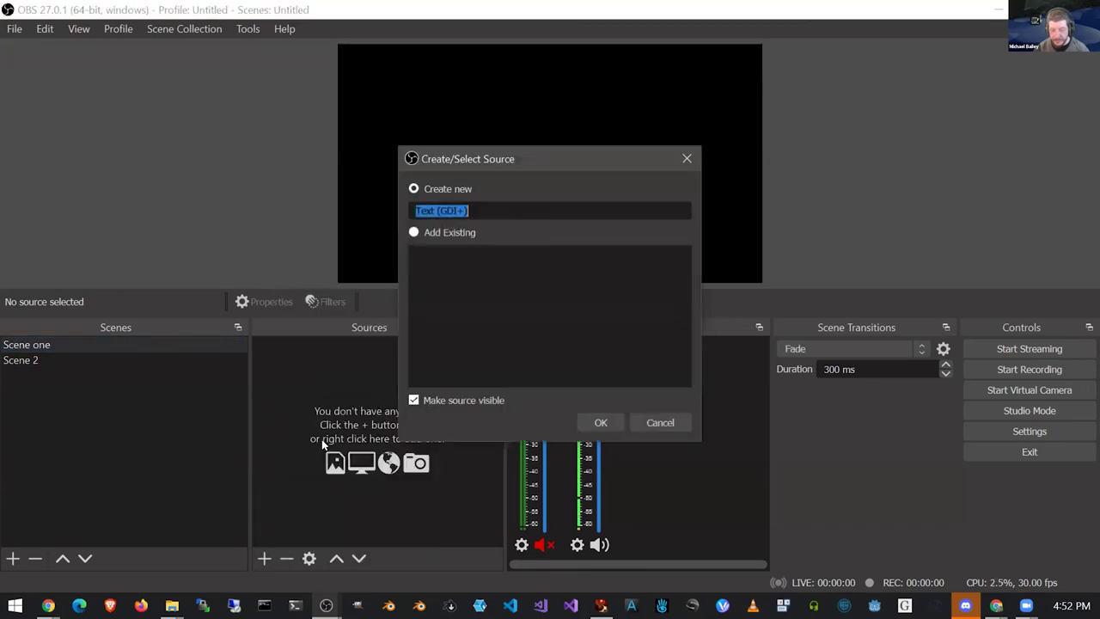
pyautogui.press('Return')
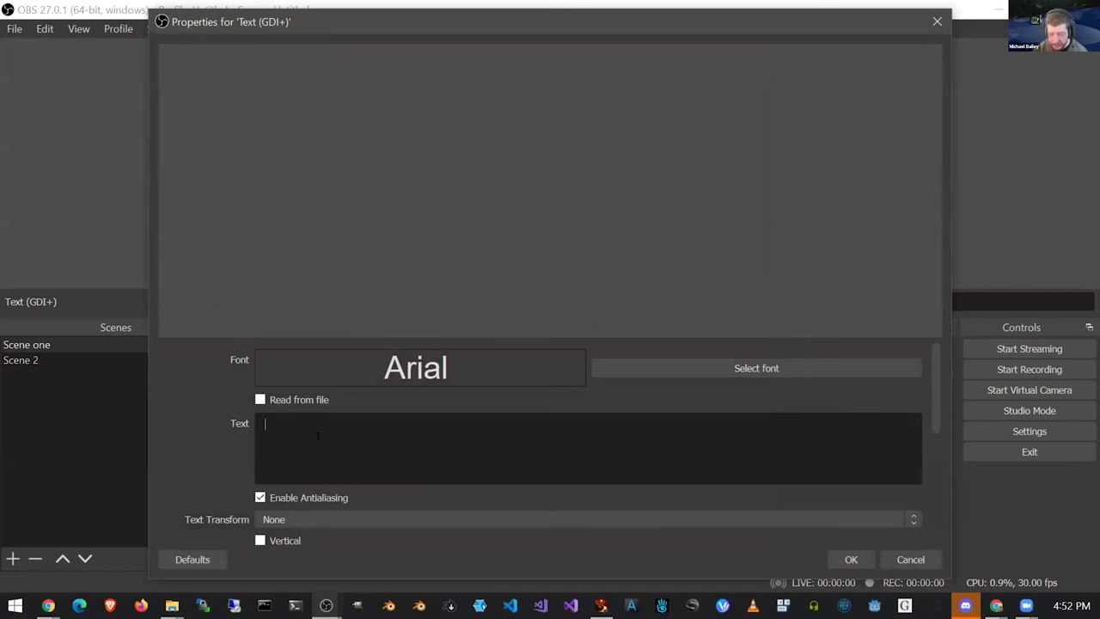
pyautogui.write('Hello world')
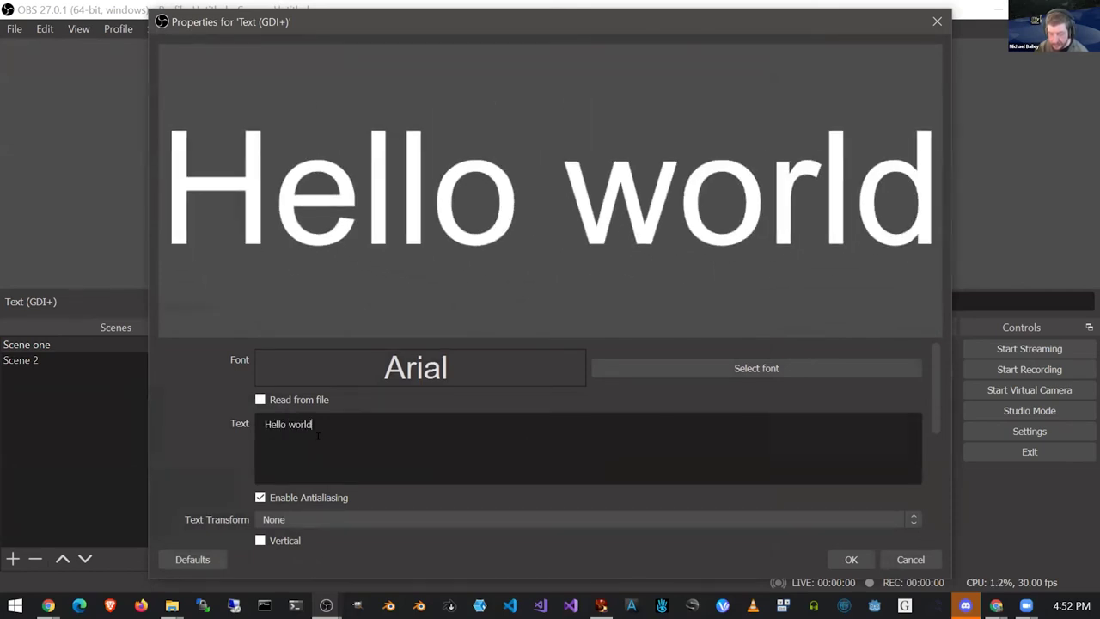
pyautogui.press('Return')
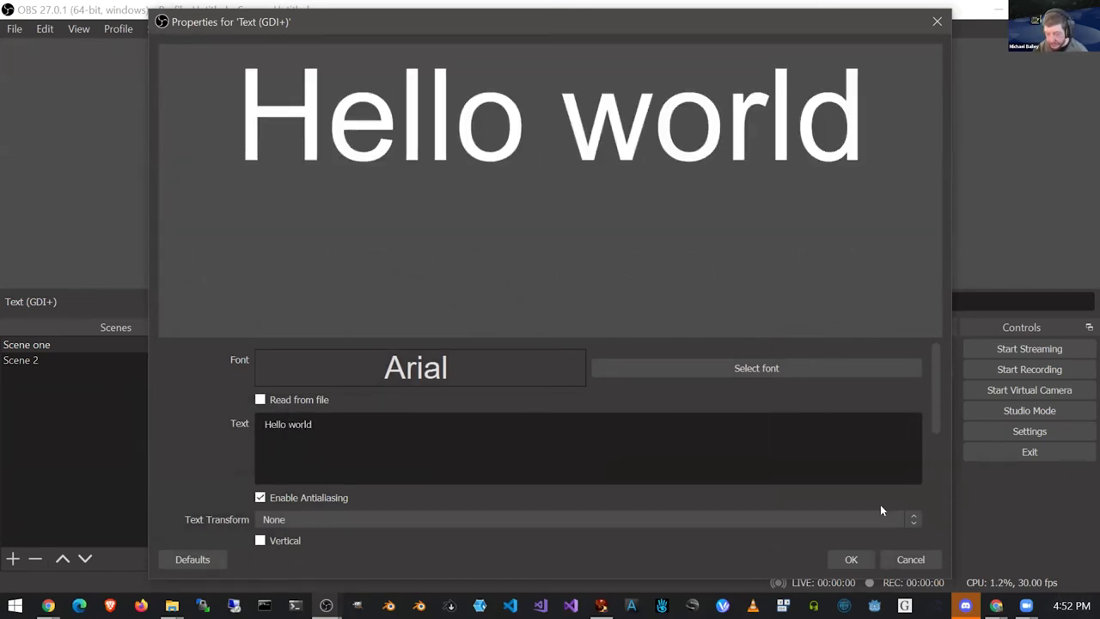
pyautogui.click(850, 557)
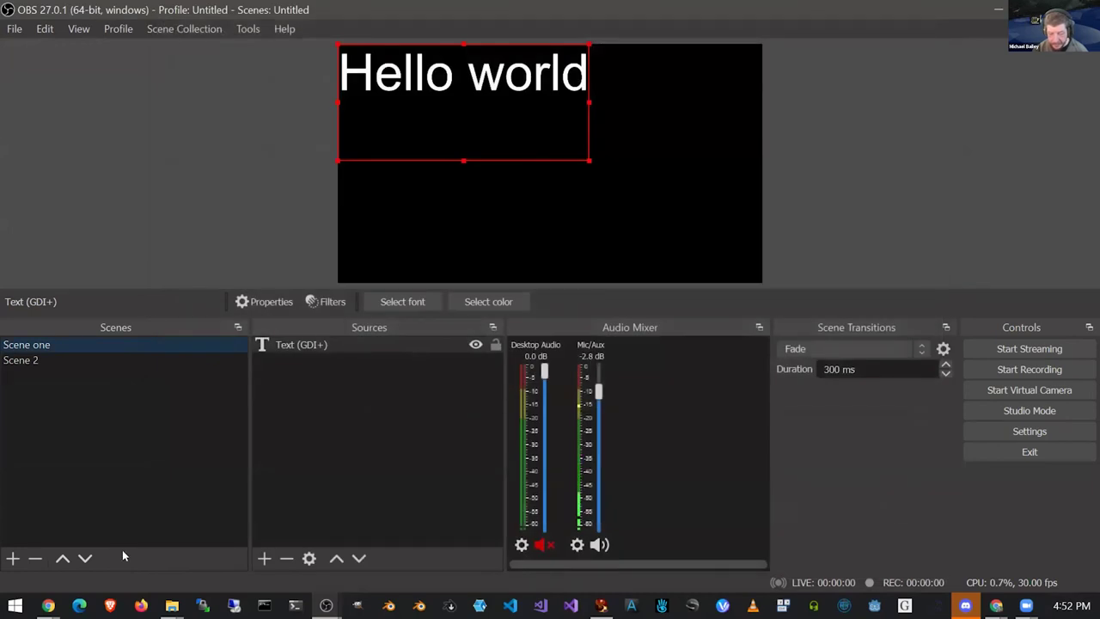
# - Add a new Text (GDI+) 2 source to Scene 2, reading "Hello Zoom People!"
pyautogui.click(20, 361)
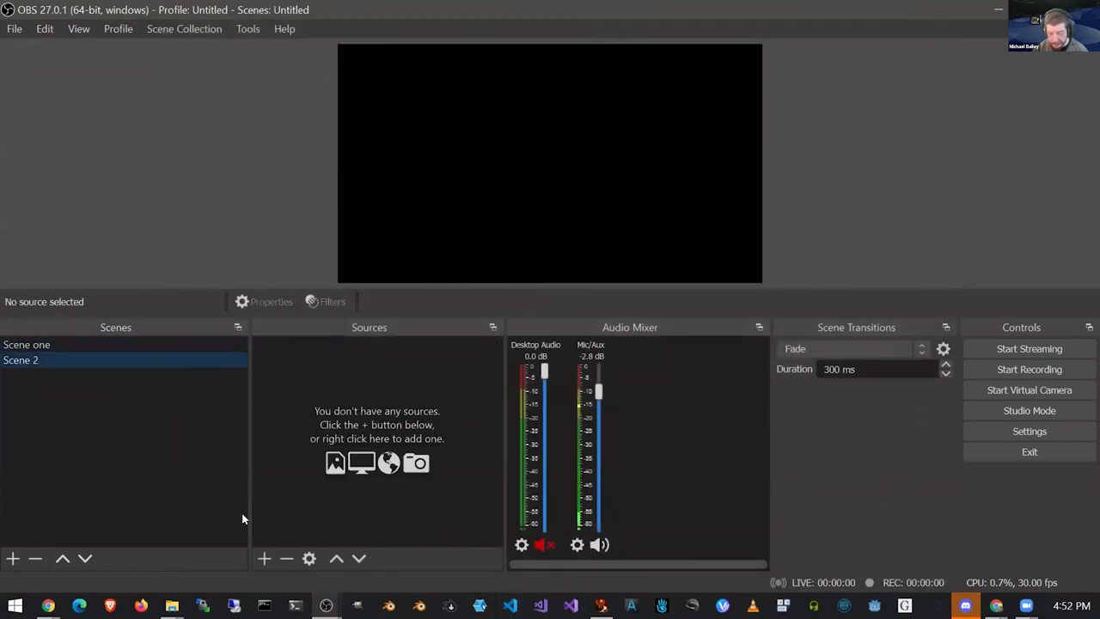
pyautogui.click(264, 558)
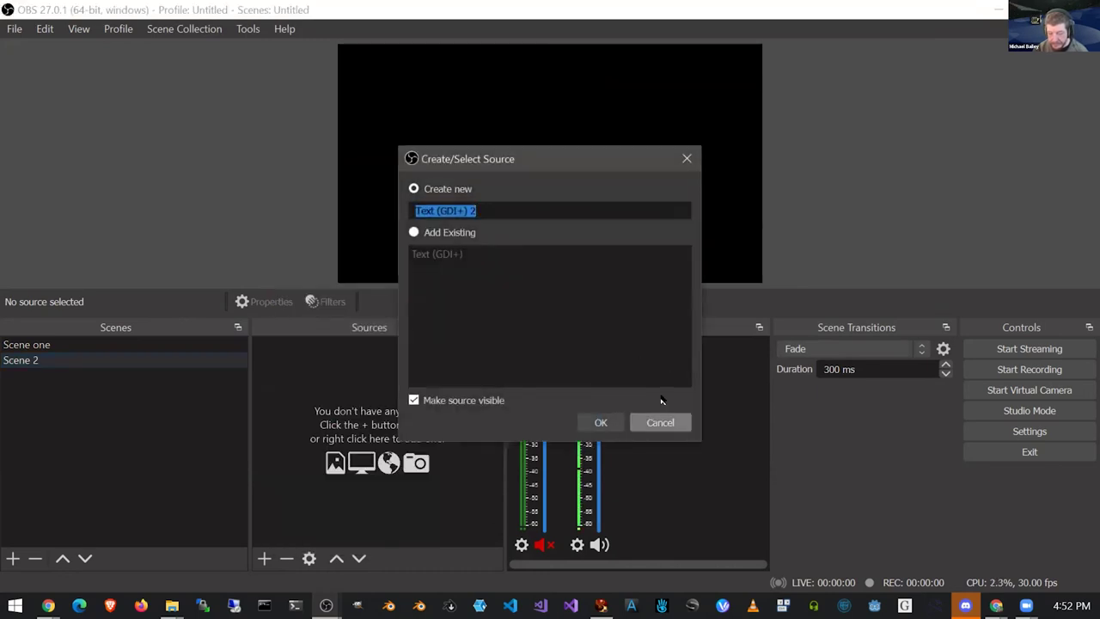
pyautogui.click(599, 421)
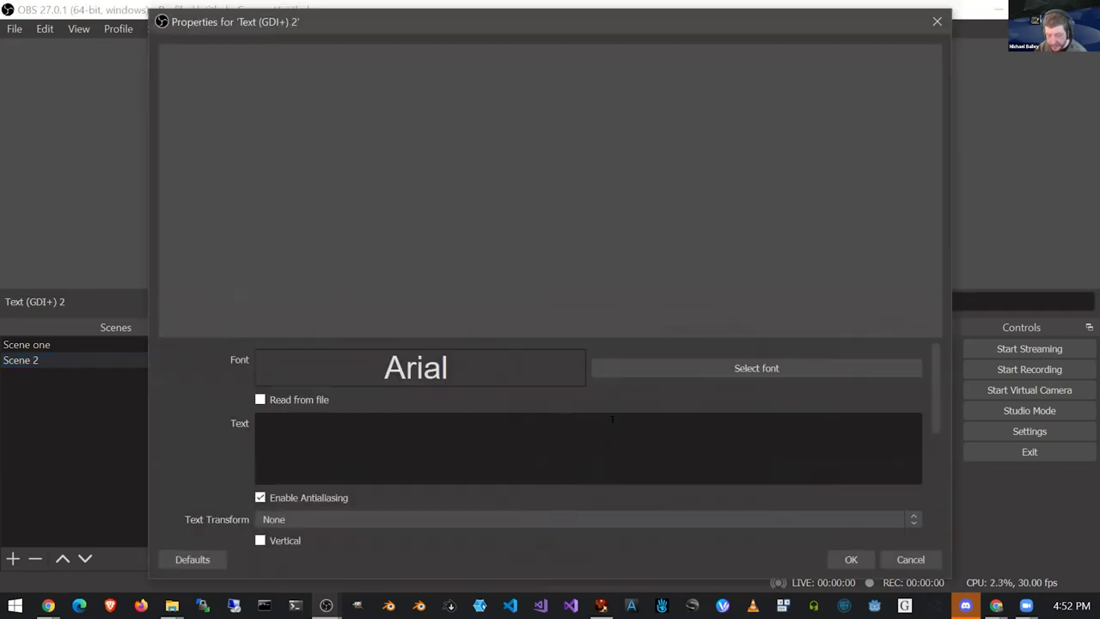
pyautogui.click(299, 430)
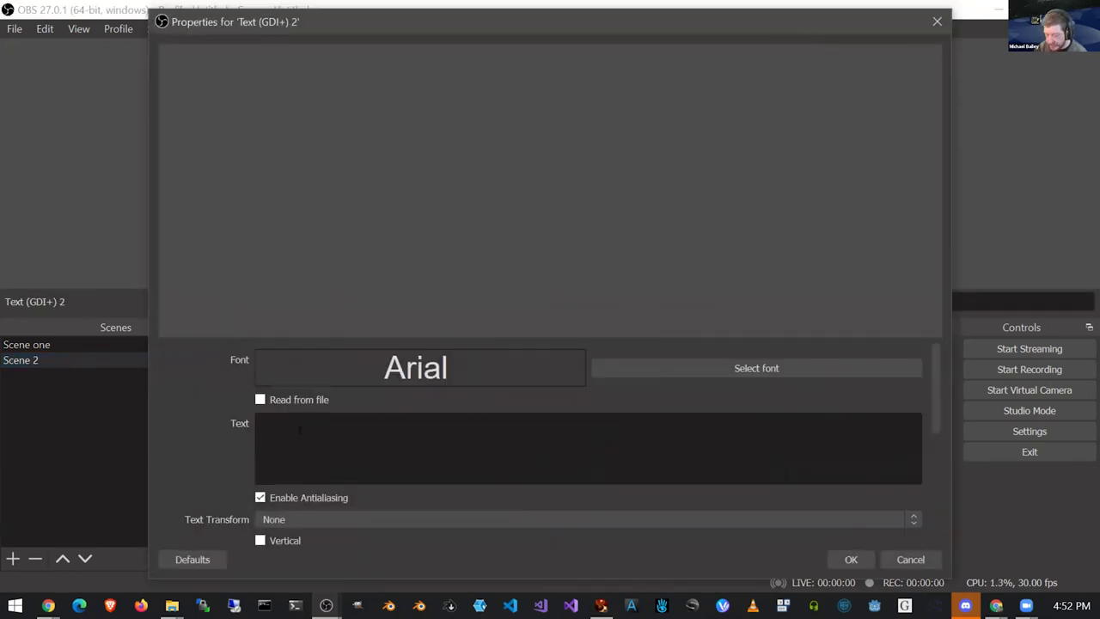
pyautogui.write('Hello Zo')
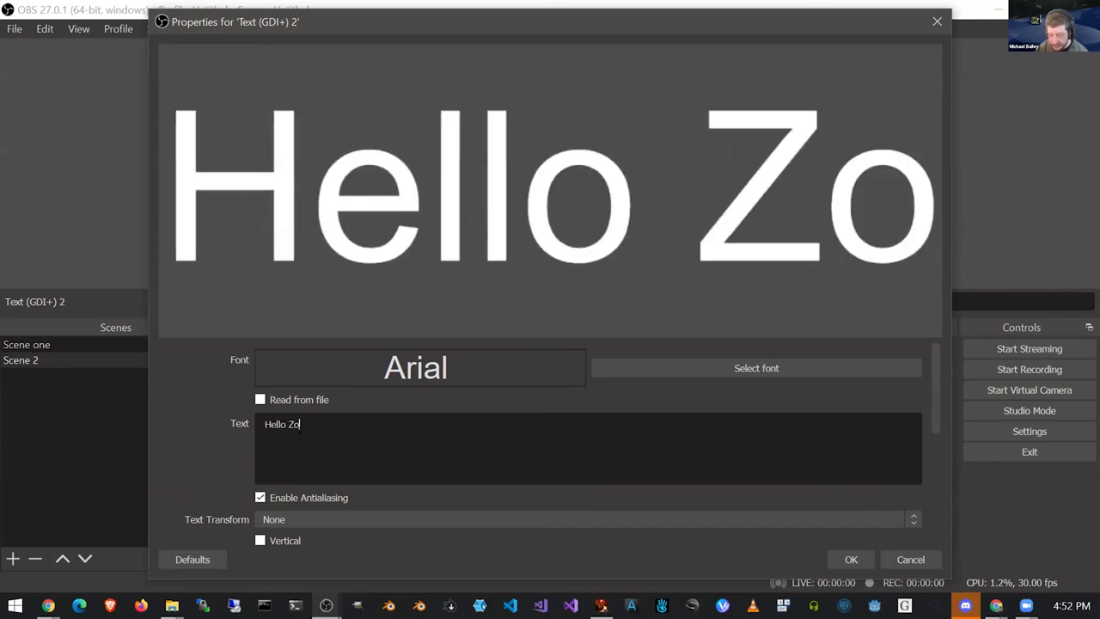
pyautogui.write('om People!')
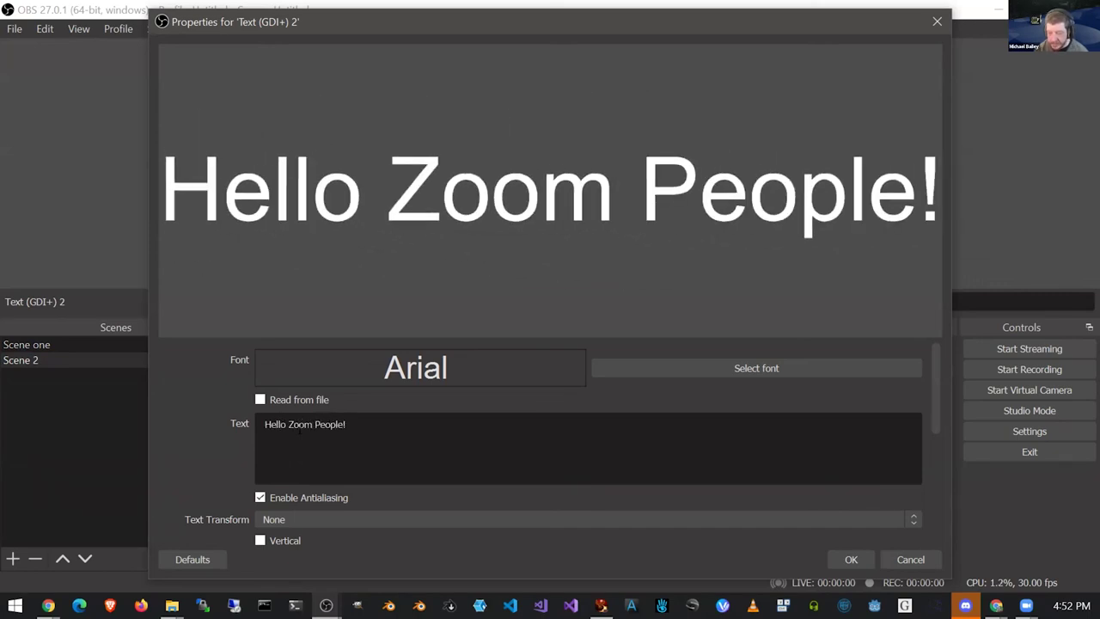
pyautogui.click(848, 560)
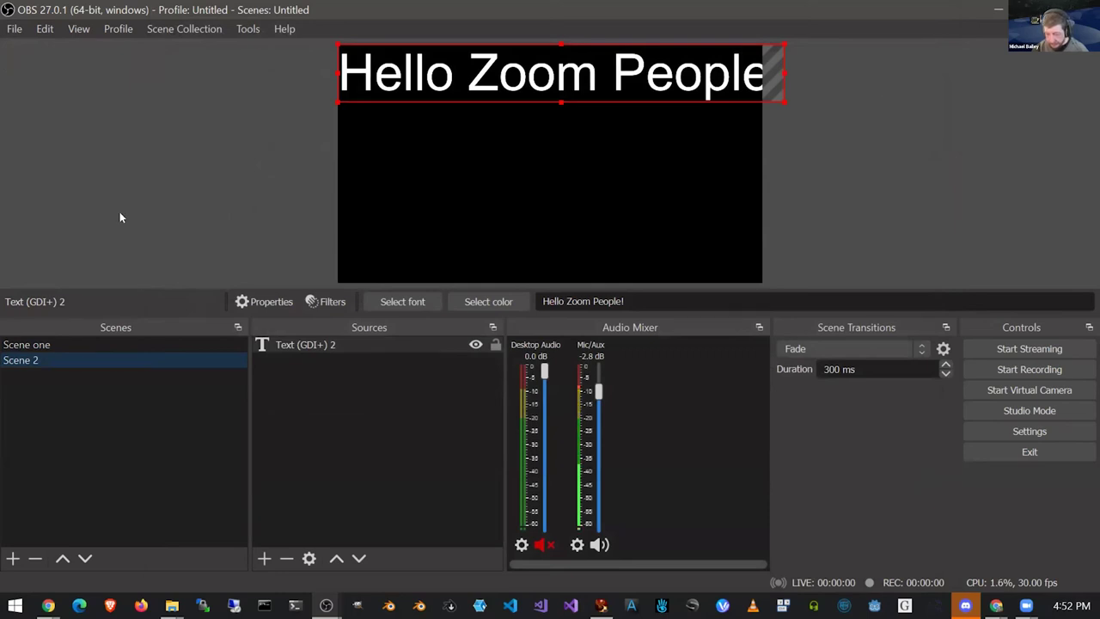
# - Preview the Fade transition by switching from Scene 2 to Scene one, to Scene 2 and back again
pyautogui.click(120, 345)
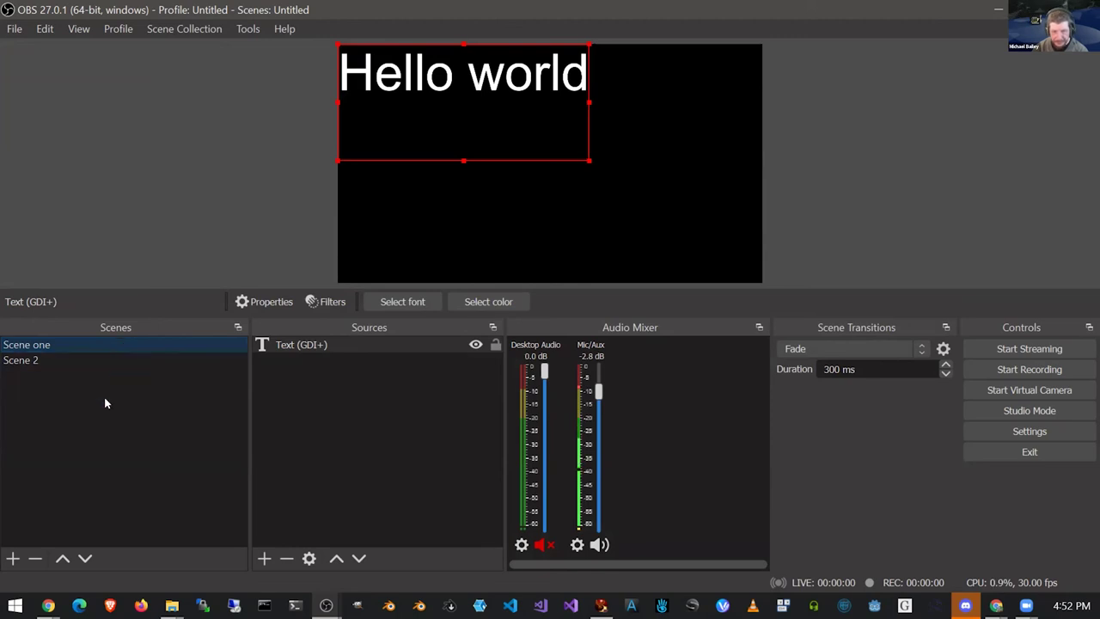
pyautogui.click(75, 360)
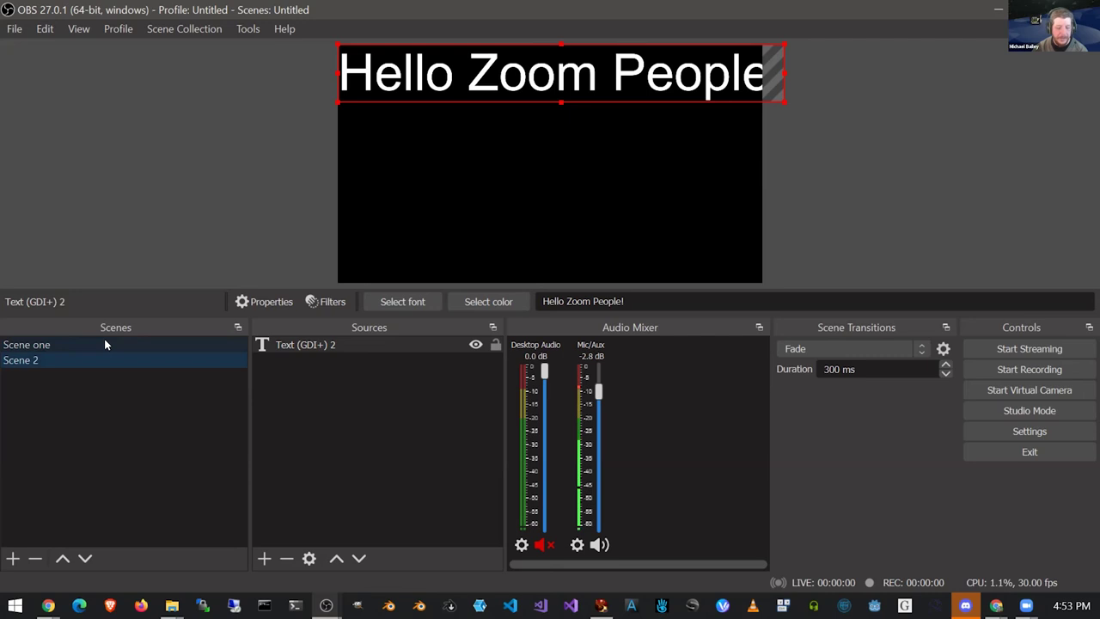
pyautogui.click(109, 345)
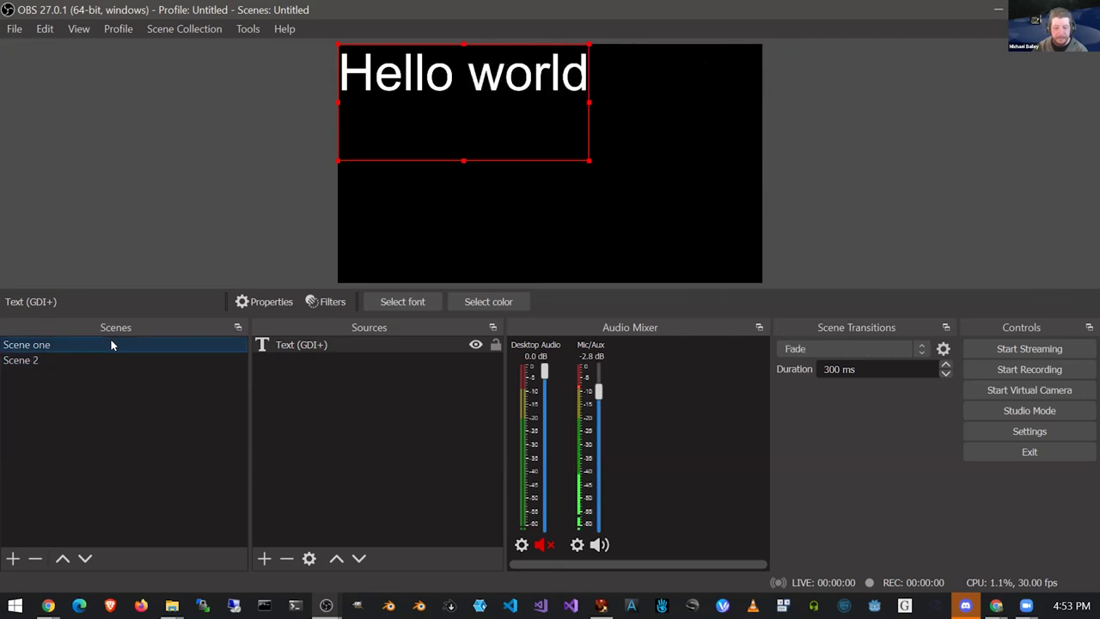
# - Set the scene transition to Cut and preview it by switching between Scene one and Scene 2, ending on Scene 2
pyautogui.click(926, 351)
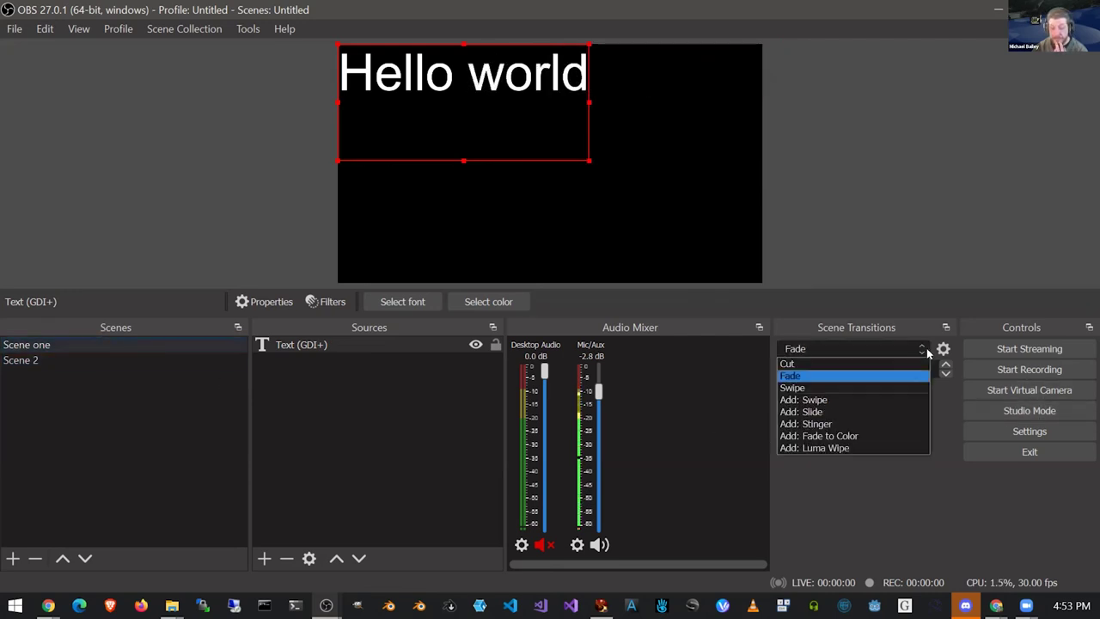
pyautogui.click(881, 360)
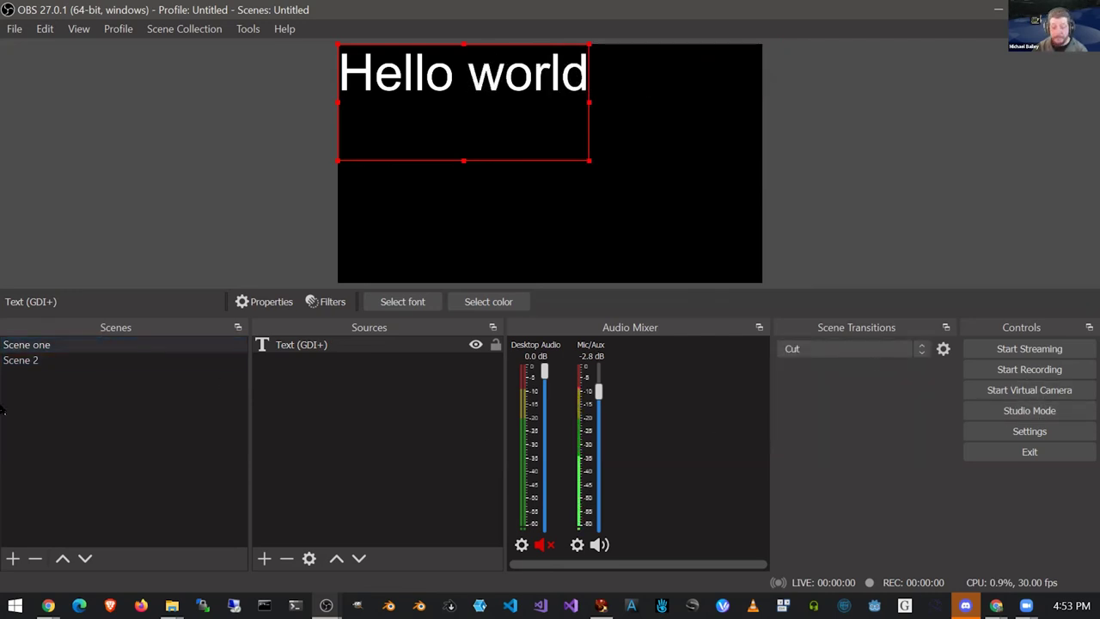
pyautogui.click(47, 360)
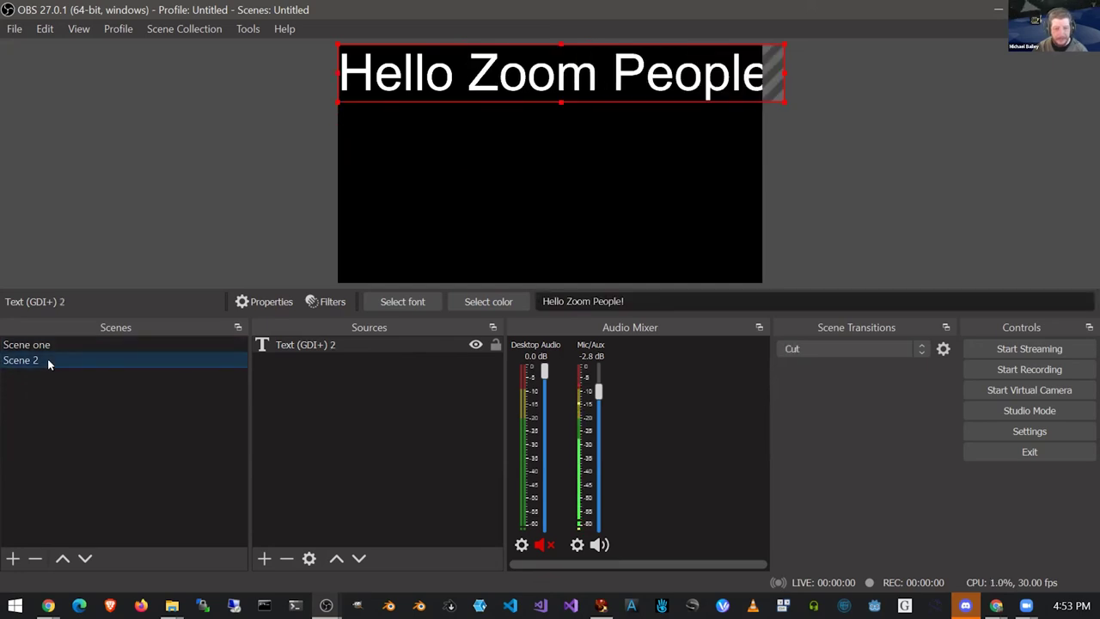
pyautogui.click(58, 344)
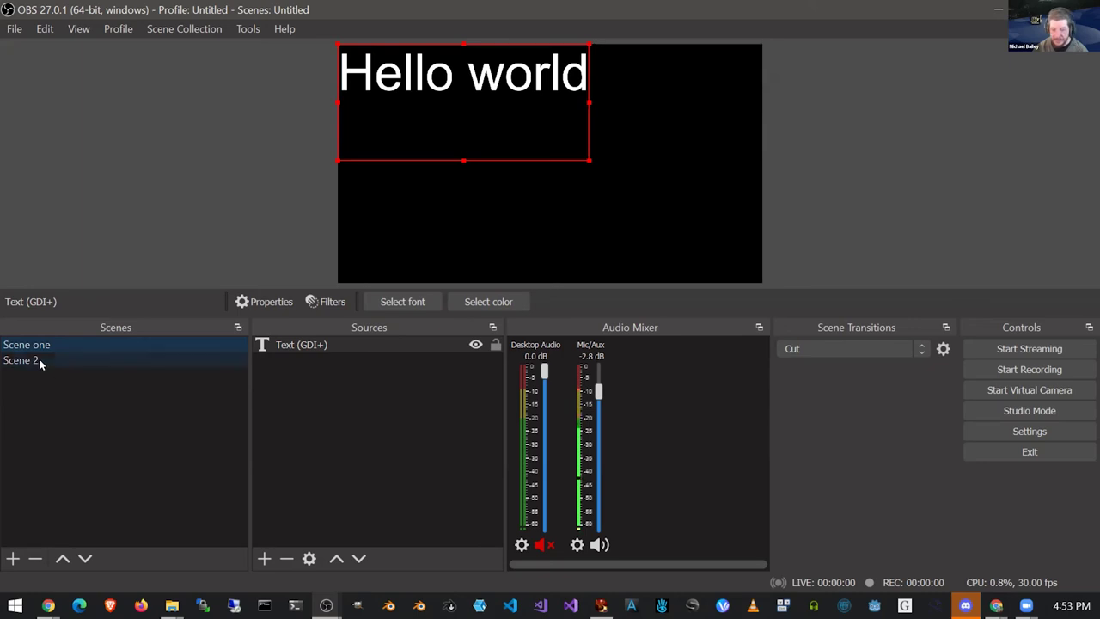
pyautogui.click(40, 362)
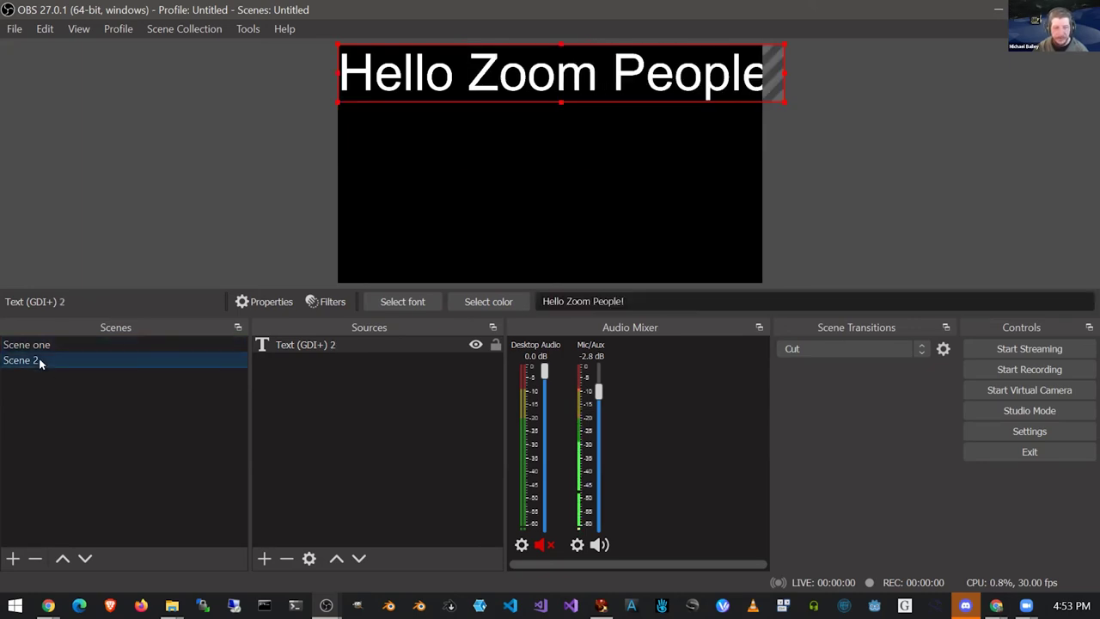
# - Set the scene transition to Swipe
pyautogui.click(855, 350)
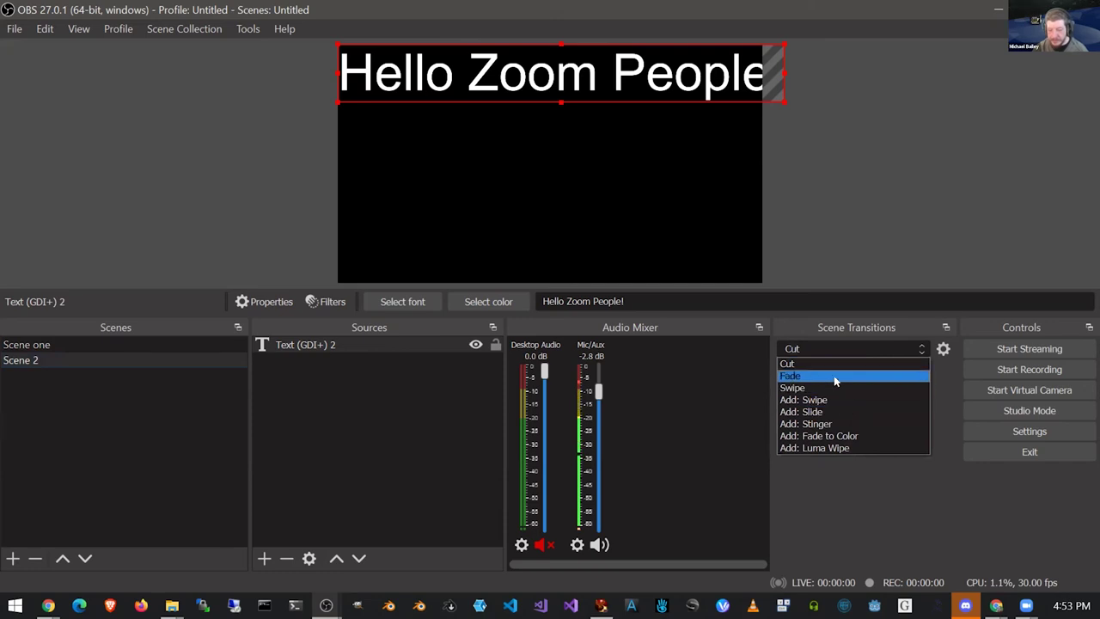
pyautogui.click(828, 388)
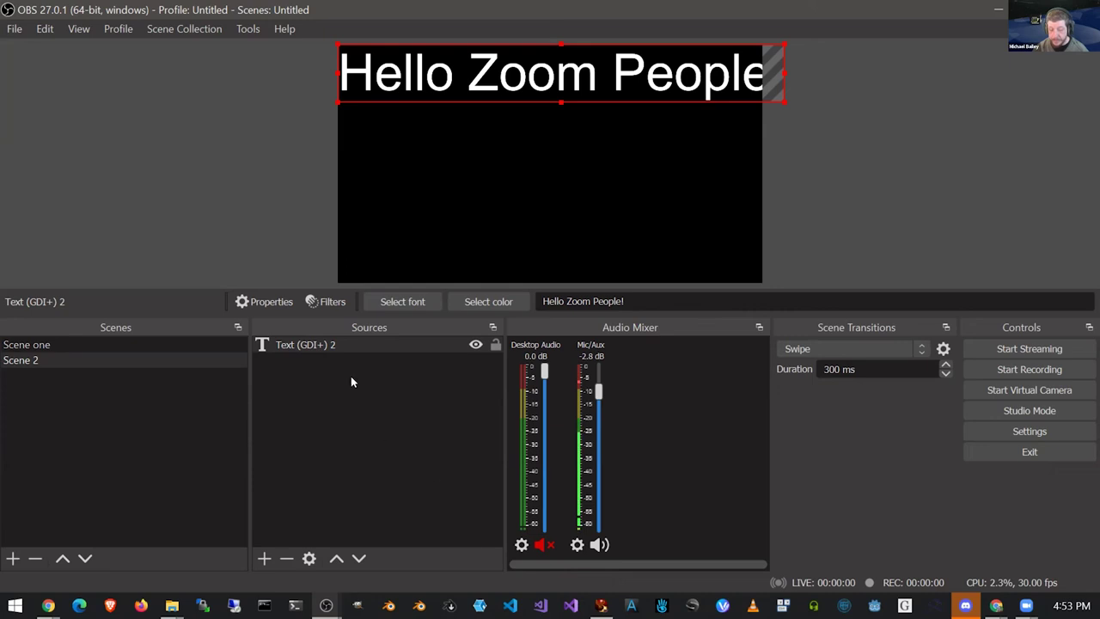
# - Preview the Swipe transition by switching to Scene one, to Scene 2 and back to Scene one
pyautogui.click(139, 347)
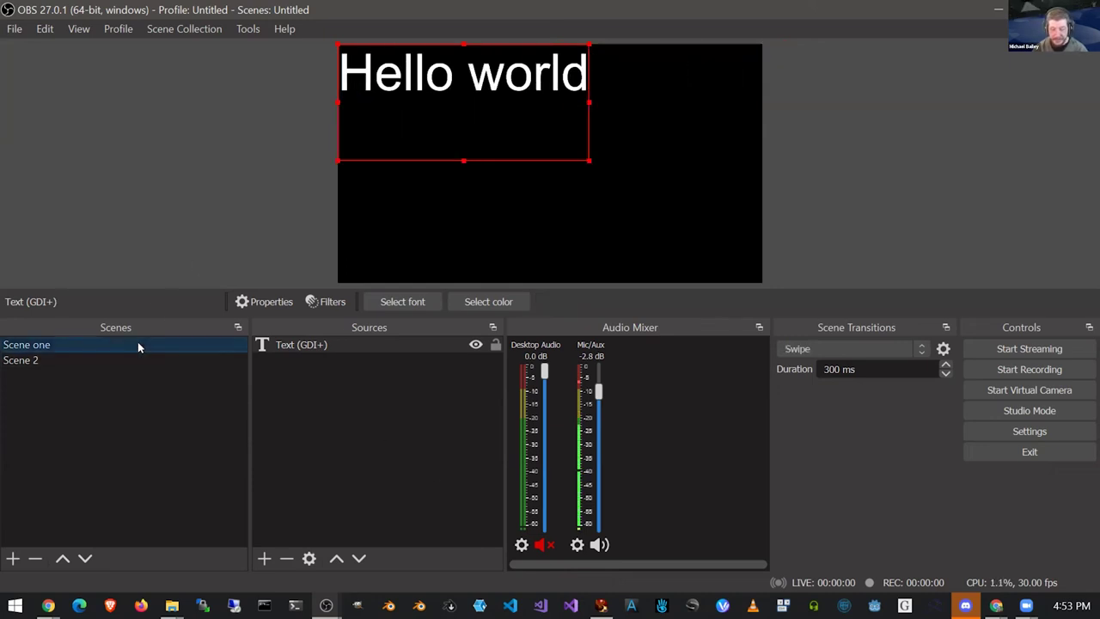
pyautogui.click(112, 359)
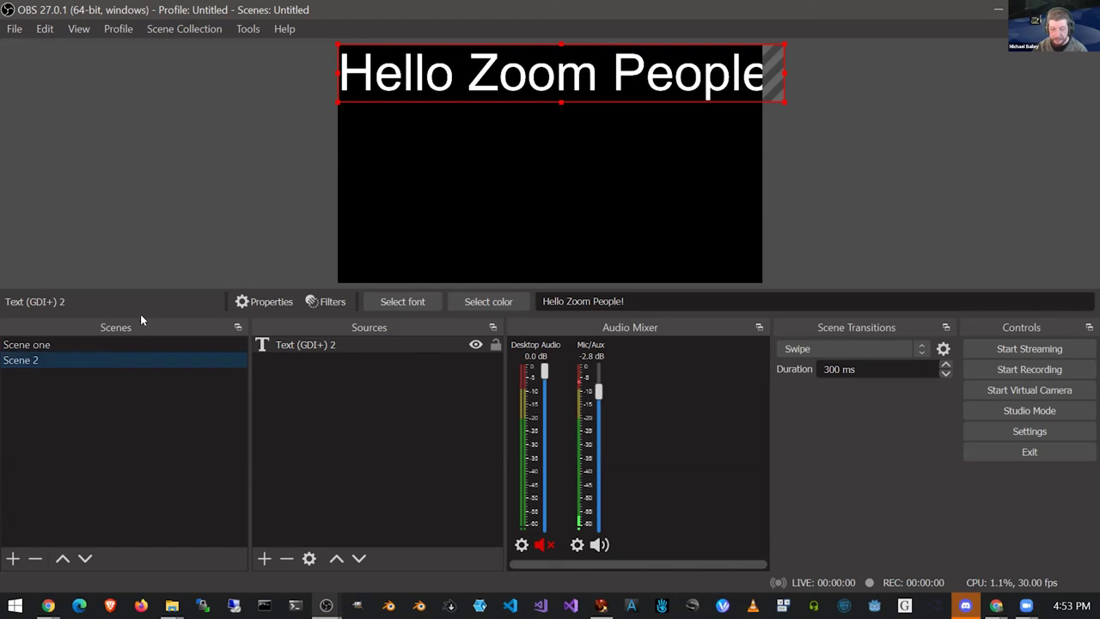
pyautogui.click(129, 351)
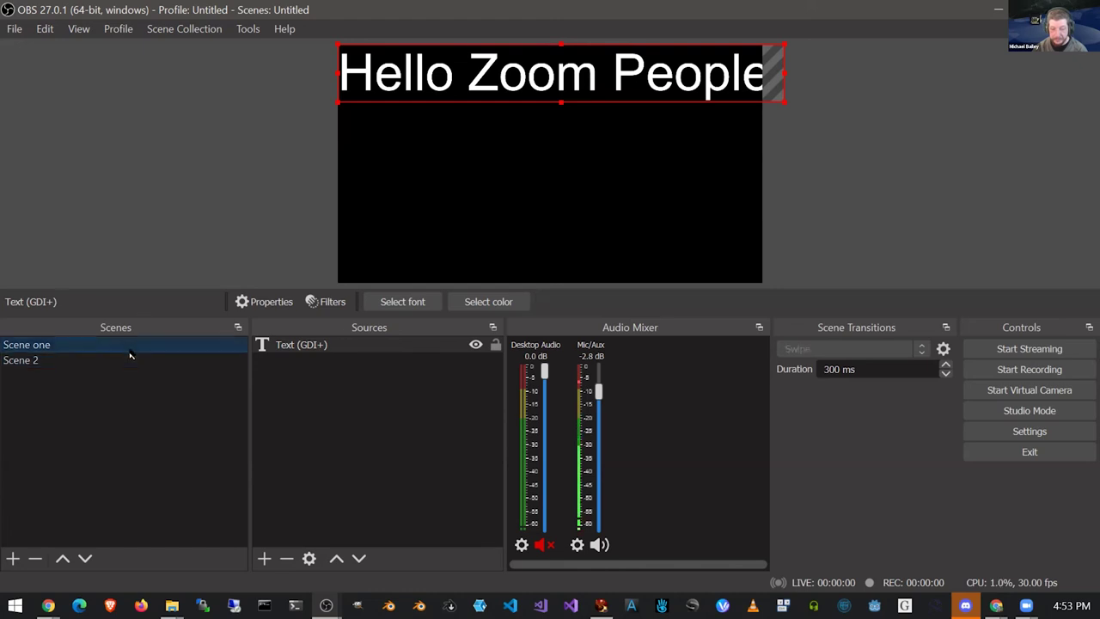
# - Set the scene transition to Cut
pyautogui.click(911, 348)
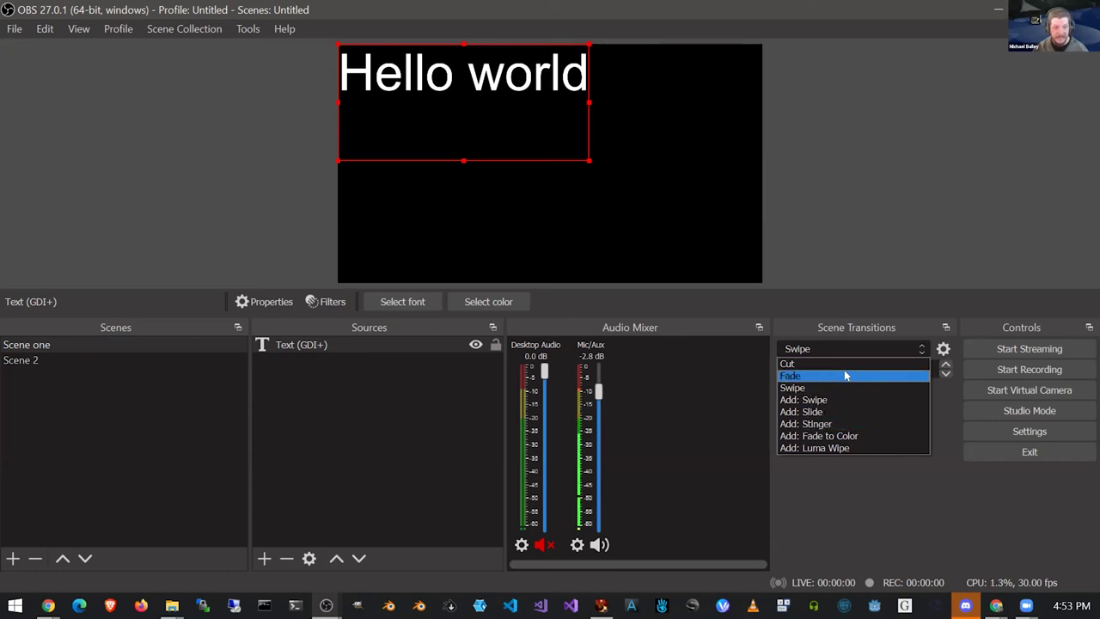
pyautogui.click(897, 526)
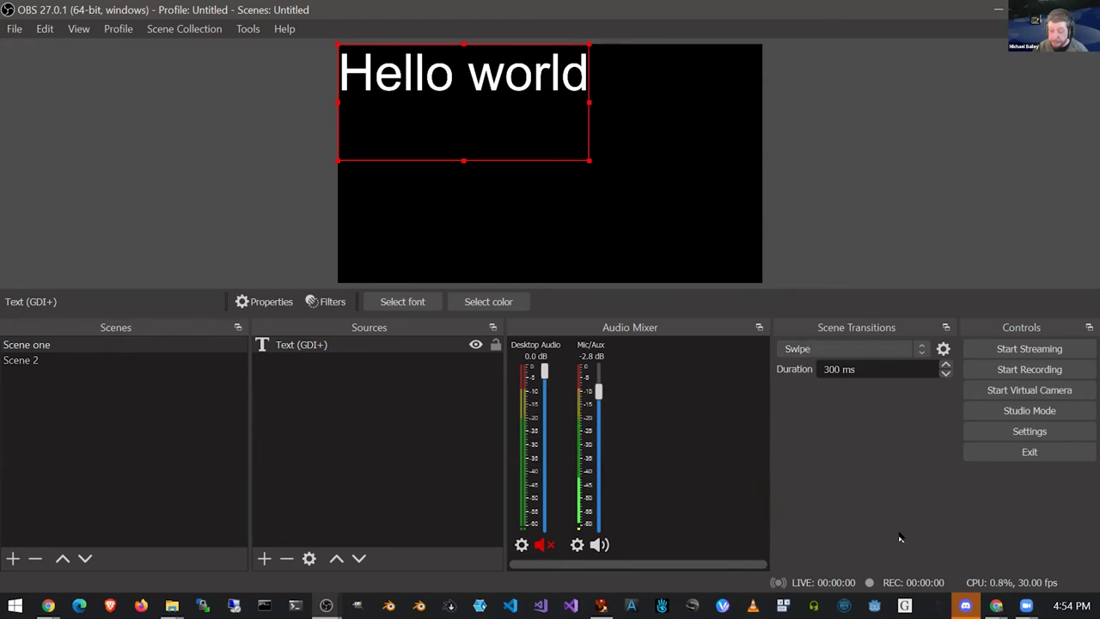
pyautogui.click(841, 349)
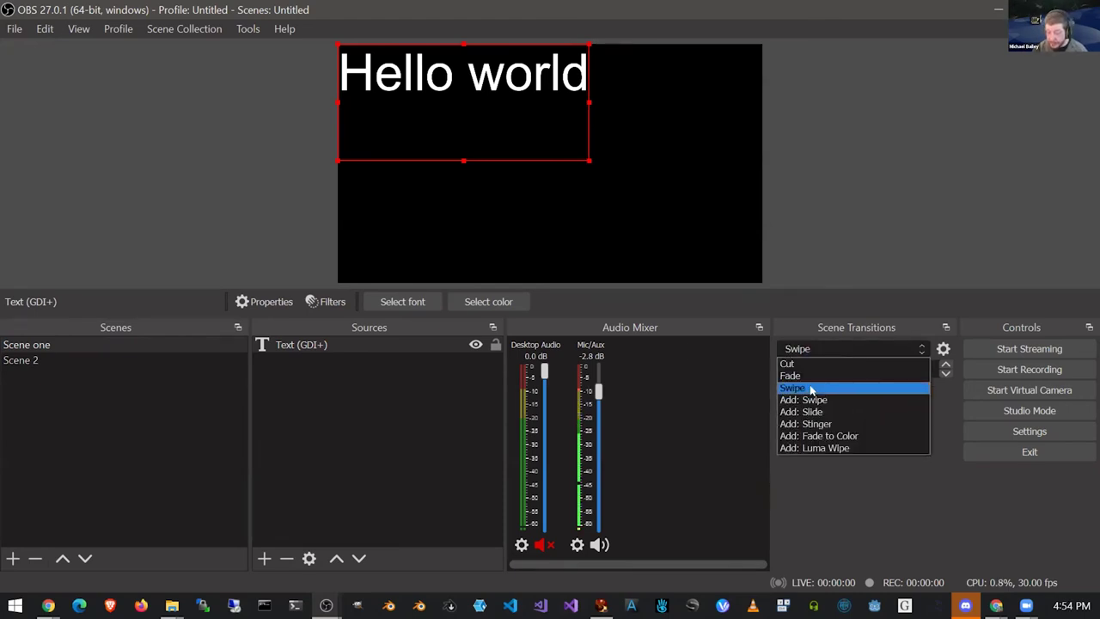
pyautogui.click(844, 365)
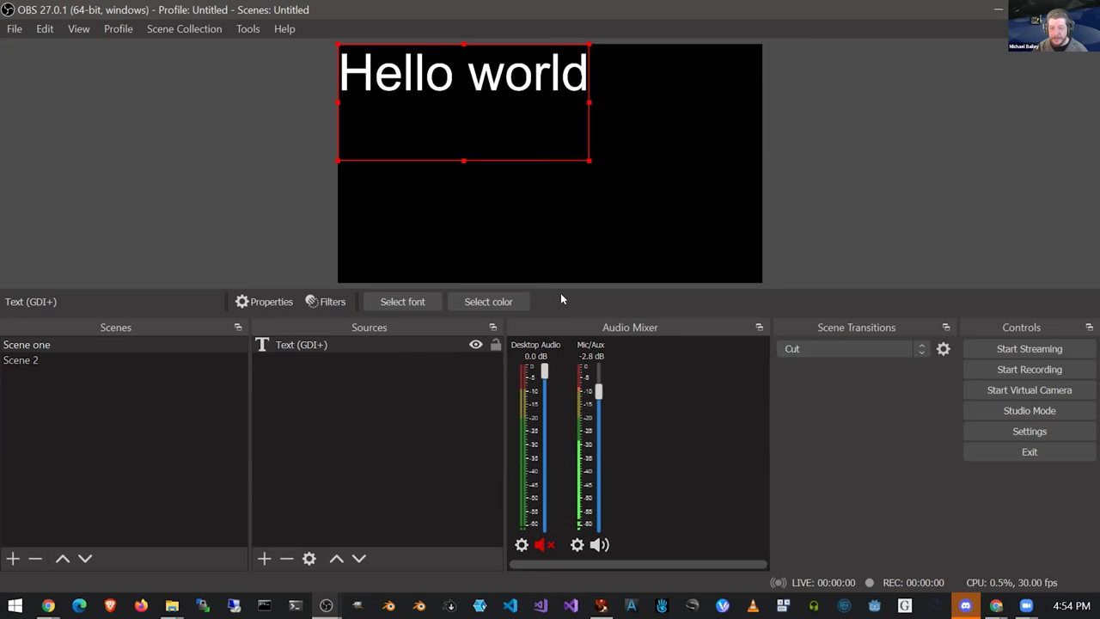
# - Remove the Text (GDI+) source from Scene one
pyautogui.click(304, 345)
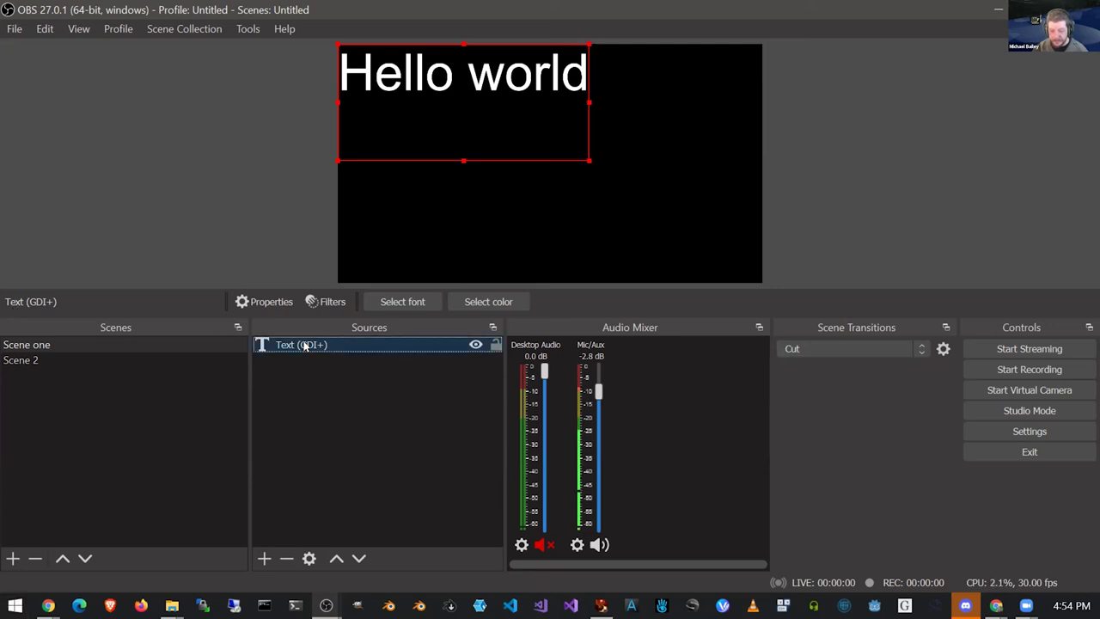
pyautogui.click(283, 560)
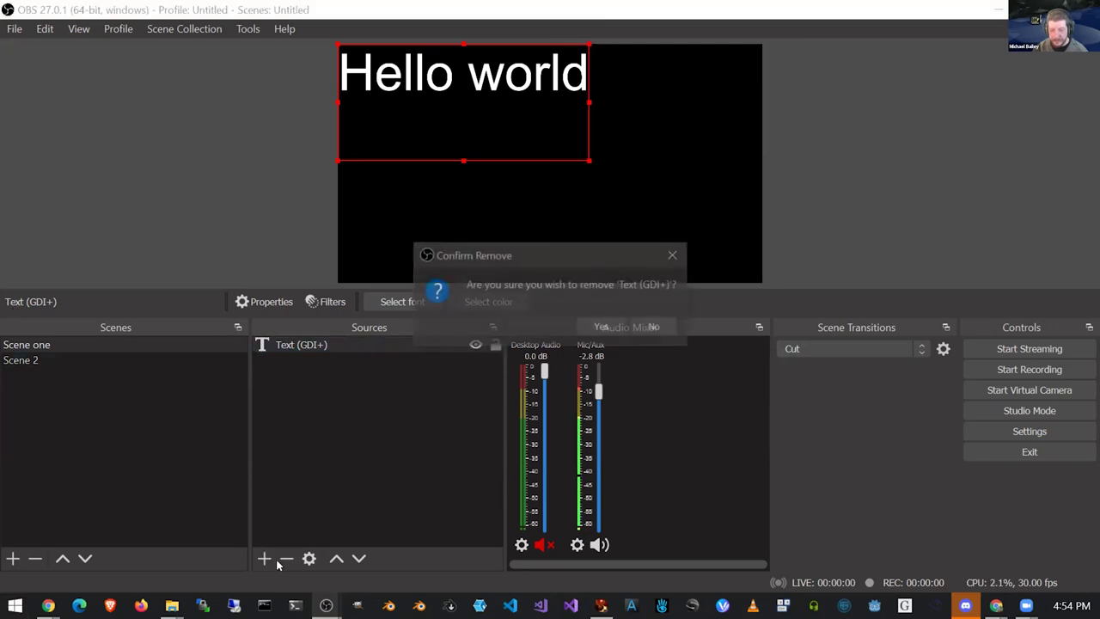
pyautogui.click(604, 326)
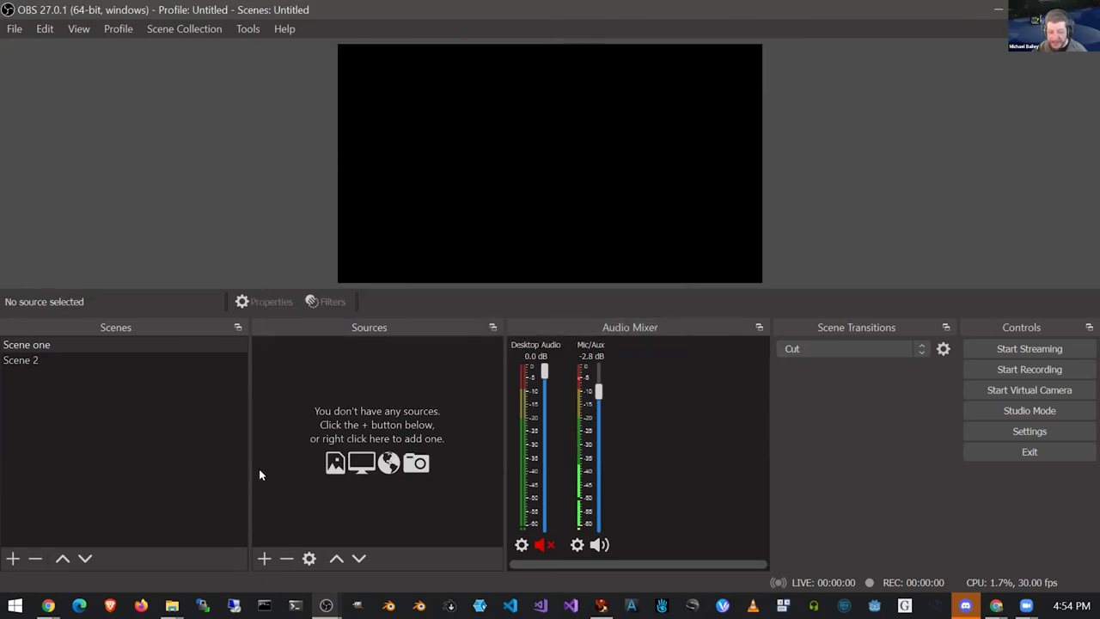
# - Add a new Window Capture source named Firestorm to Scene one
pyautogui.click(57, 344)
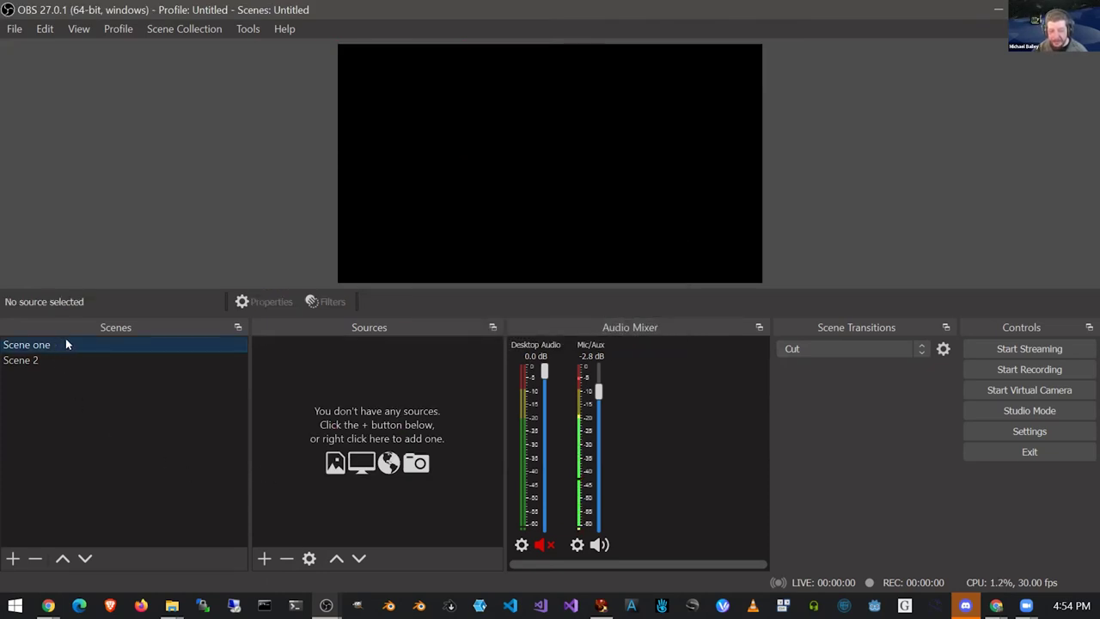
pyautogui.click(265, 560)
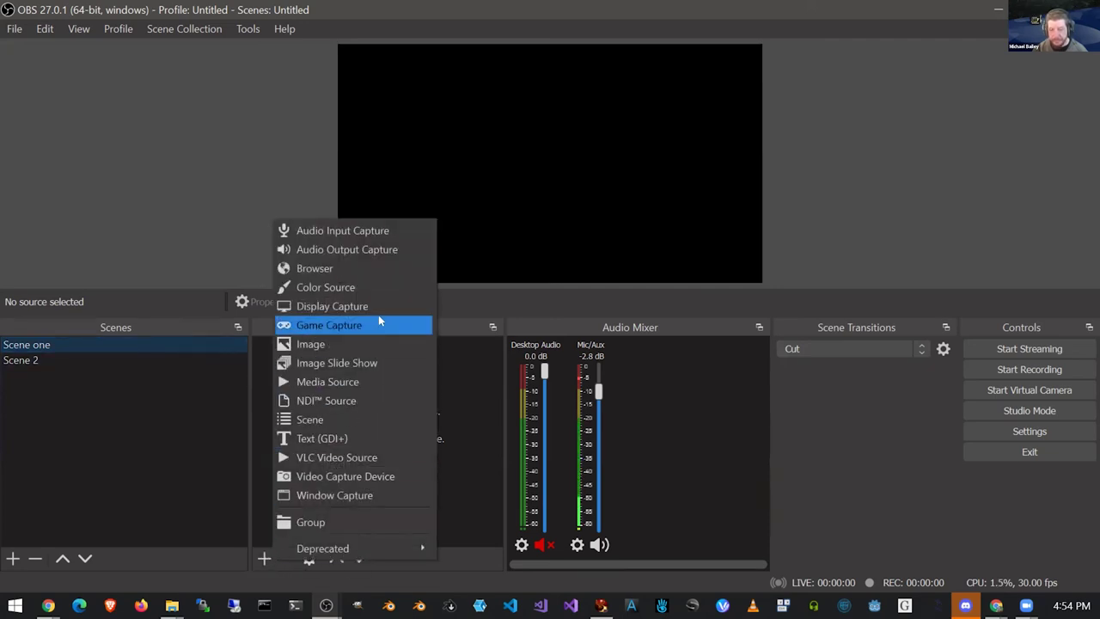
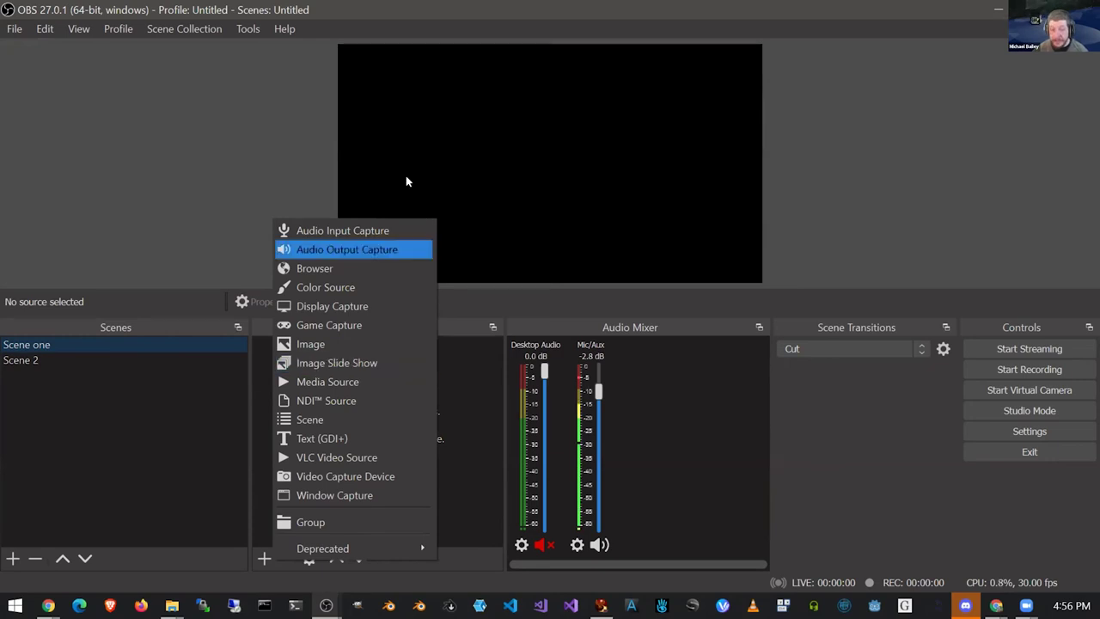
pyautogui.click(327, 494)
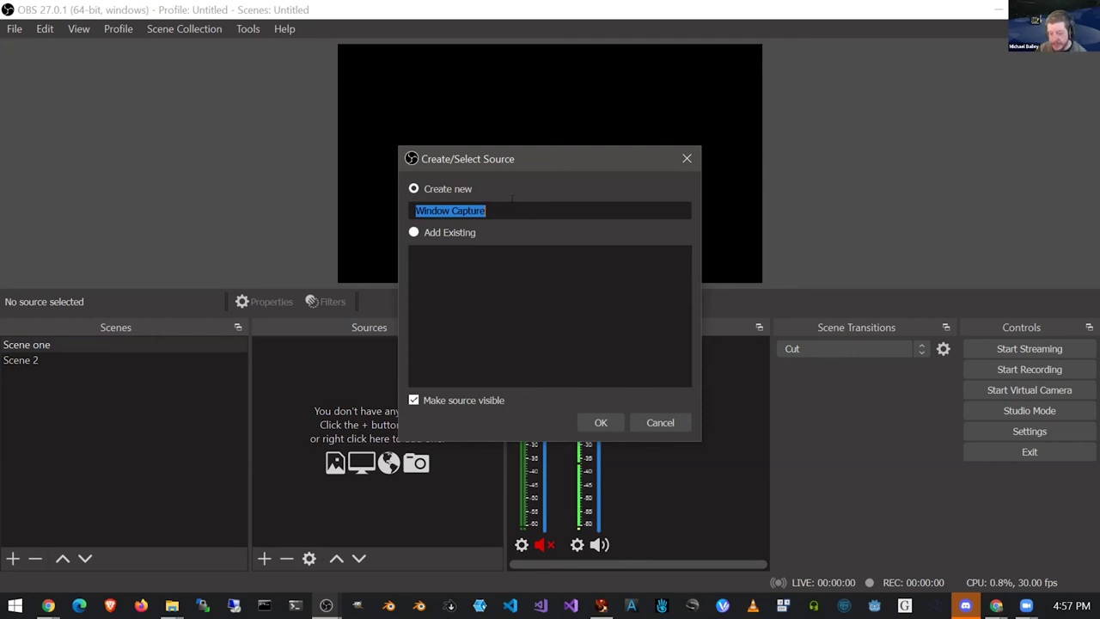
pyautogui.write('Firestorm')
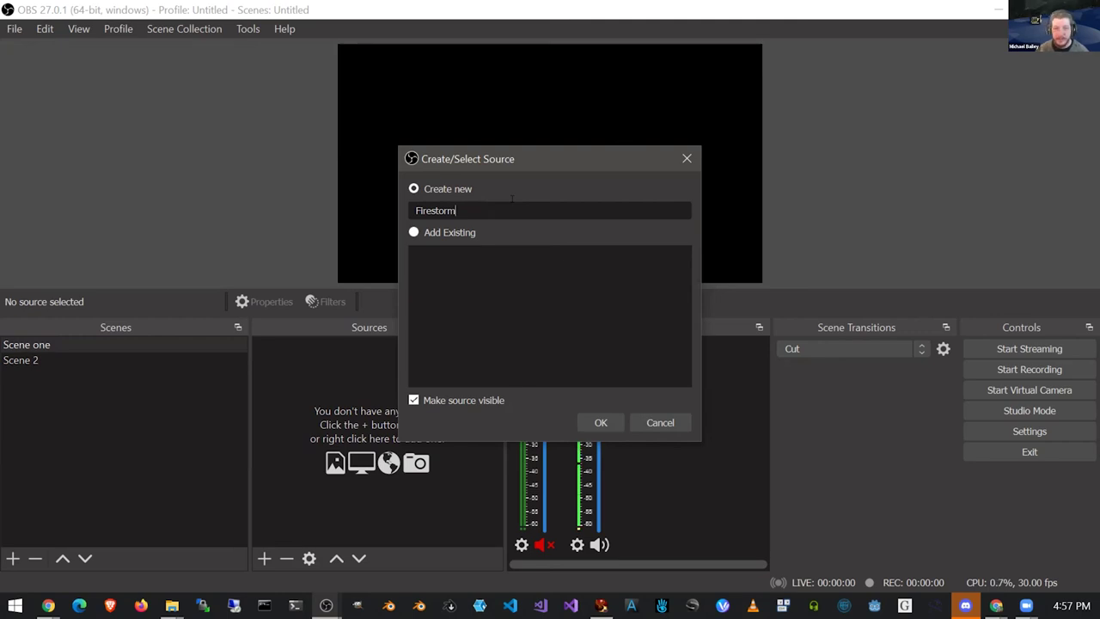
pyautogui.click(599, 423)
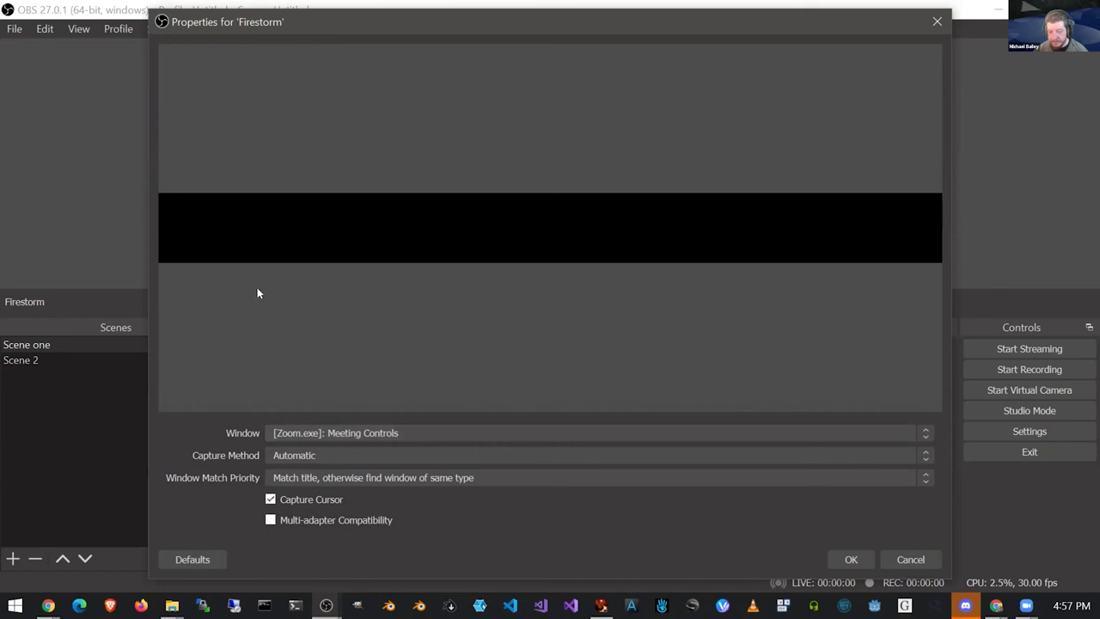
# - Check the windows available to the Firestorm source and cancel its properties without choosing one
pyautogui.click(297, 432)
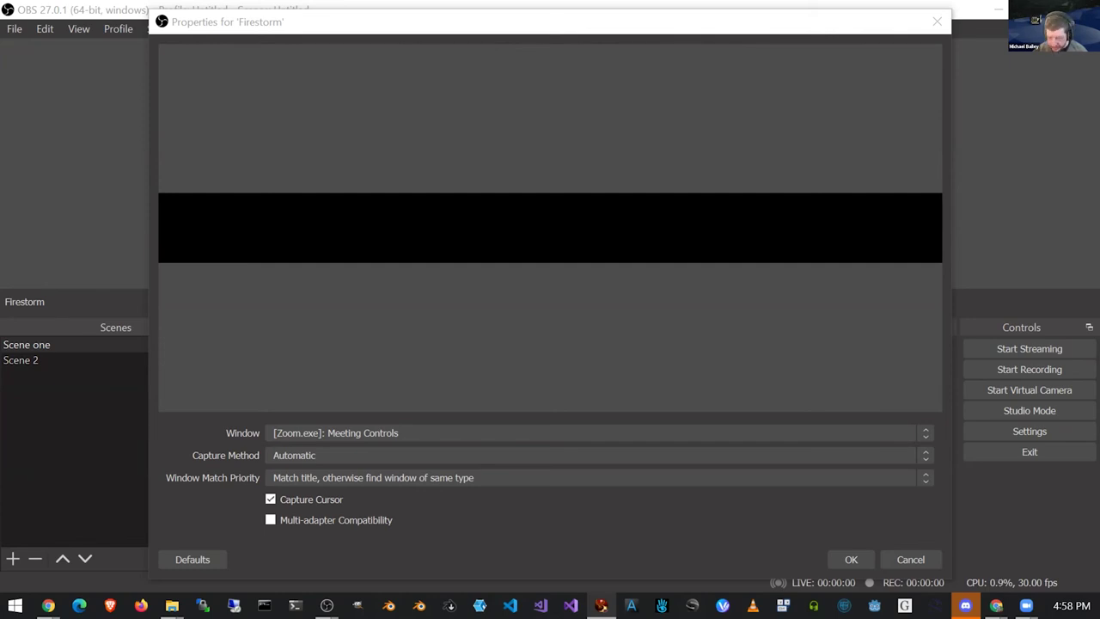
pyautogui.click(405, 432)
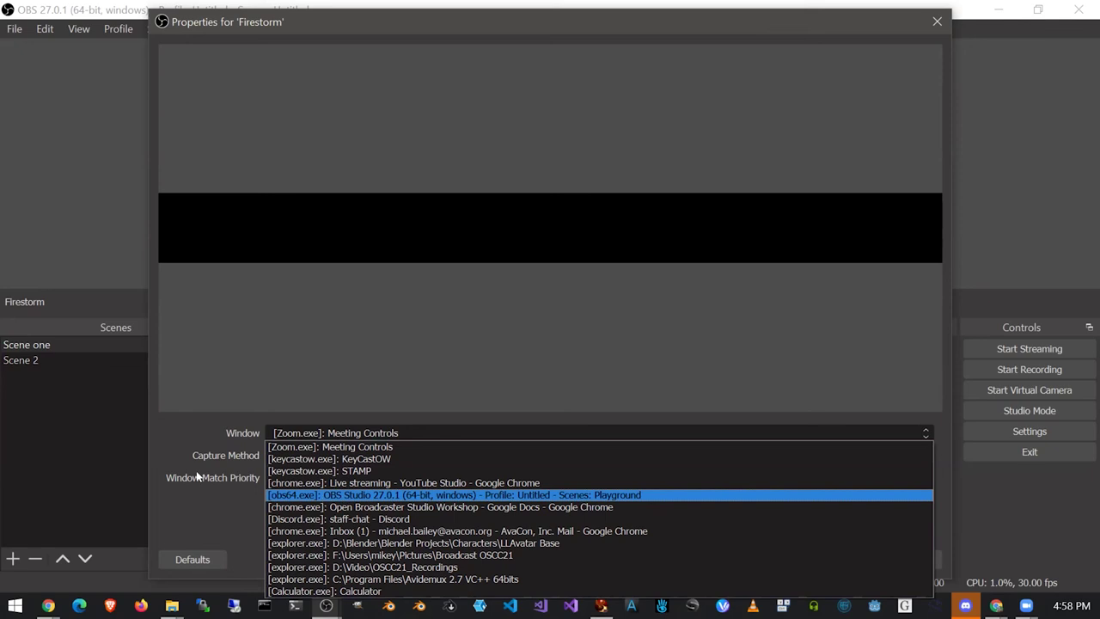
pyautogui.press('Escape')
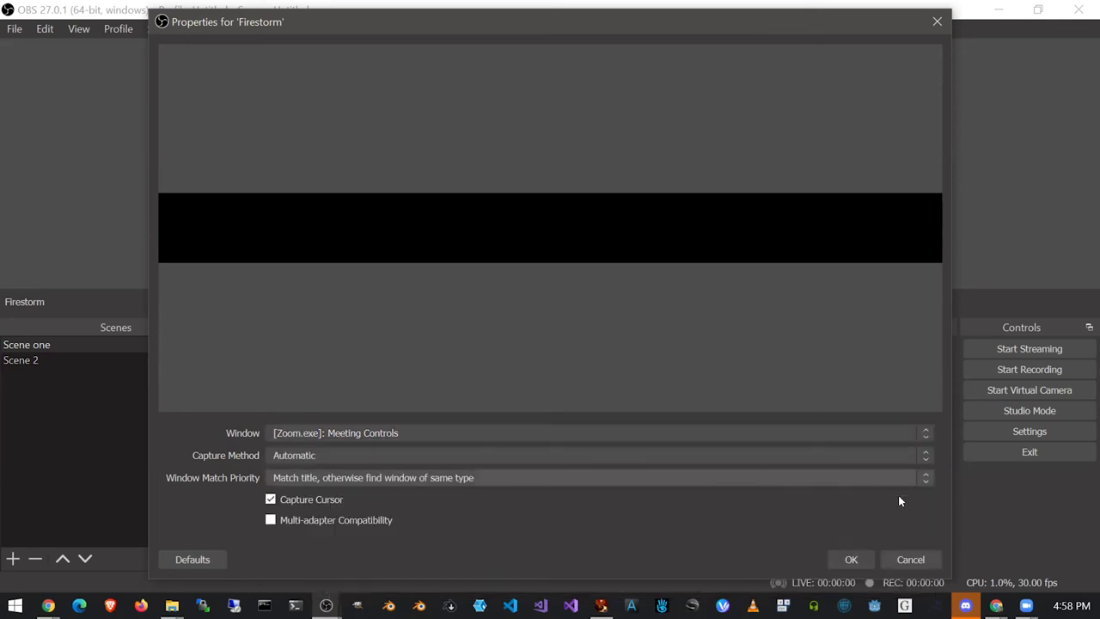
pyautogui.click(910, 560)
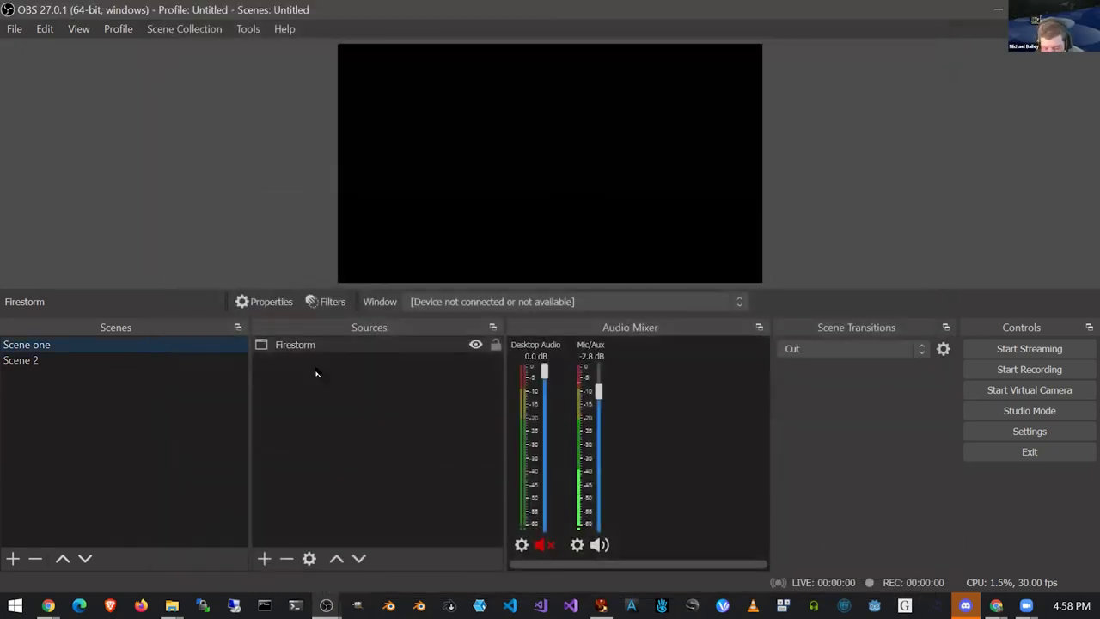
# - Remove the Firestorm window capture source from Scene one
pyautogui.click(288, 346)
pyautogui.rightClick(288, 346)
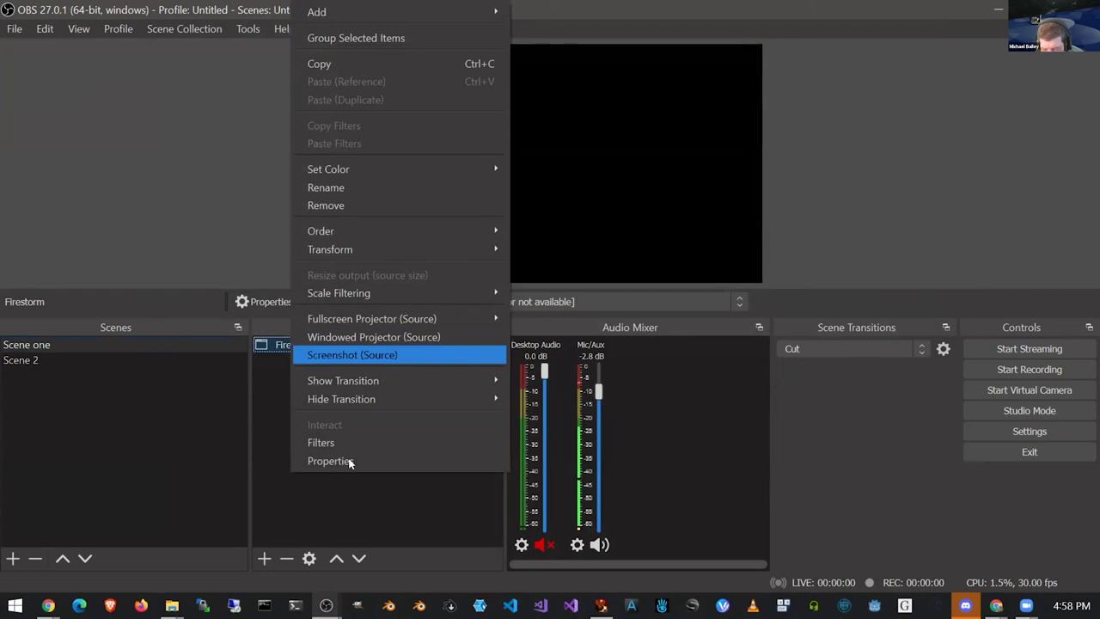
pyautogui.click(286, 558)
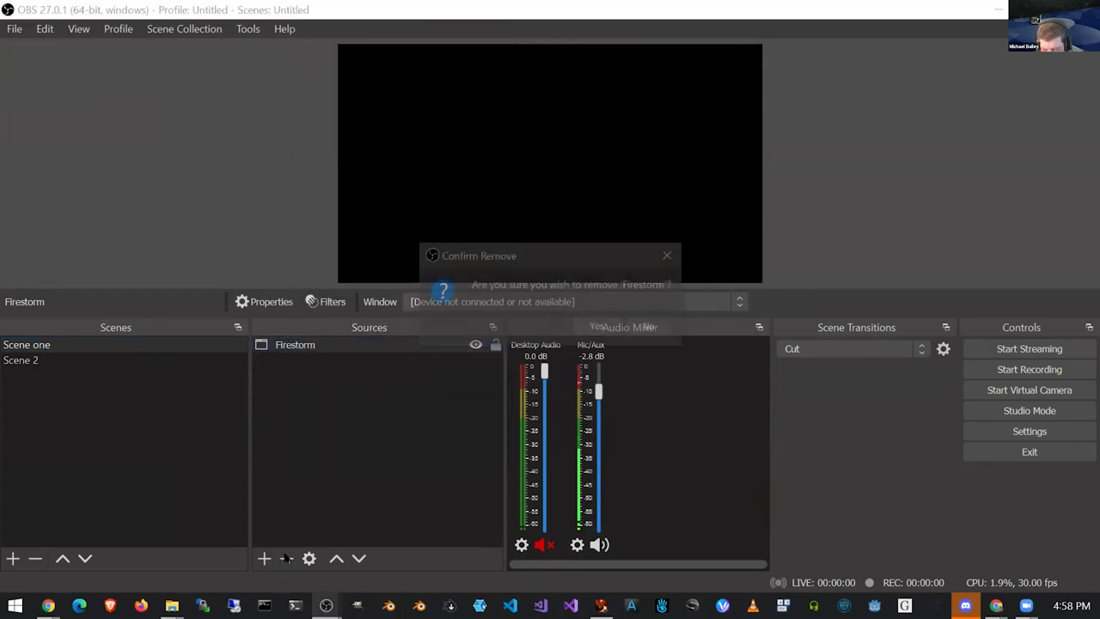
pyautogui.click(596, 326)
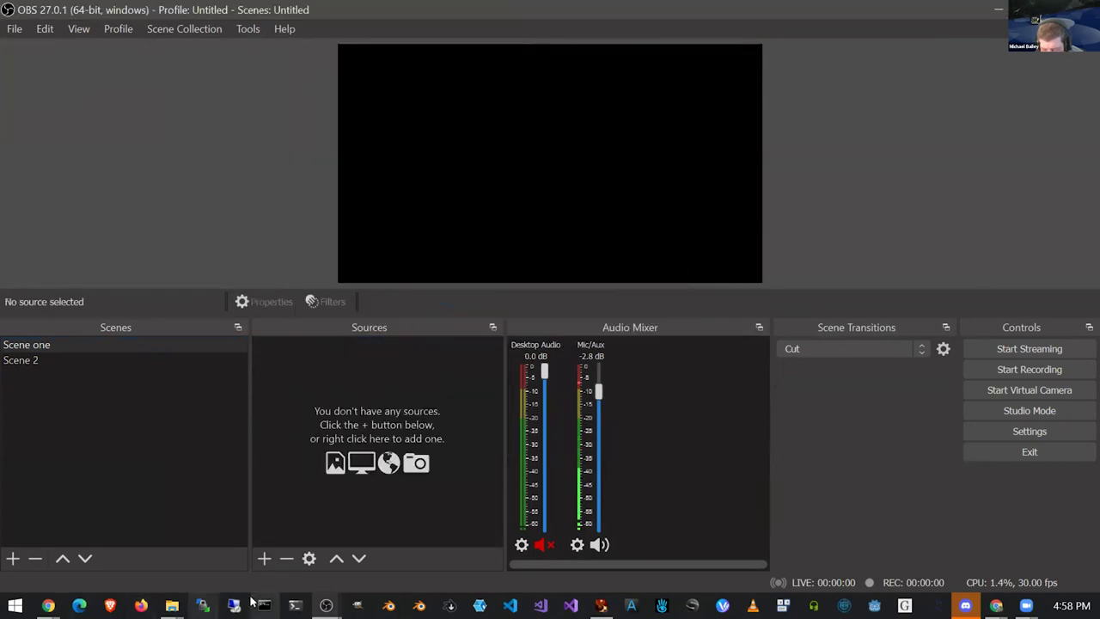
# - Add a new Game Capture source to Scene one, keeping the default name and visibility
pyautogui.click(264, 557)
pyautogui.click(350, 314)
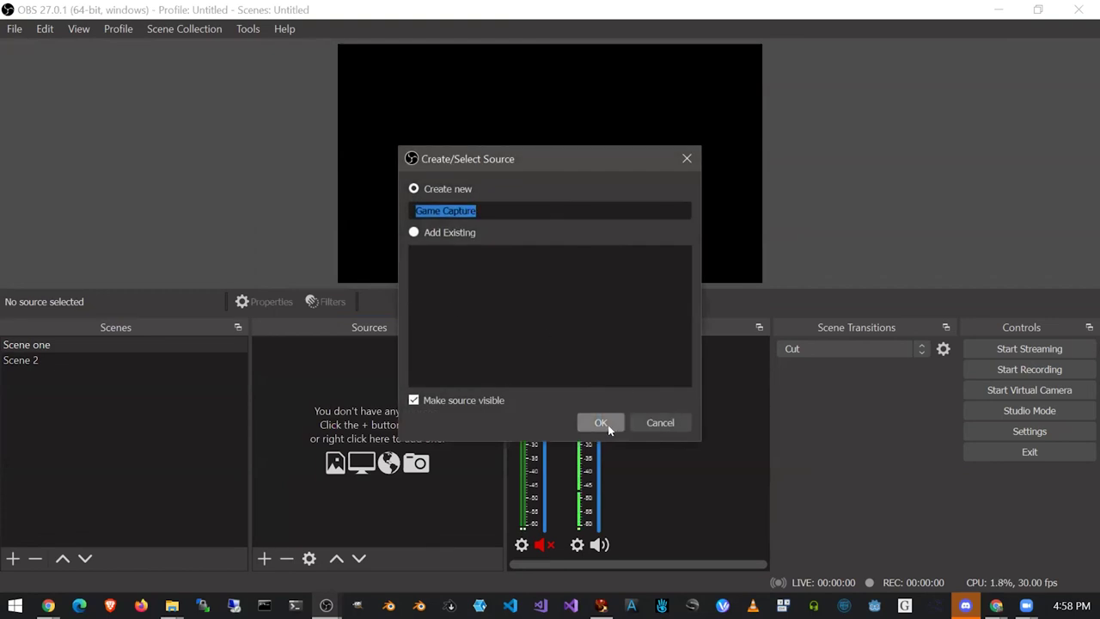
pyautogui.click(608, 425)
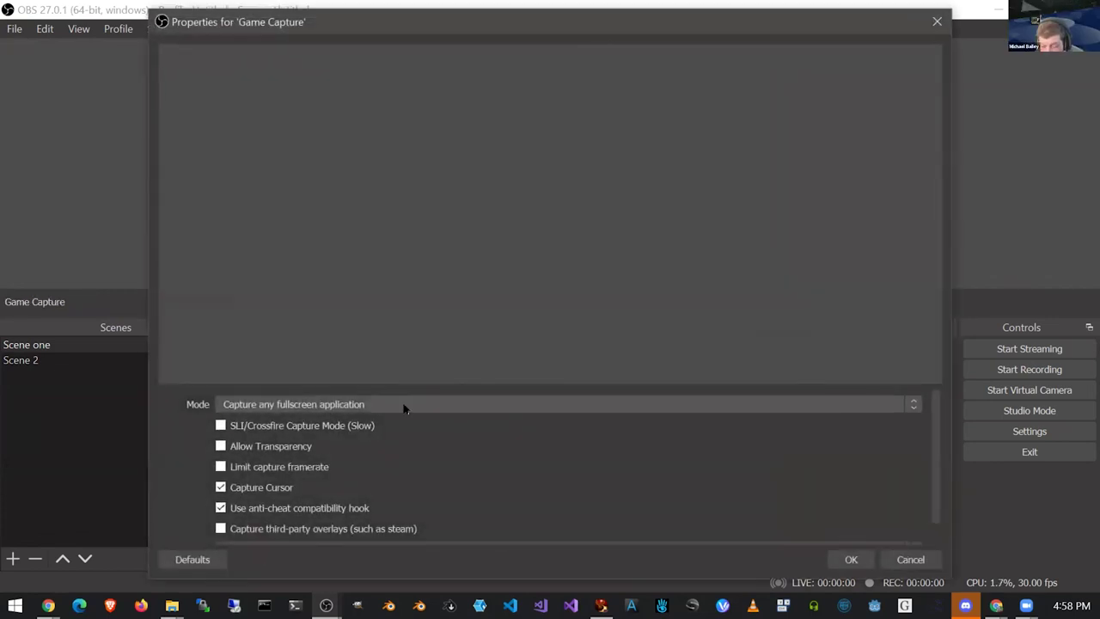
# - Set the Game Capture mode to Capture specific window and choose the FirestormOS-Releasex64.exe window
pyautogui.click(404, 405)
pyautogui.click(342, 429)
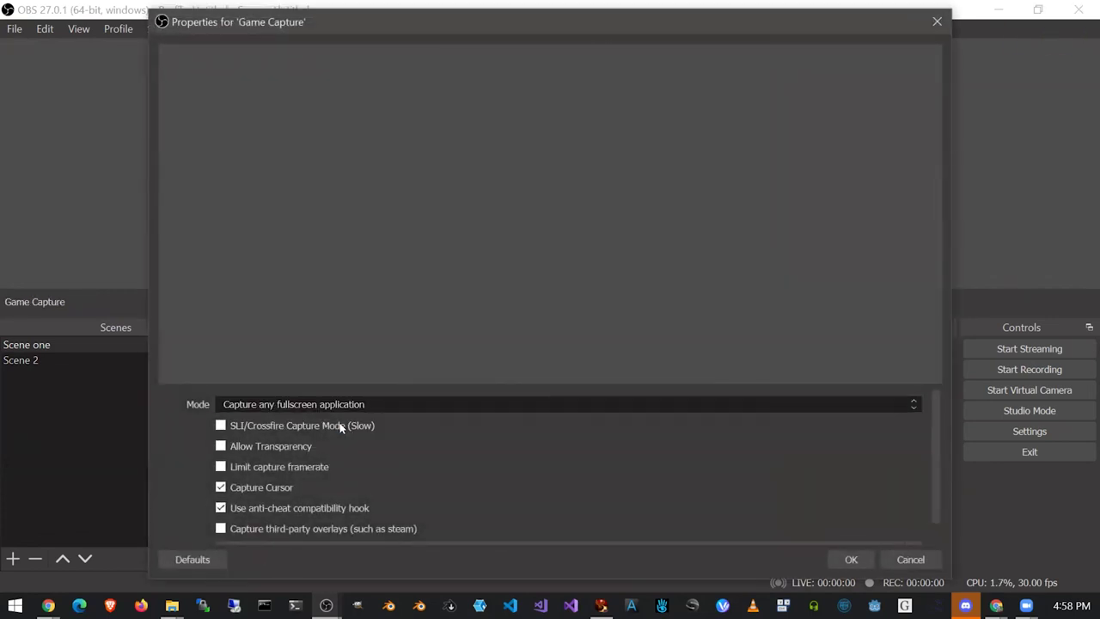
pyautogui.click(394, 406)
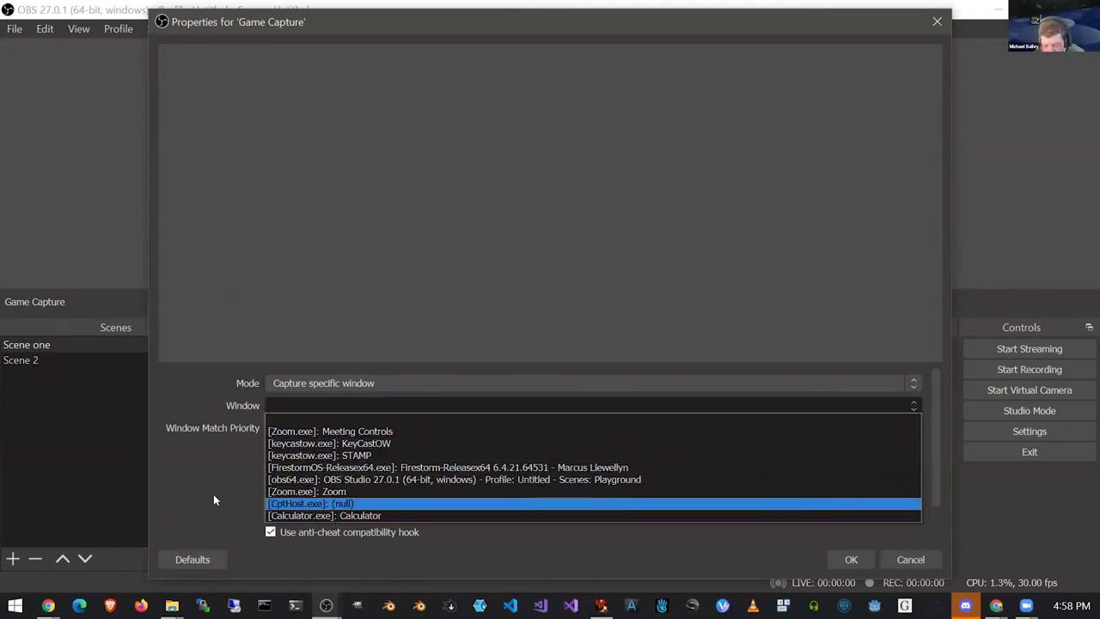
pyautogui.click(443, 467)
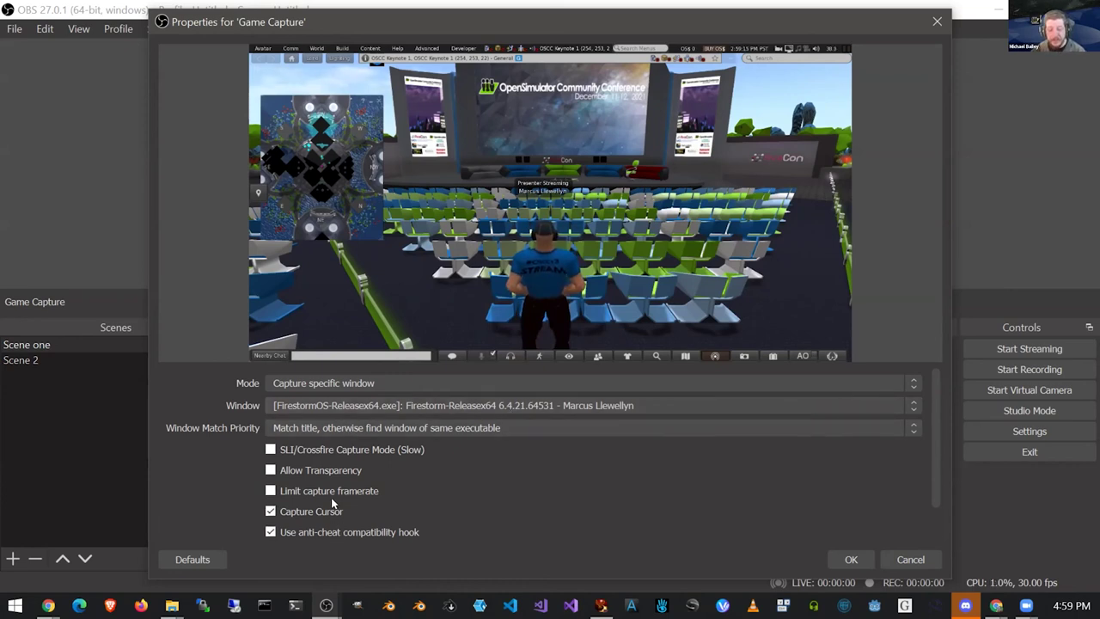
# - Review the remaining Game Capture options, toggle Capture Cursor off and on again, and accept the properties
pyautogui.scroll(-1, 307, 512)
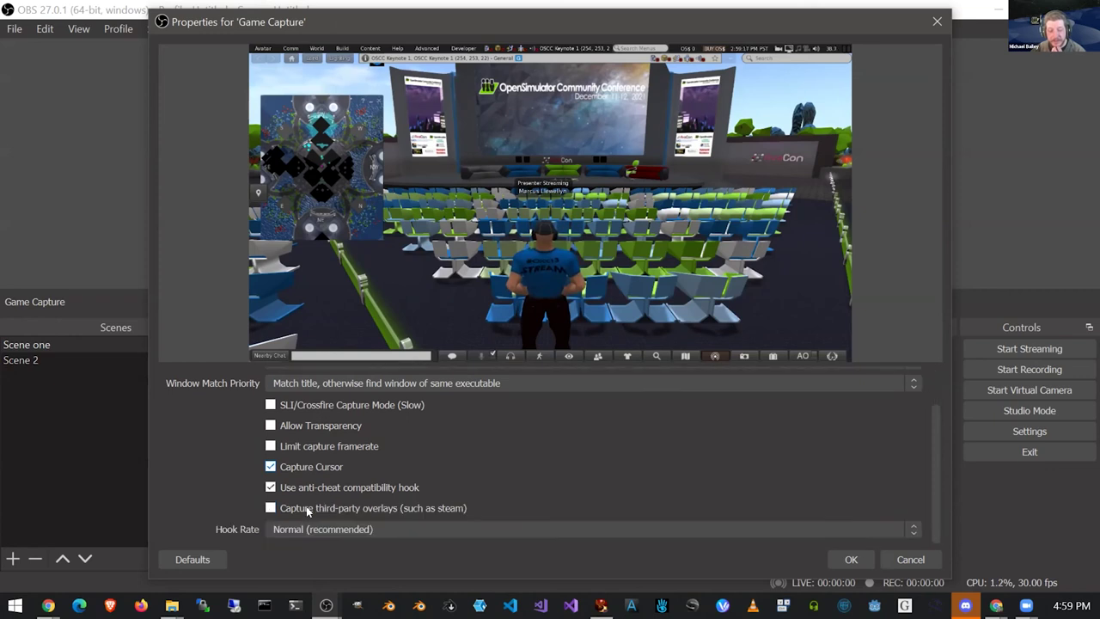
pyautogui.scroll(1, 307, 514)
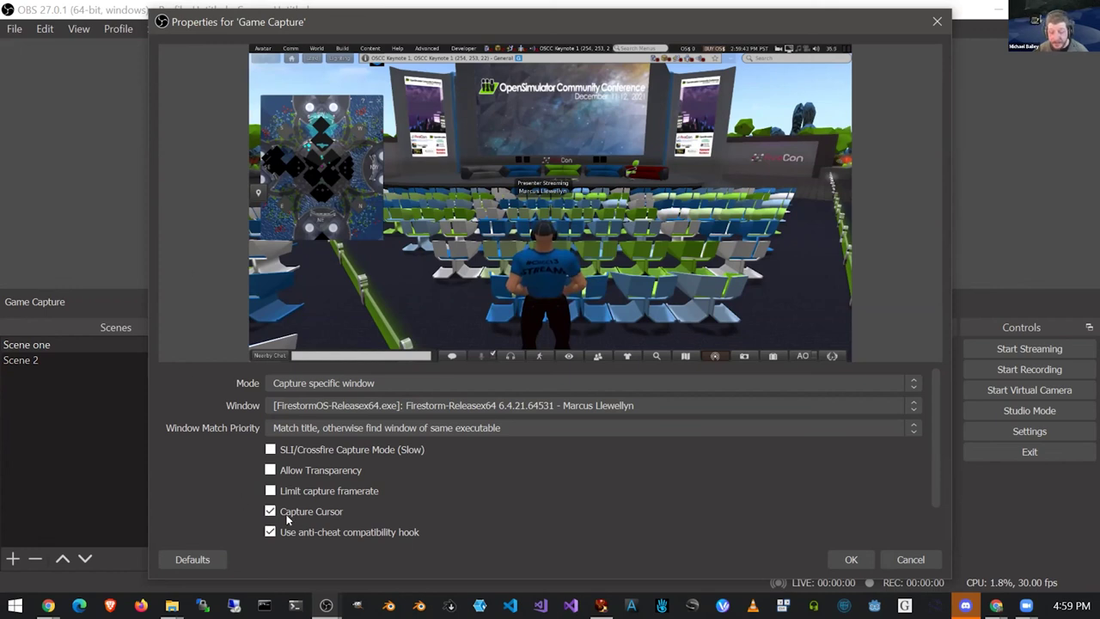
pyautogui.click(271, 511)
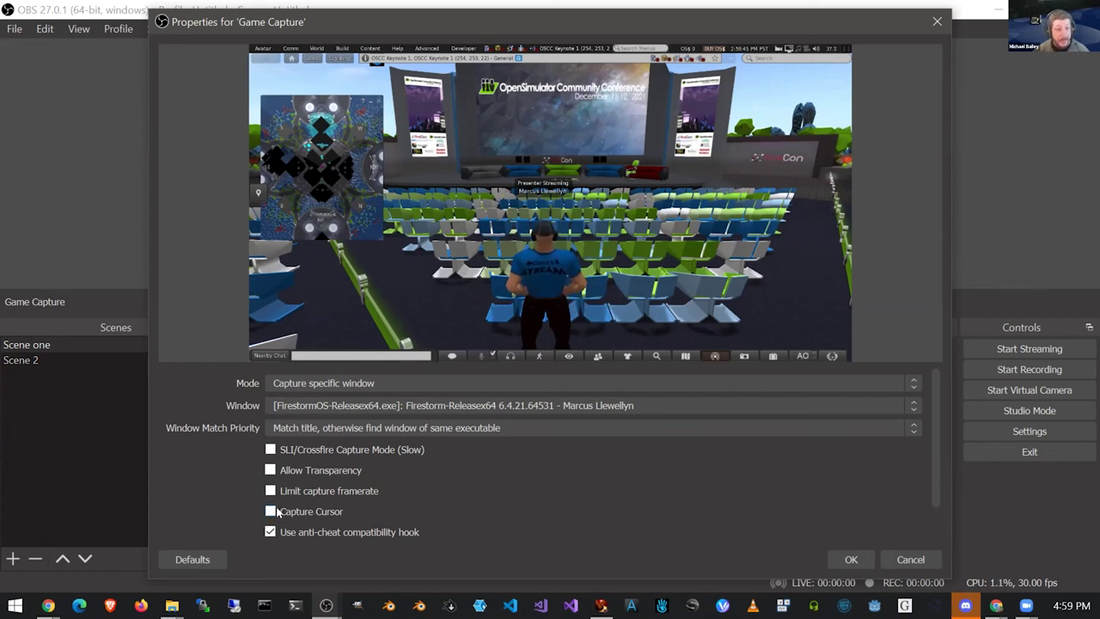
pyautogui.click(272, 511)
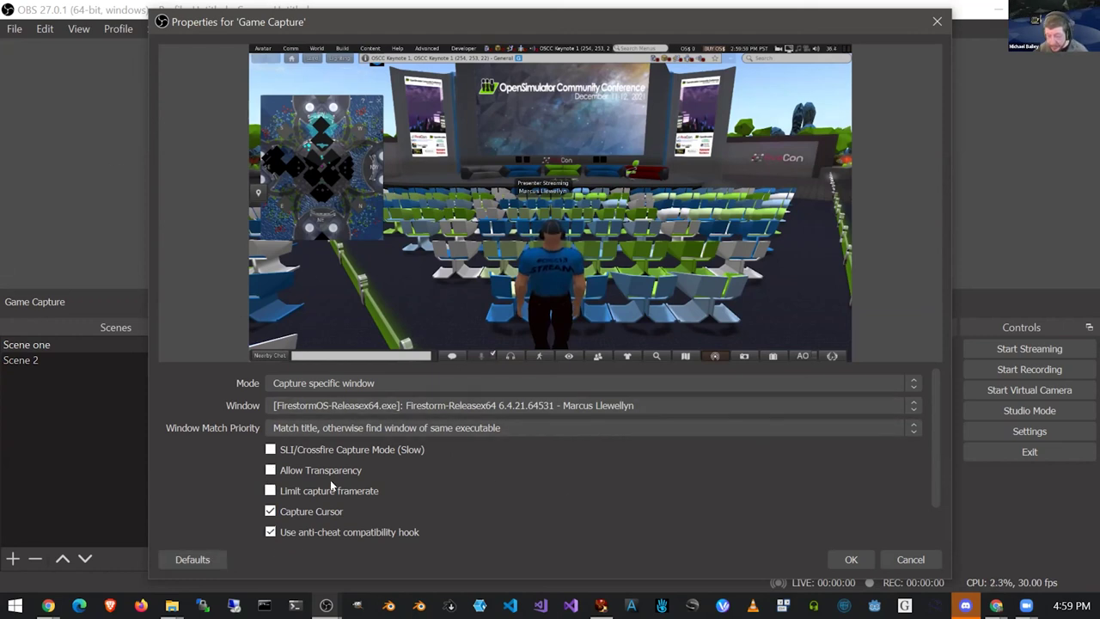
pyautogui.click(851, 558)
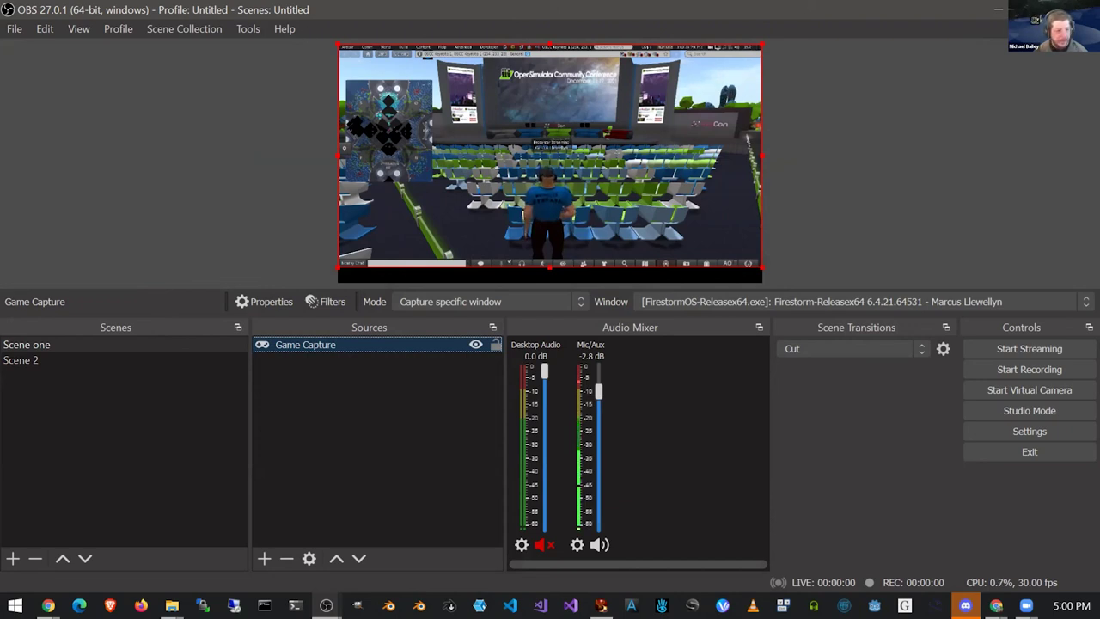
# - Deselect the Game Capture source in the preview
pyautogui.hotkey('alt', 'Tab')
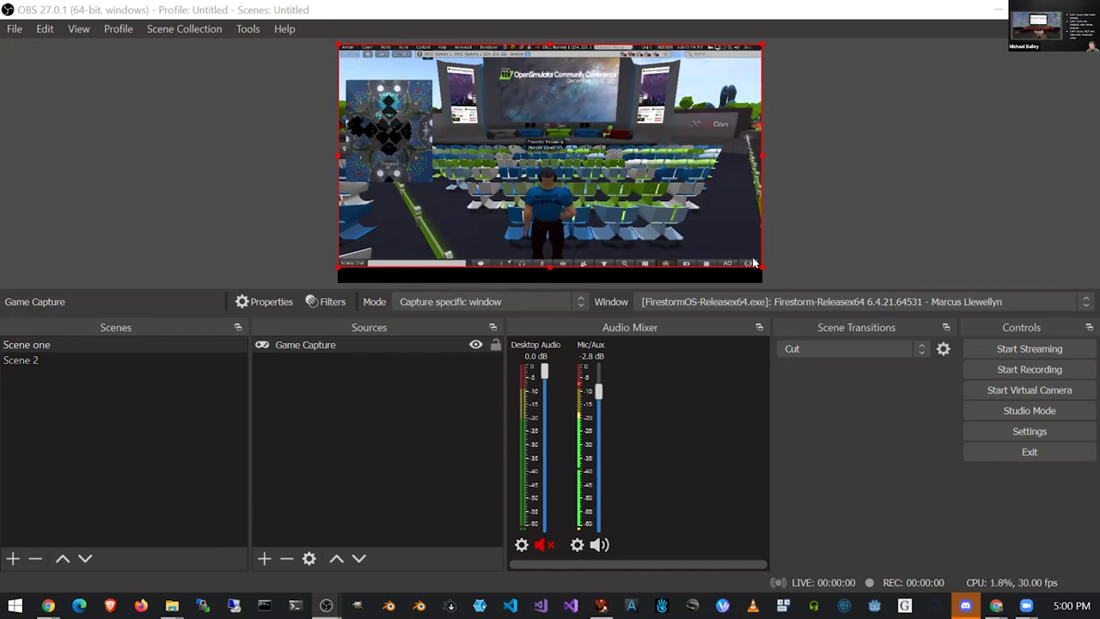
pyautogui.click(840, 233)
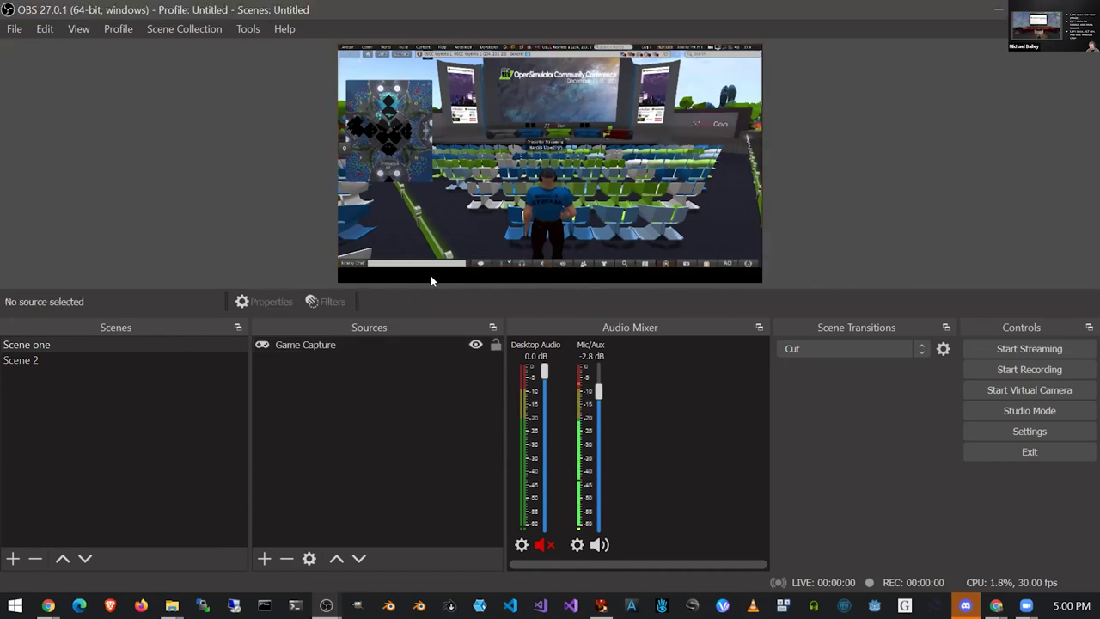
# - Enlarge the Game Capture source past the canvas edges and reposition it so its borders fall outside the visible area
pyautogui.click(533, 142)
pyautogui.moveTo(550, 140); pyautogui.dragTo(530, 126)
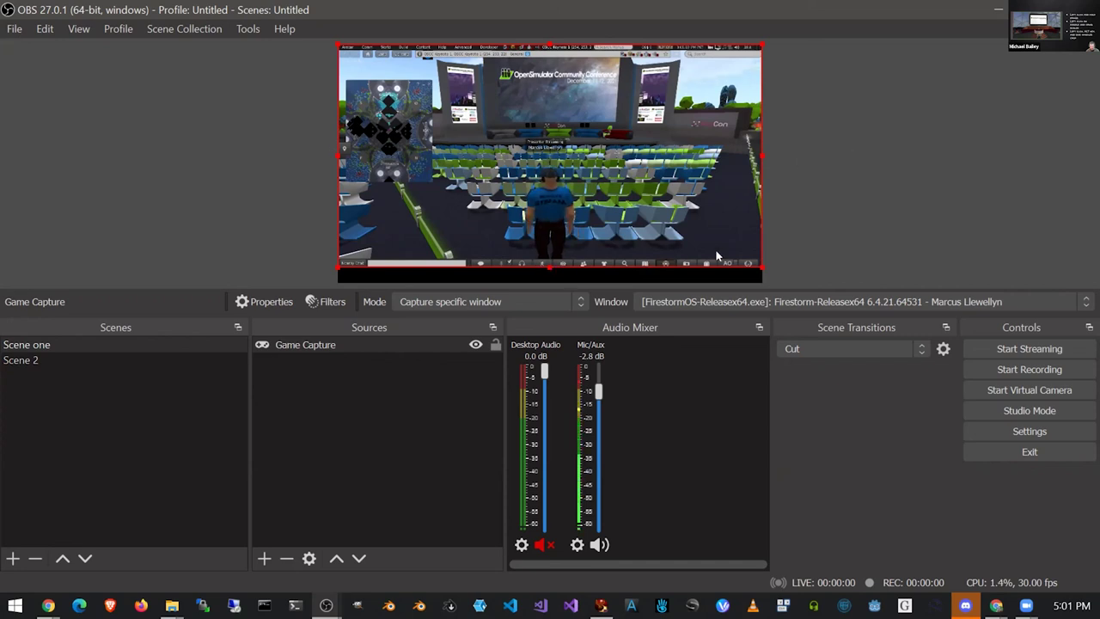
pyautogui.moveTo(755, 263); pyautogui.dragTo(773, 275)
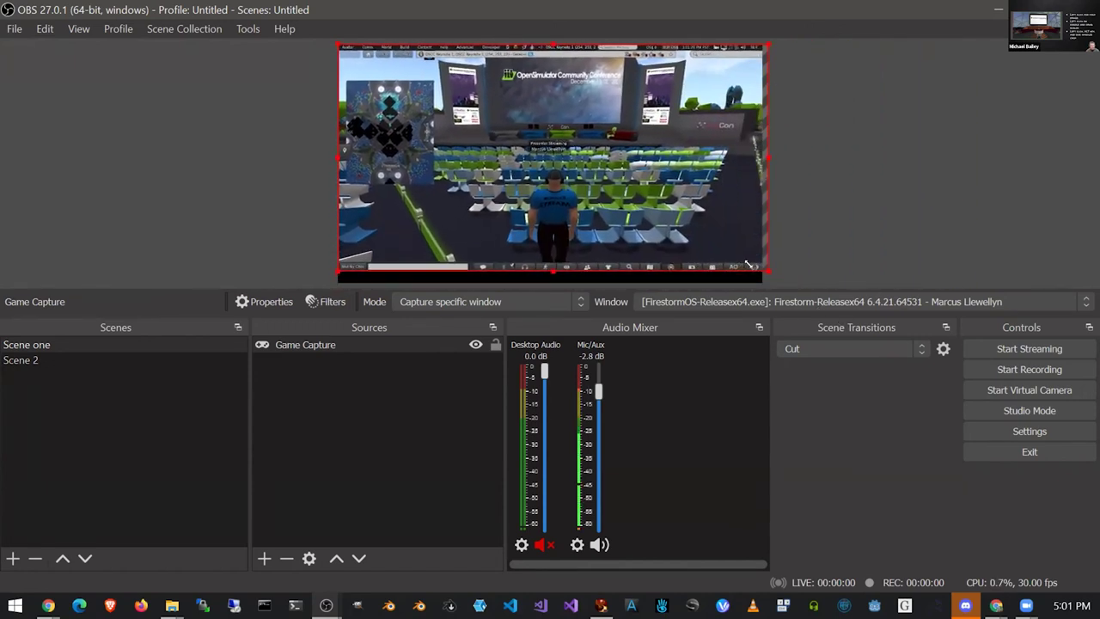
pyautogui.moveTo(754, 263); pyautogui.dragTo(843, 268)
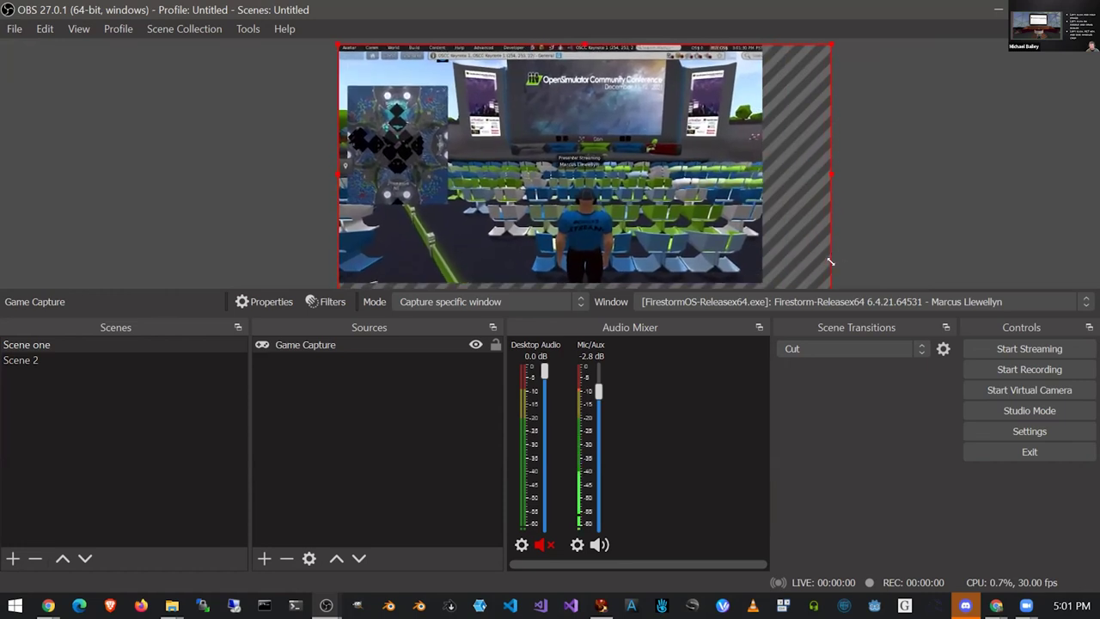
pyautogui.moveTo(668, 209); pyautogui.dragTo(620, 200)
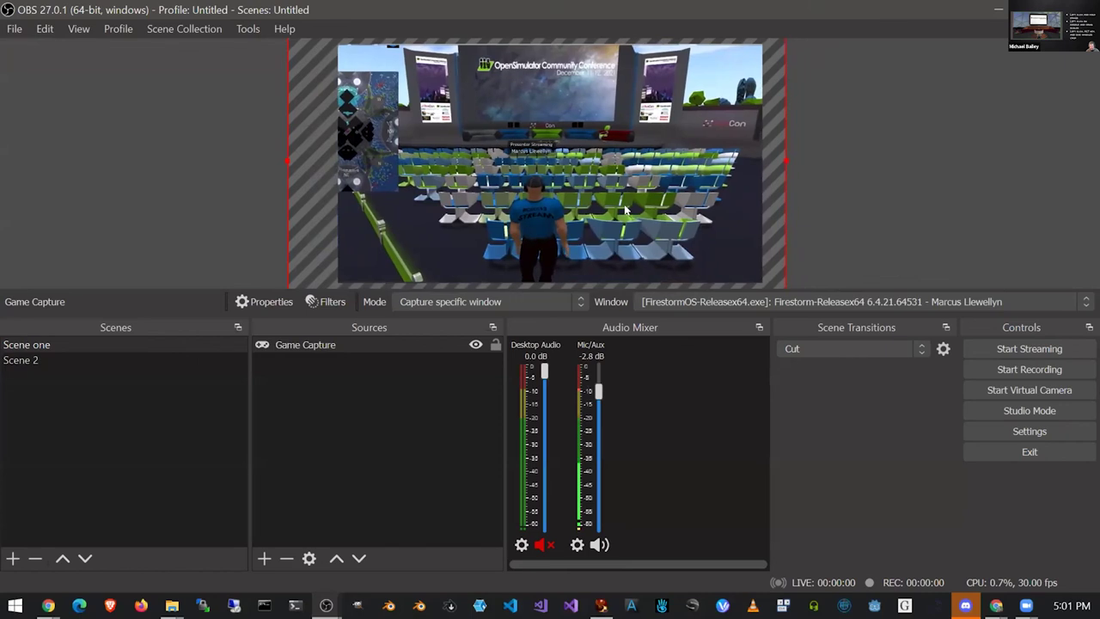
pyautogui.moveTo(620, 200); pyautogui.dragTo(615, 200)
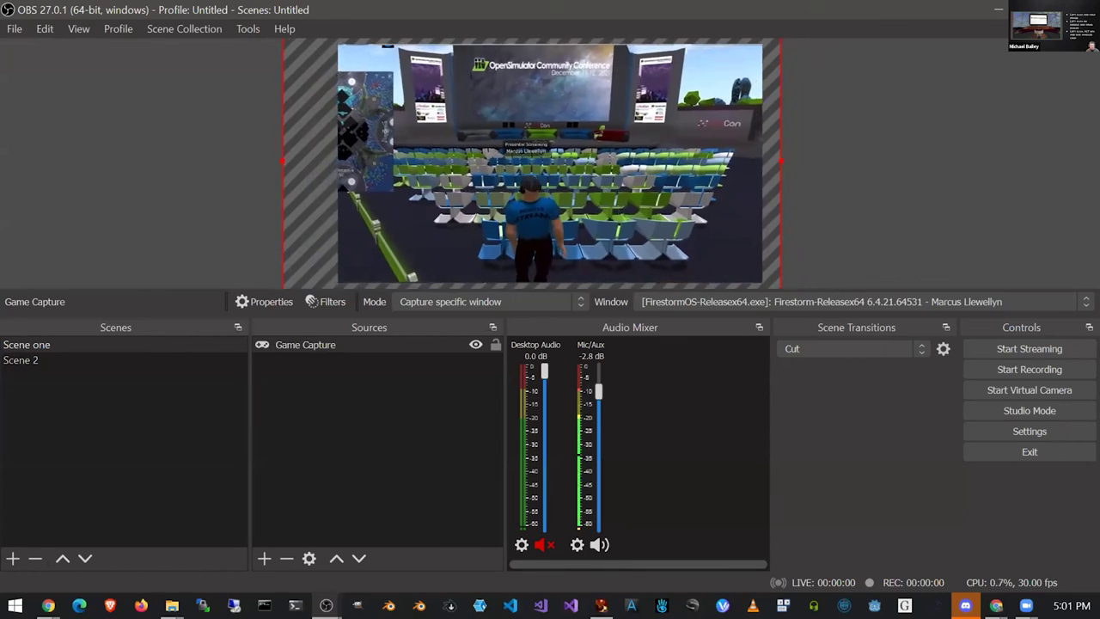
# - Hide the minimap in Firestorm and reset the Game Capture source's transform in OBS
pyautogui.hotkey('alt', 'Tab')
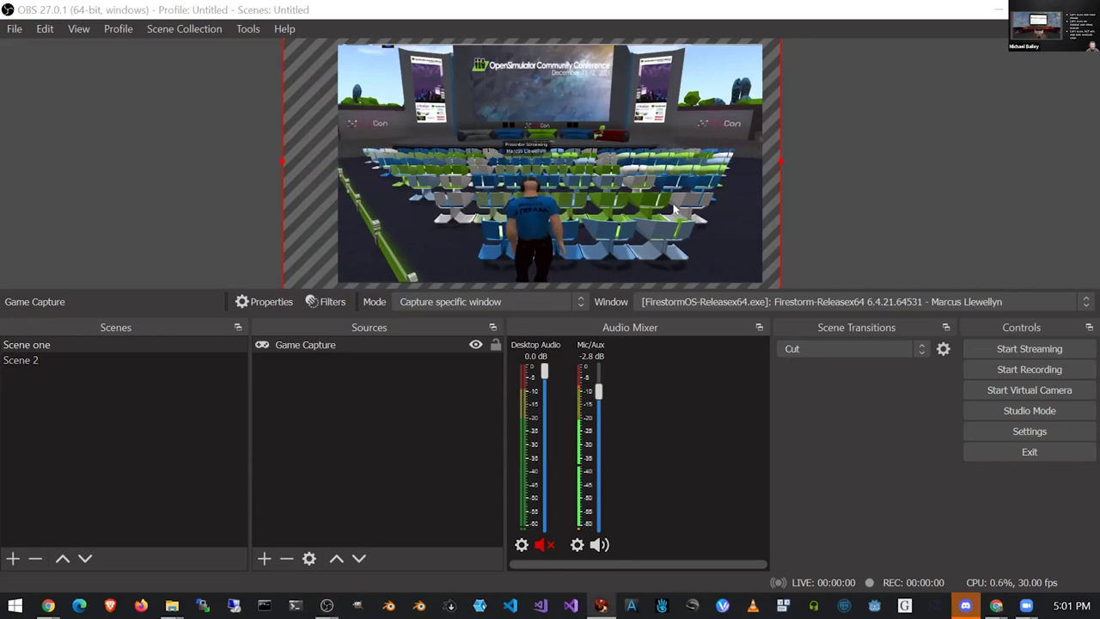
pyautogui.moveTo(675, 209); pyautogui.dragTo(720, 201)
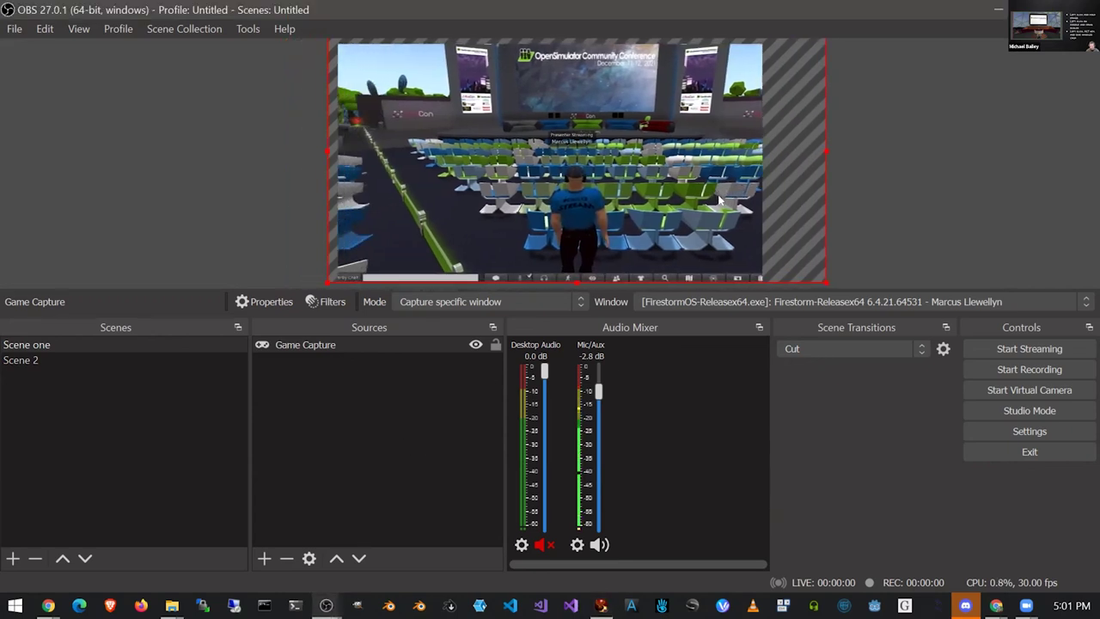
pyautogui.hotkey('ctrl', 'r')
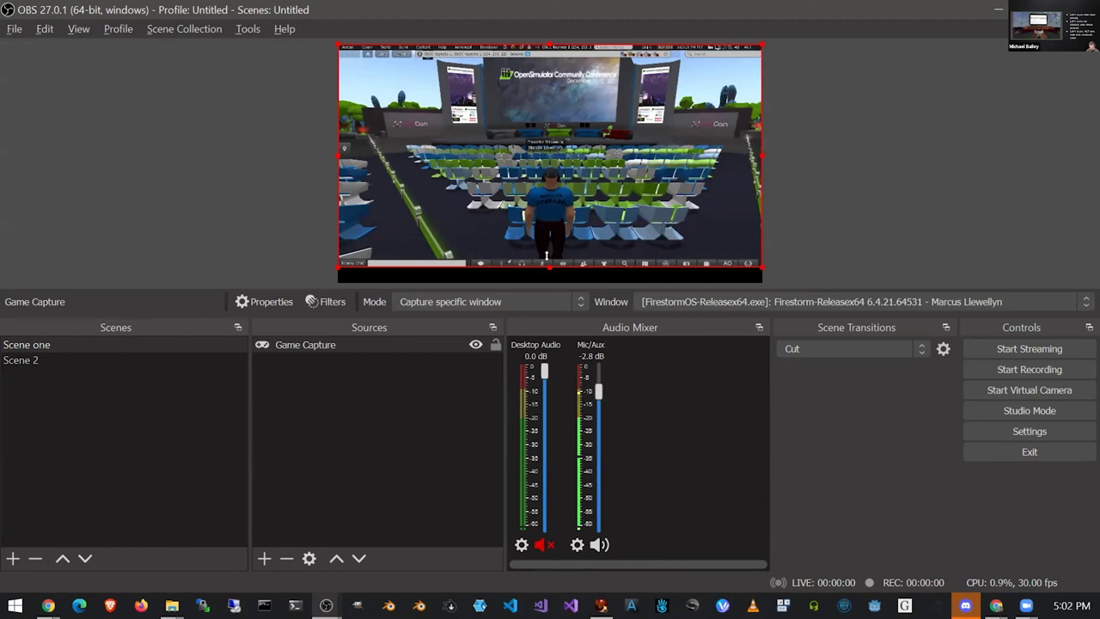
# - Crop Firestorm's toolbar and menu bars off the Game Capture's bottom and top edges, and enlarge and centre the source to overfill the canvas
pyautogui.moveTo(547, 256); pyautogui.dragTo(547, 255)
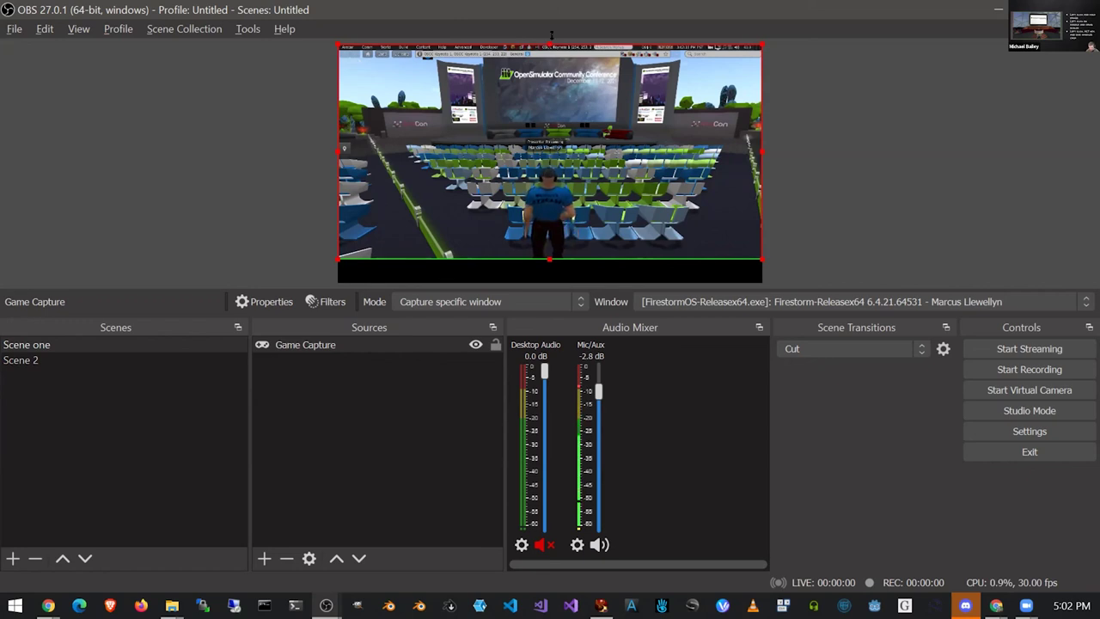
pyautogui.moveTo(551, 38); pyautogui.dragTo(571, 57)
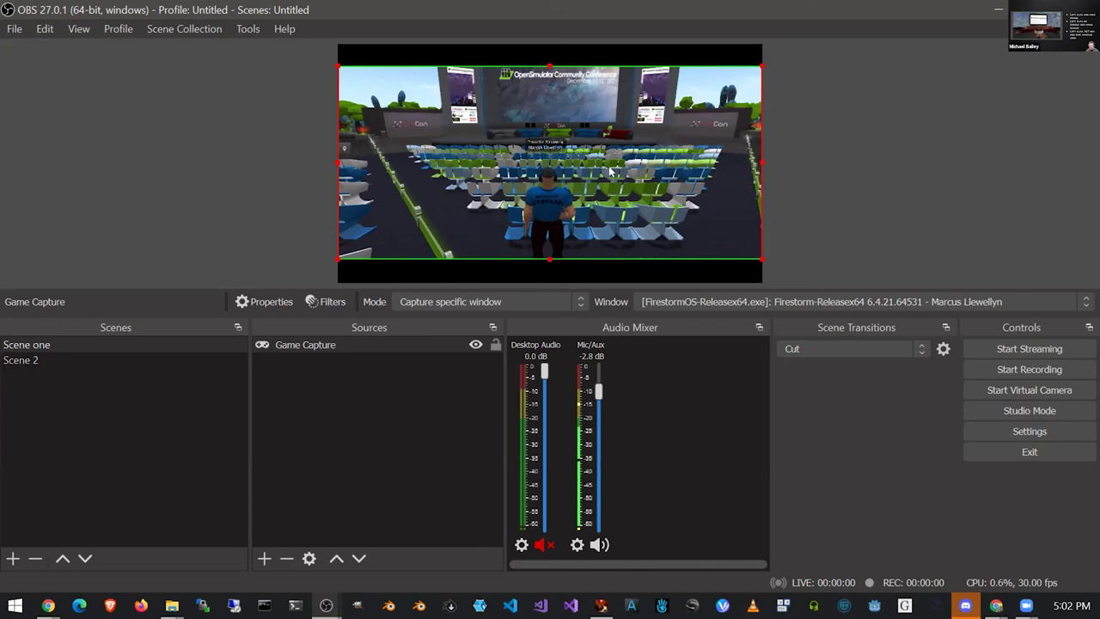
pyautogui.moveTo(610, 172)
pyautogui.mouseDown()
pyautogui.moveTo(538, 168)
pyautogui.moveTo(494, 151)
pyautogui.mouseUp()
pyautogui.moveTo(646, 237); pyautogui.dragTo(757, 272)
pyautogui.moveTo(533, 217); pyautogui.dragTo(583, 201)
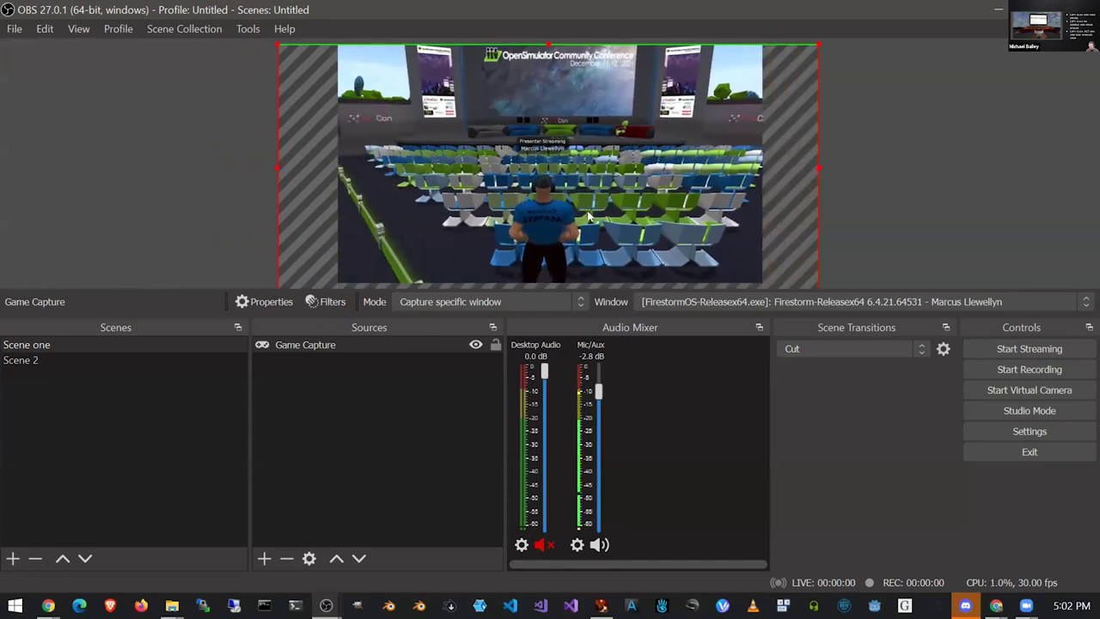
pyautogui.click(101, 164)
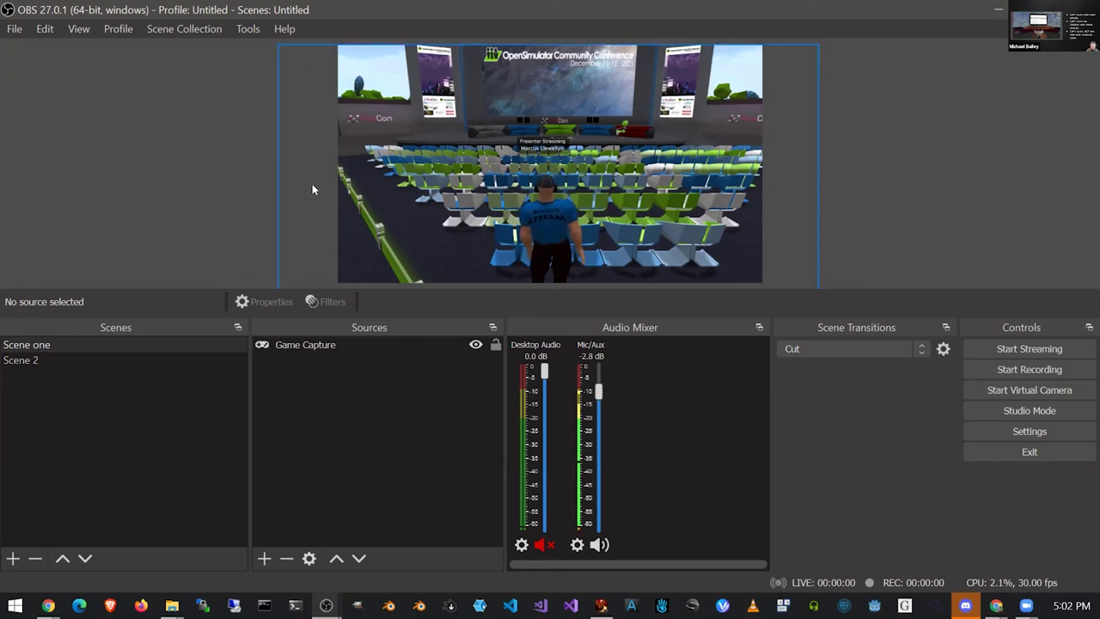
pyautogui.click(583, 185)
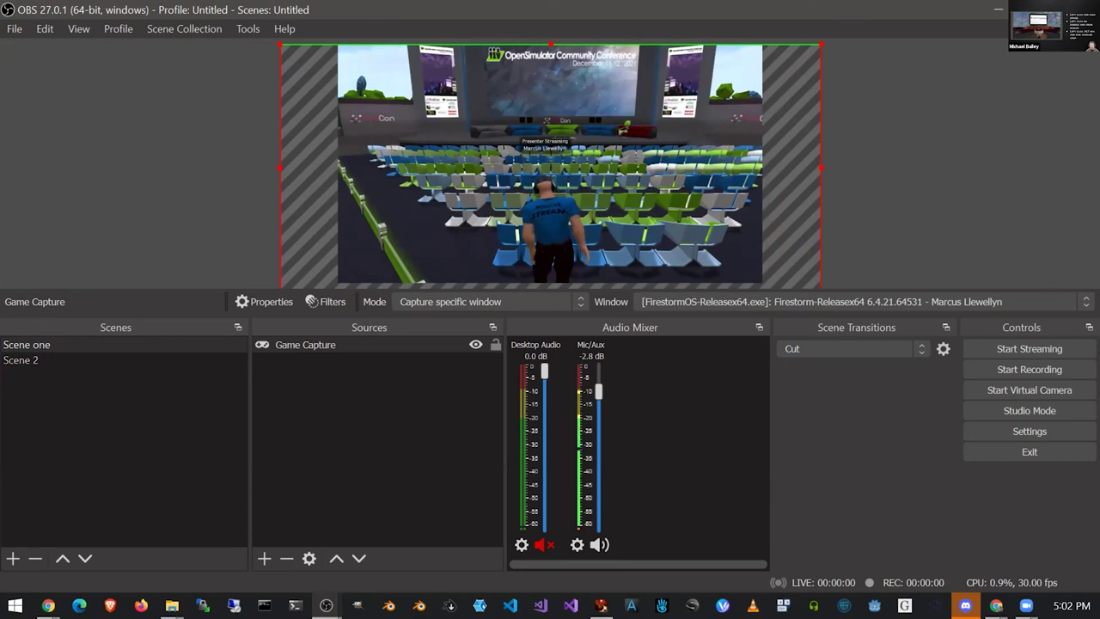
# - Switch to Firestorm, move the camera around the conference stage and seating, and return to the avatar view
pyautogui.hotkey('alt', 'Tab')
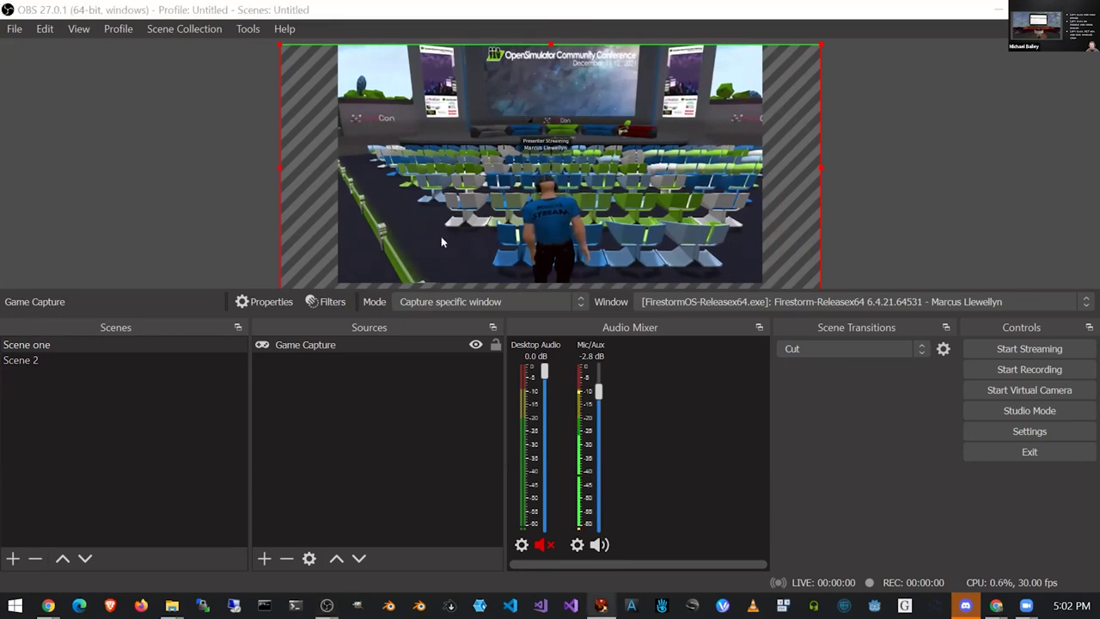
pyautogui.press('Up')
pyautogui.press('Right')
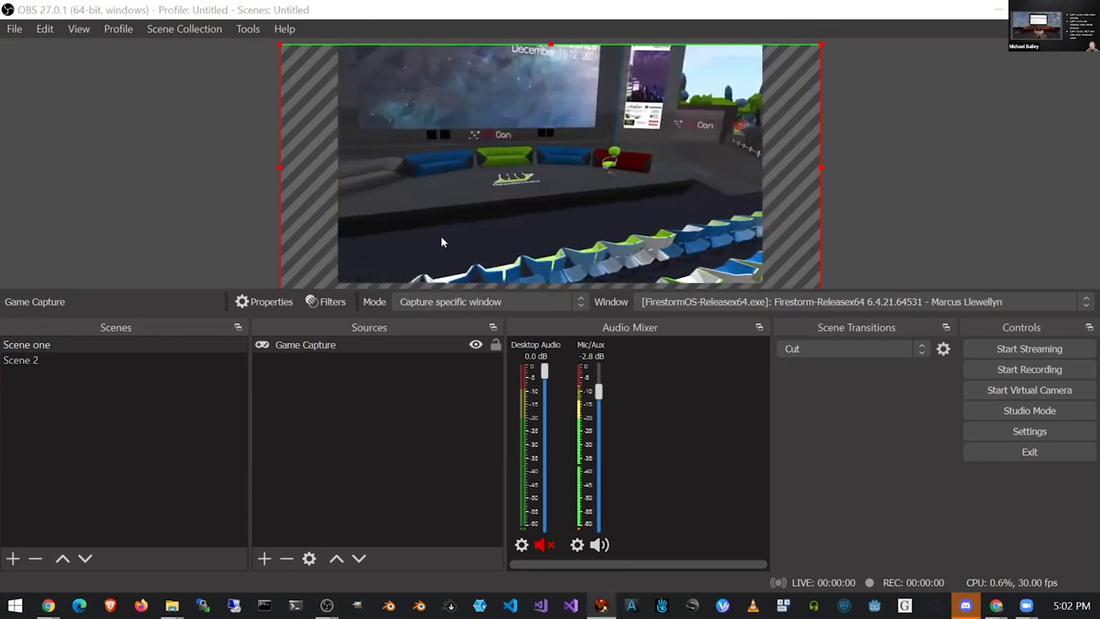
pyautogui.press('Right')
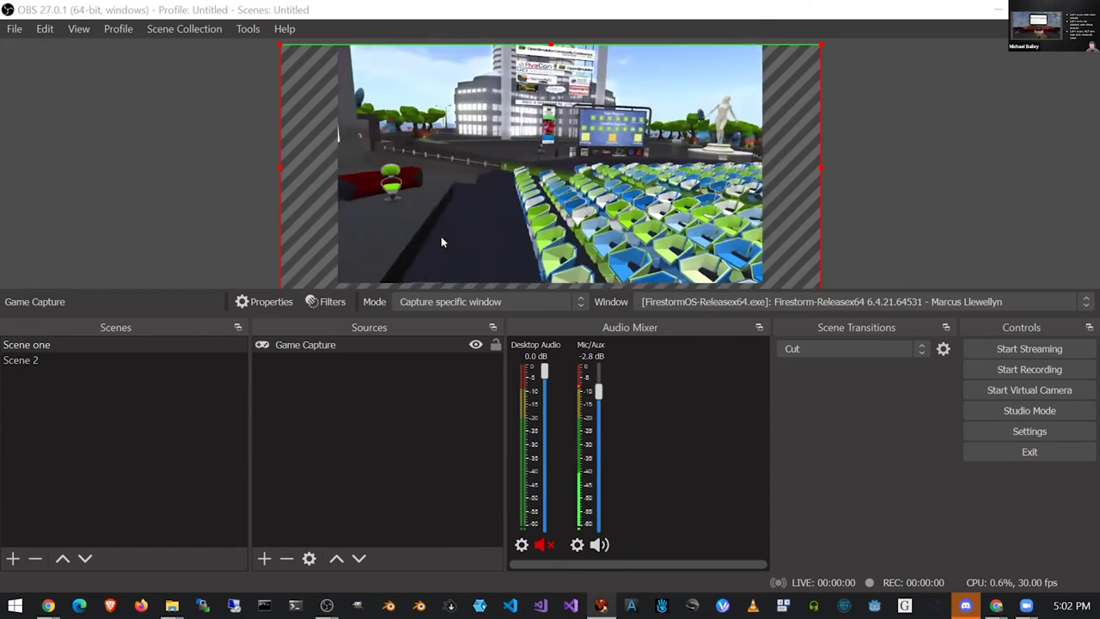
pyautogui.press('Right')
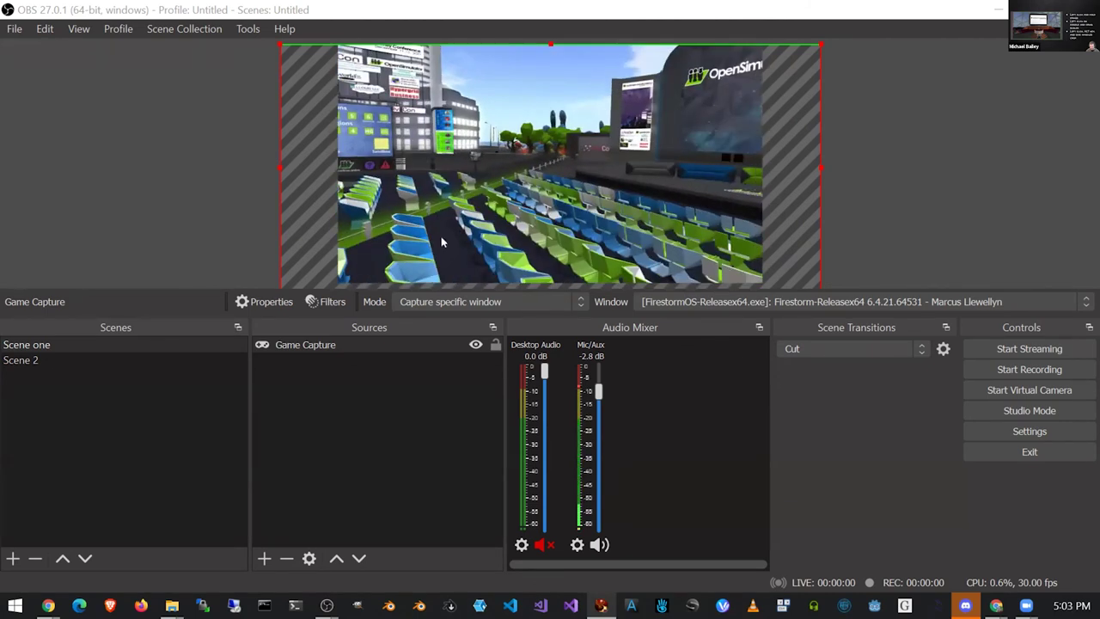
pyautogui.press('Escape')
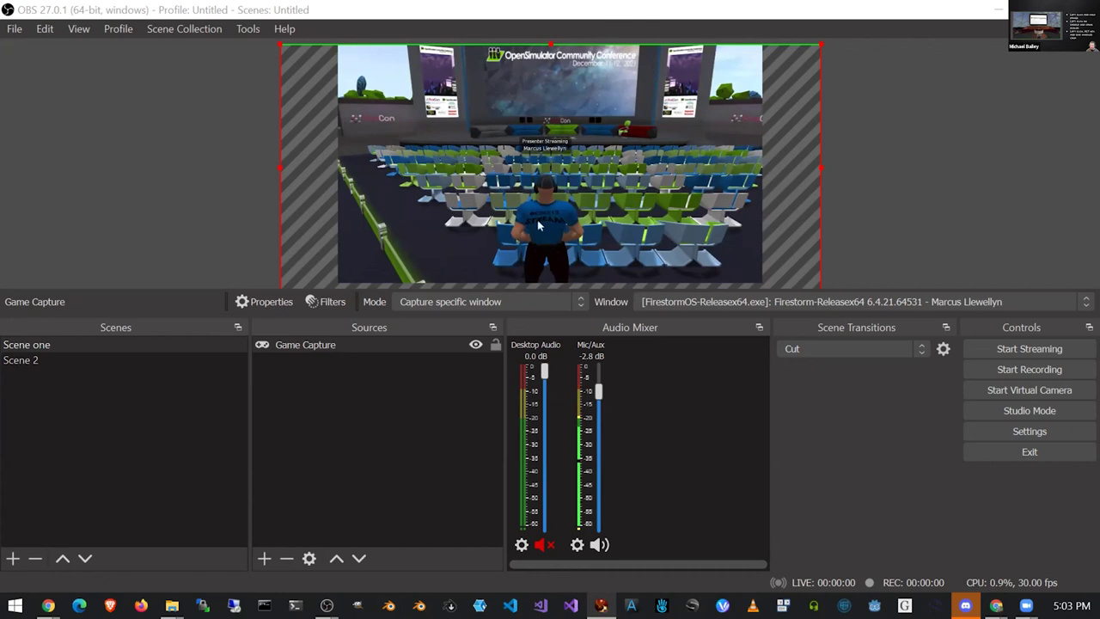
# - Frame the stage and the audience seating from above with Firestorm's camera
pyautogui.moveTo(532, 157); pyautogui.dragTo(728, 257)
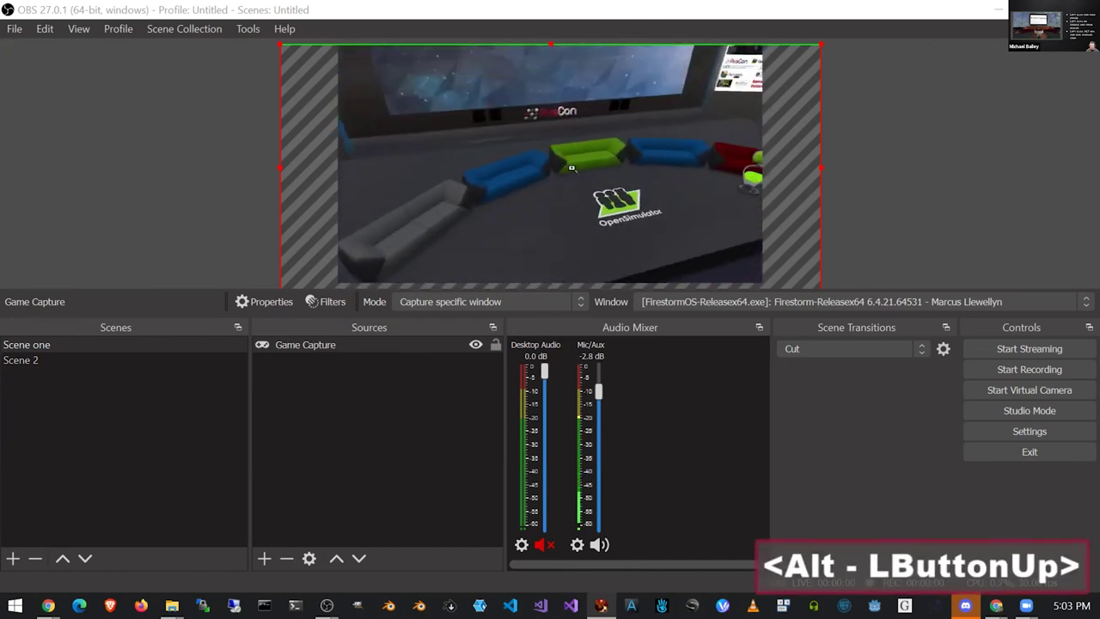
pyautogui.moveTo(612, 155); pyautogui.dragTo(550, 165)
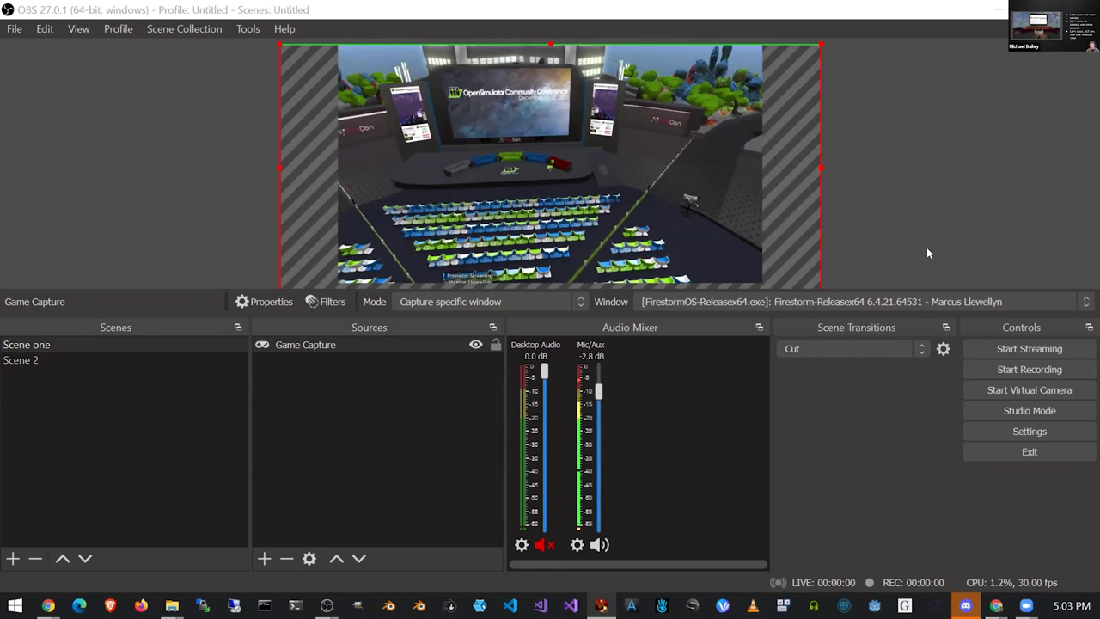
# - Start streaming from OBS and check the recording path in the Output settings
pyautogui.click(1028, 348)
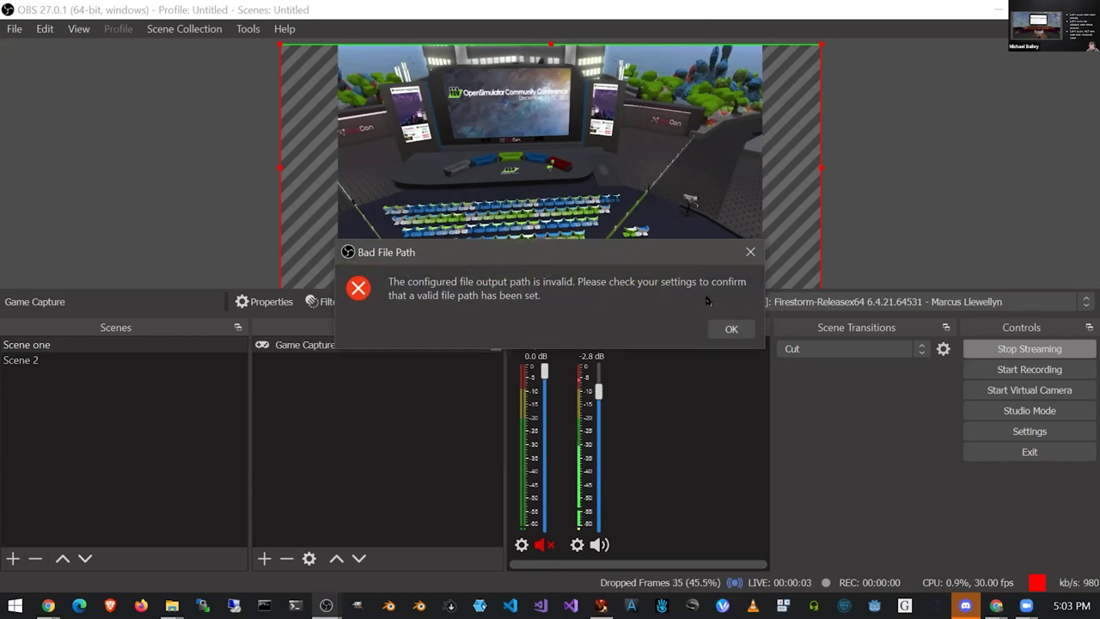
pyautogui.click(731, 326)
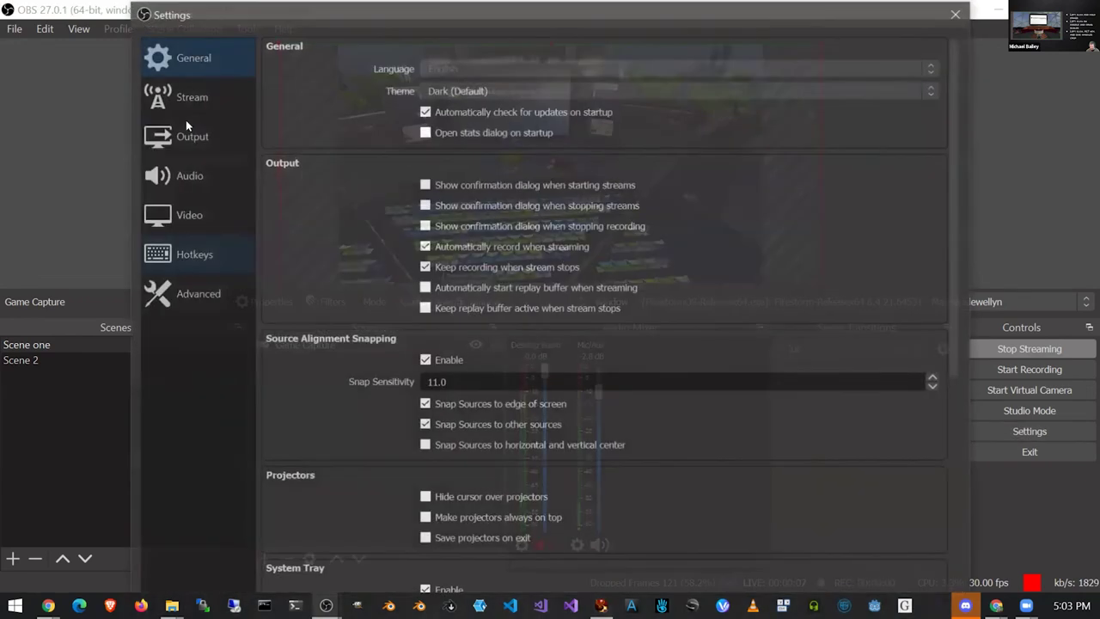
pyautogui.click(187, 135)
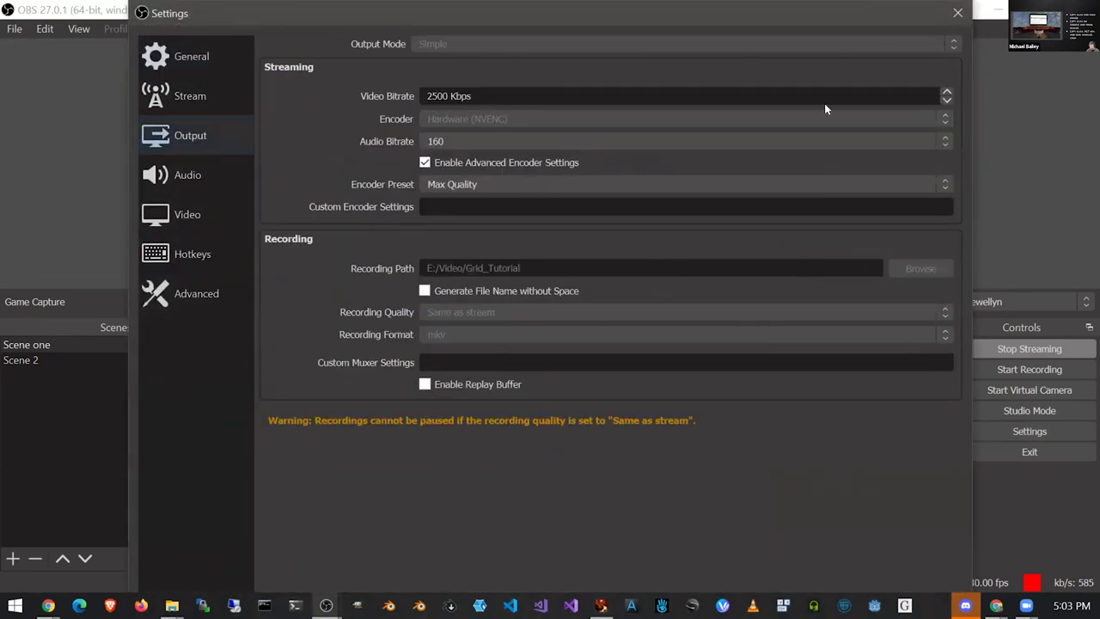
pyautogui.click(957, 13)
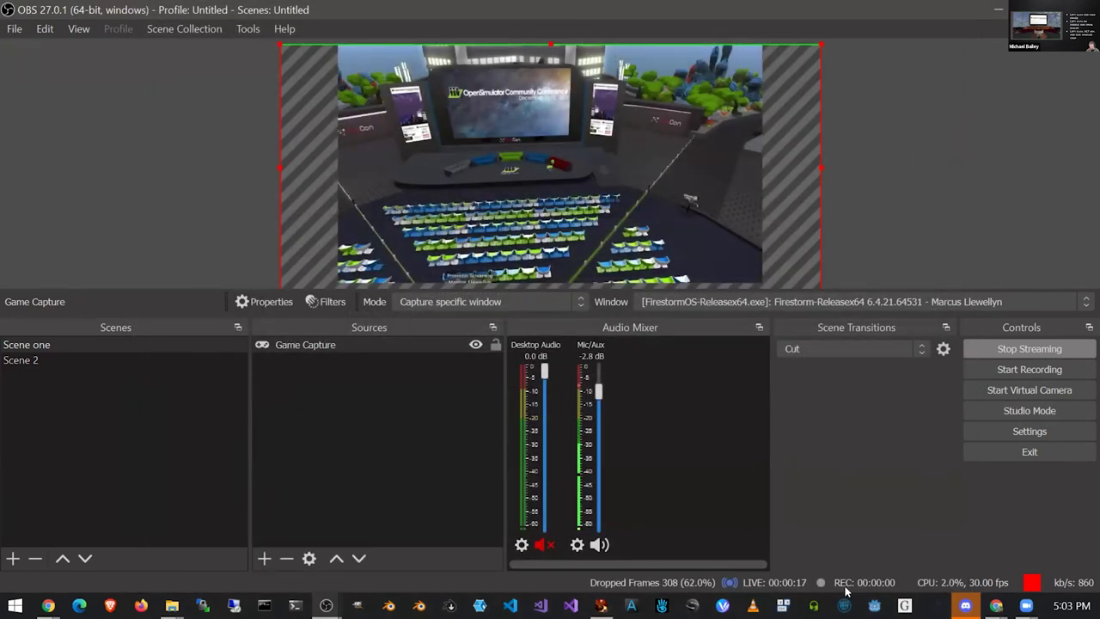
# - Switch to the YouTube Studio live streaming page in Chrome, check the live preview, and end the stream
pyautogui.moveTo(48, 605)
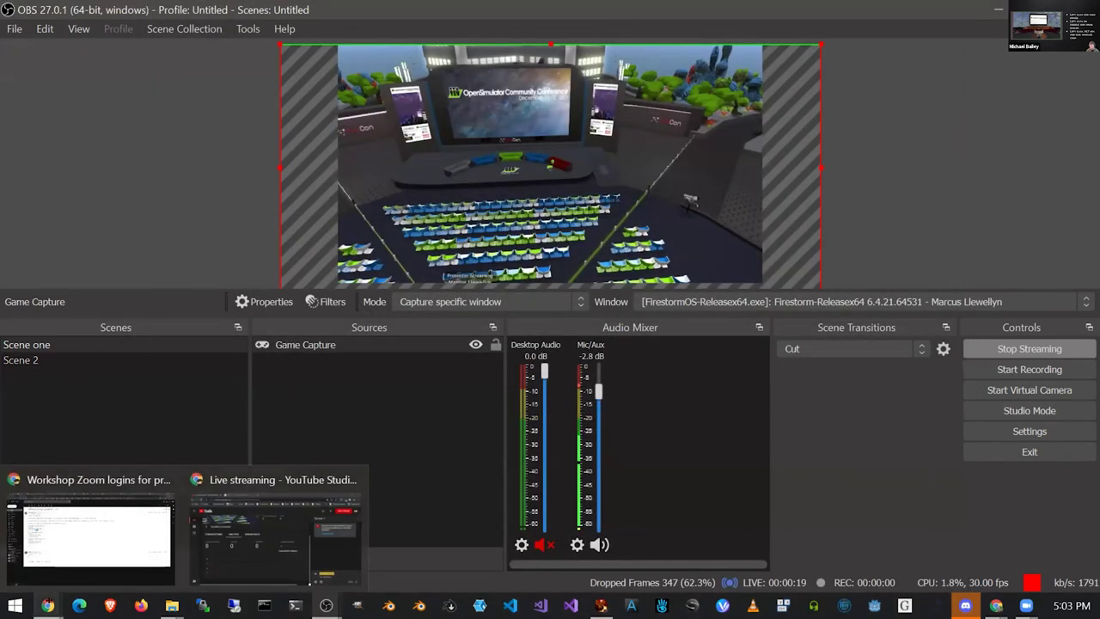
pyautogui.click(273, 533)
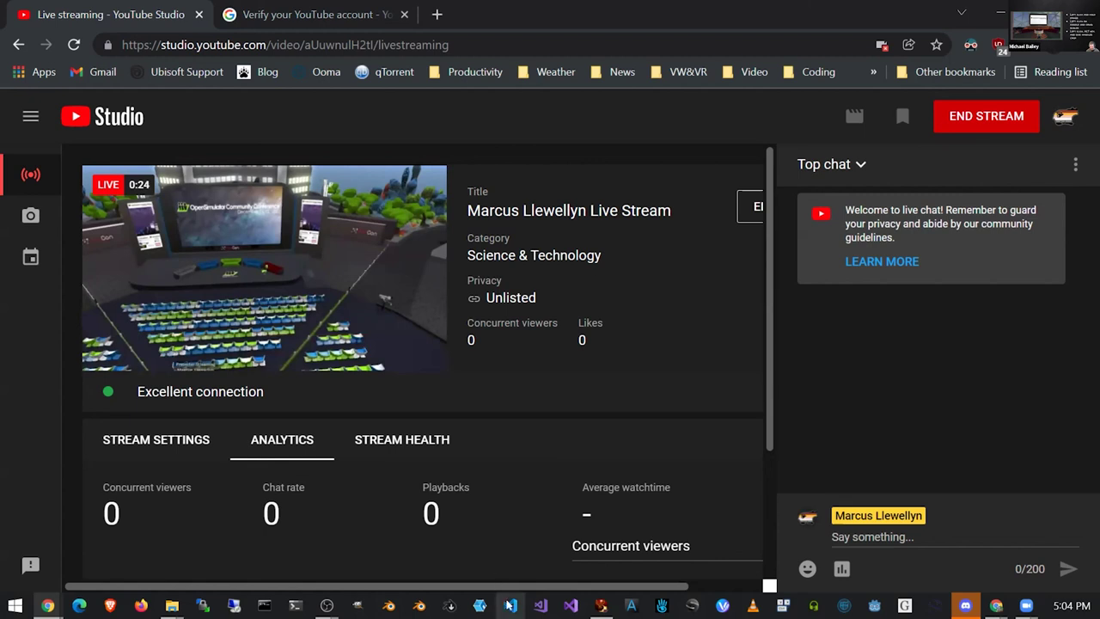
pyautogui.moveTo(547, 585); pyautogui.dragTo(486, 585)
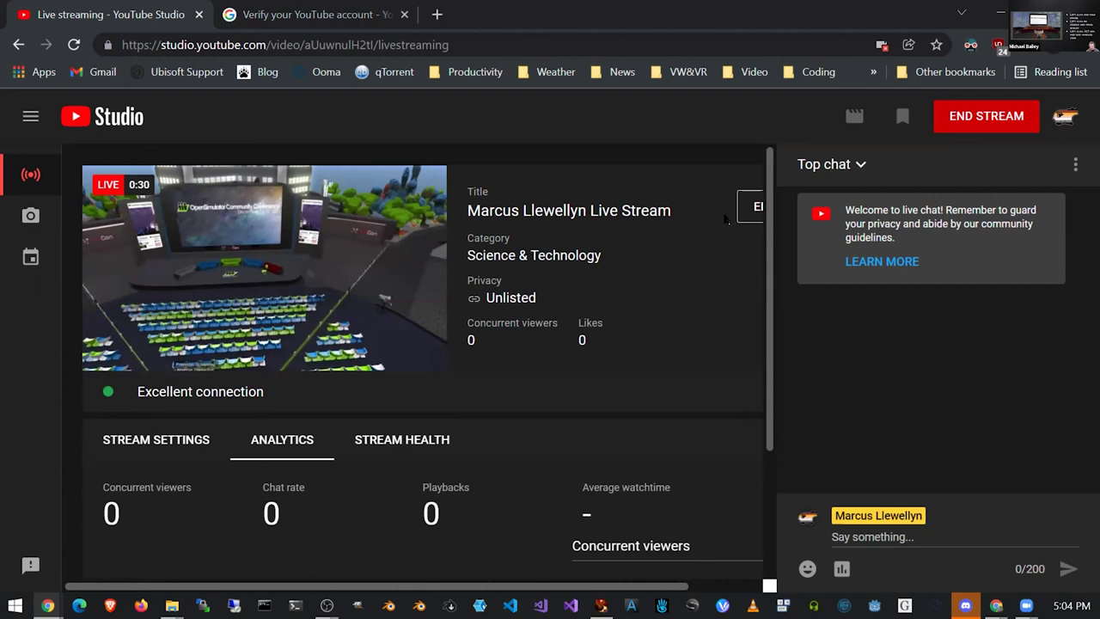
pyautogui.click(970, 117)
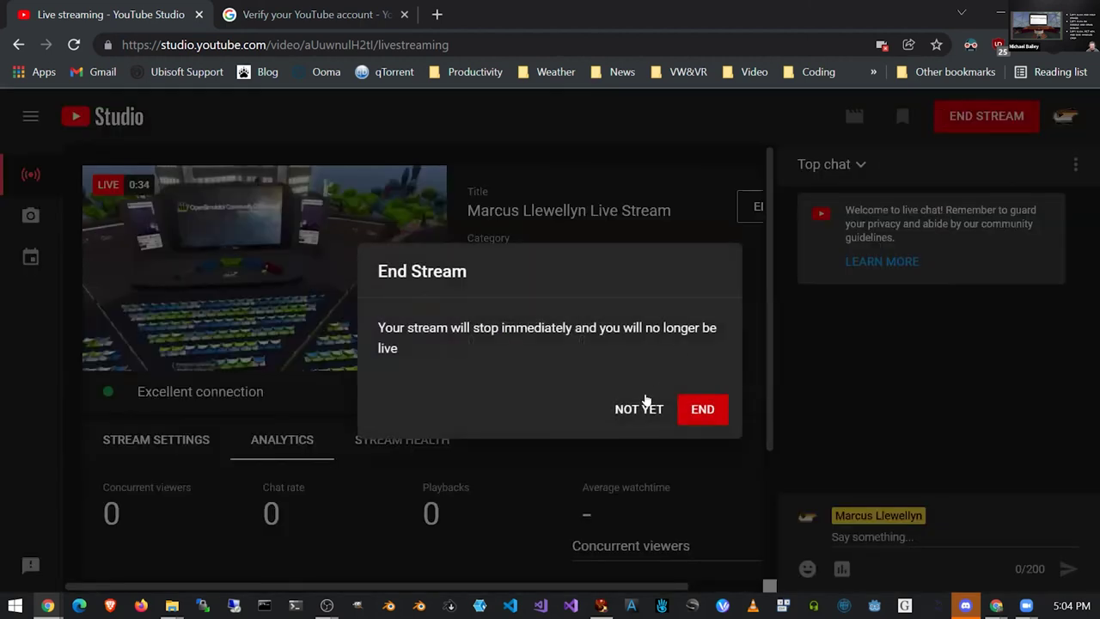
pyautogui.click(703, 409)
# - Switch back to OBS Studio and stop streaming
pyautogui.hotkey('alt', 'Tab')
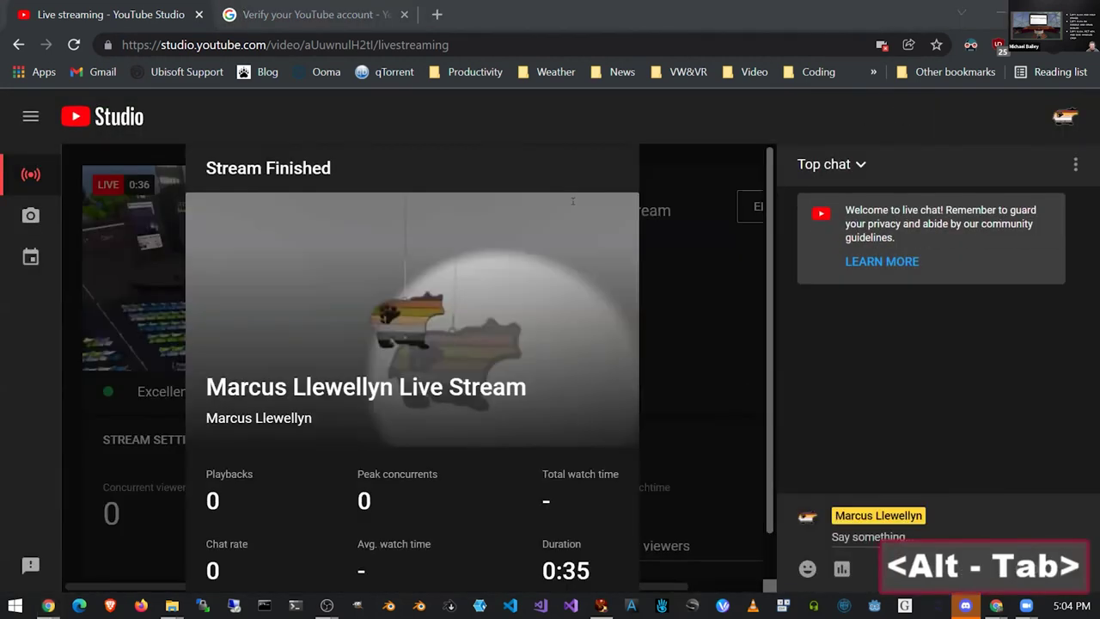
pyautogui.press('alt')
pyautogui.hotkey('alt', 'Tab')
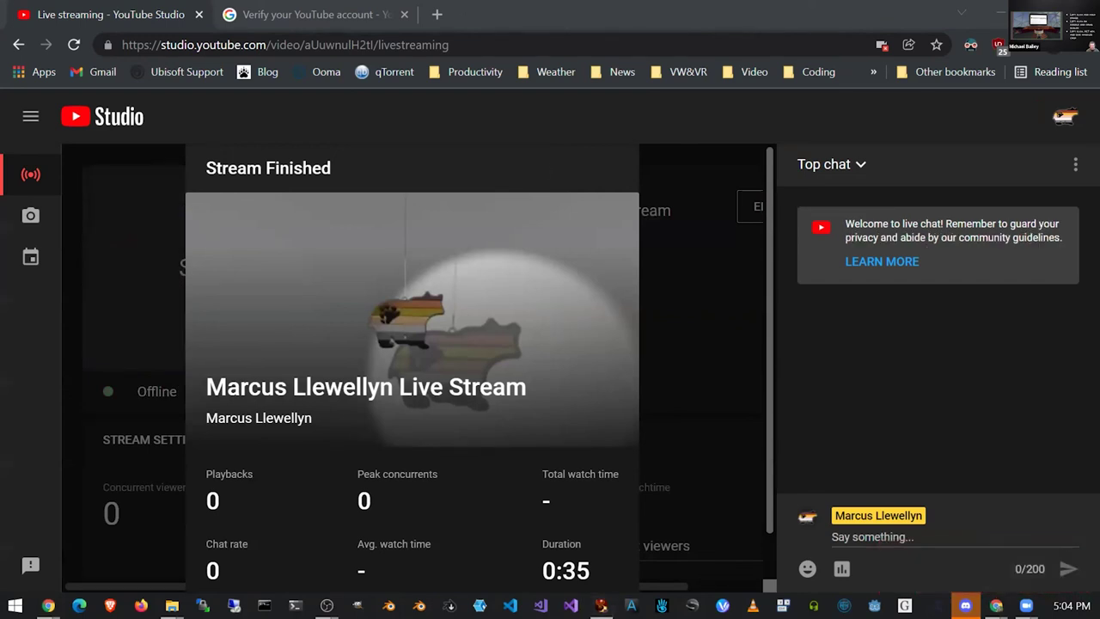
pyautogui.keyDown('alt'); pyautogui.click(326, 605); pyautogui.keyUp('alt')
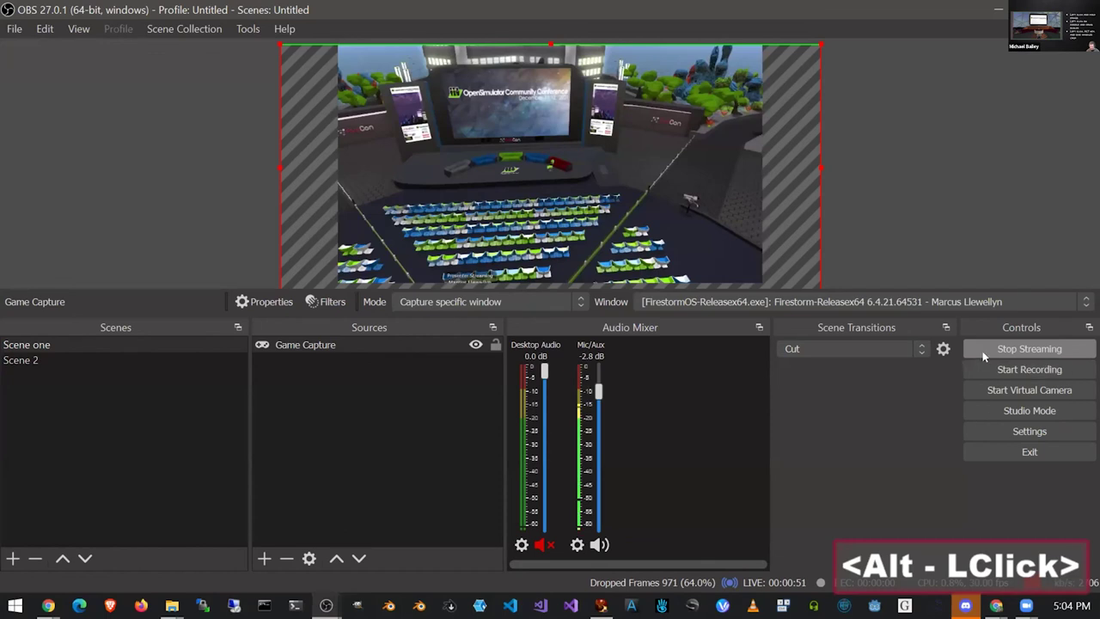
pyautogui.click(983, 351)
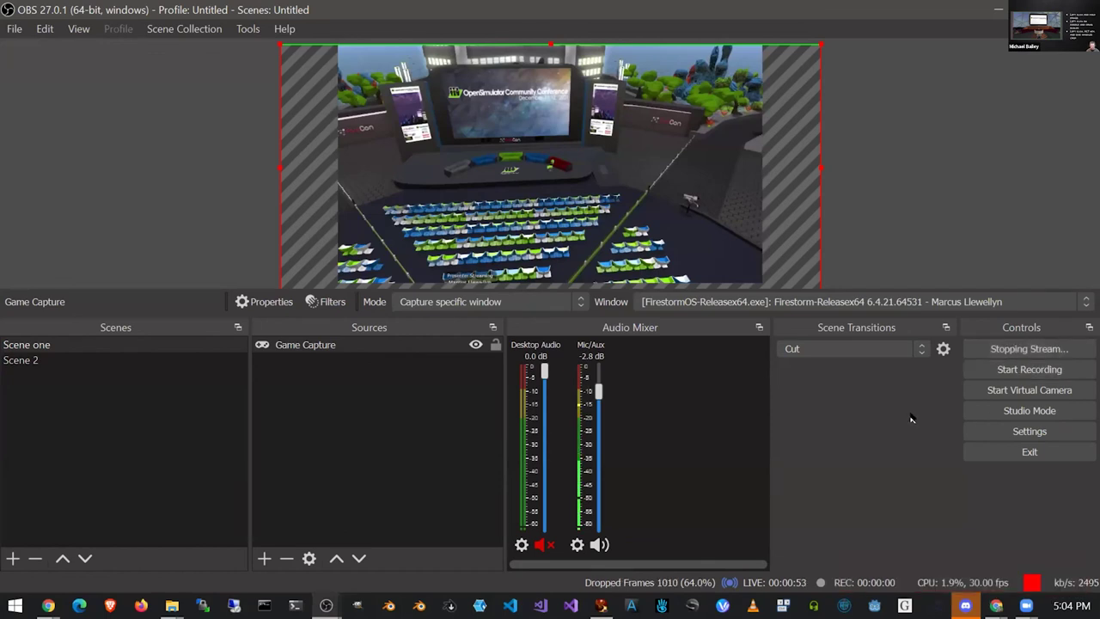